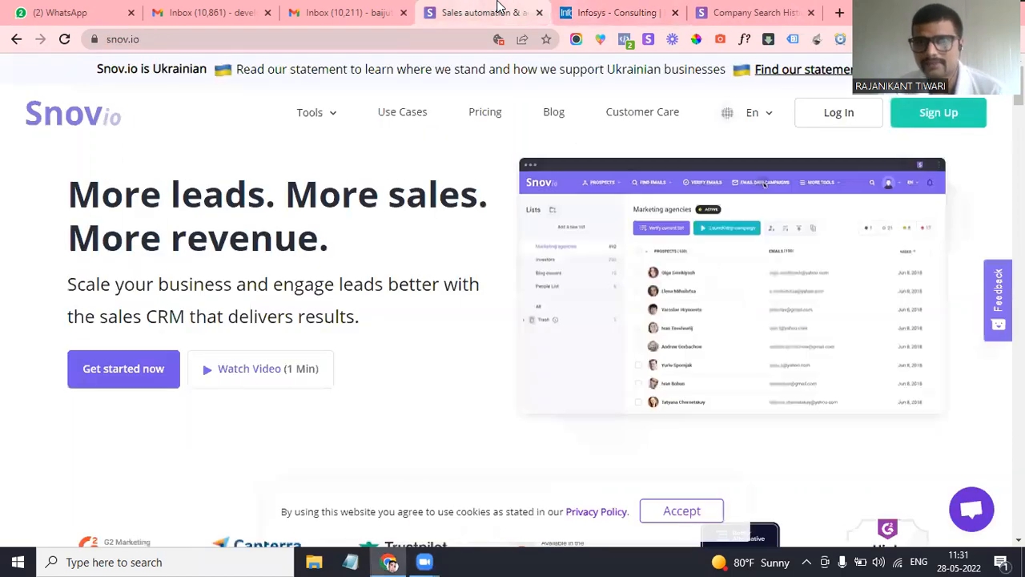
Run the Snov.io extension on the snov.io site to list its found email addresses
{"action": "left_click_drag", "start_coordinate": [102, 204], "coordinate": [274, 232]}
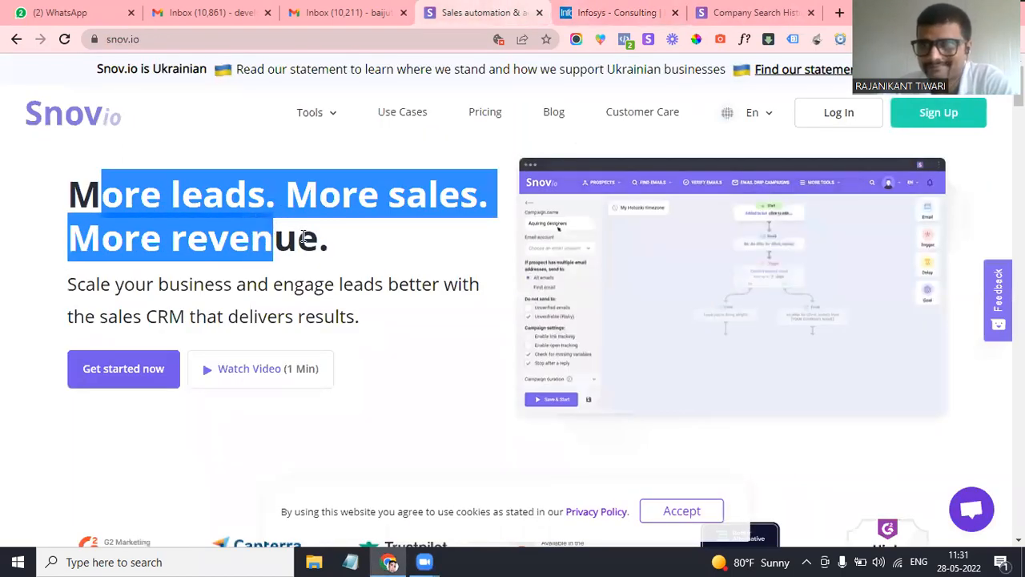
{"action": "left_click", "coordinate": [229, 198]}
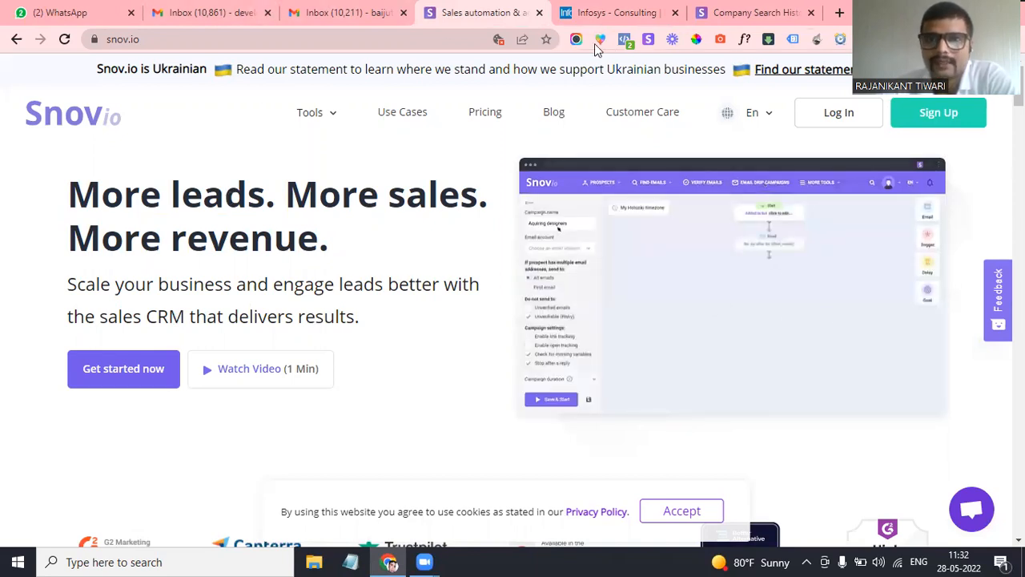
{"action": "left_click", "coordinate": [648, 40]}
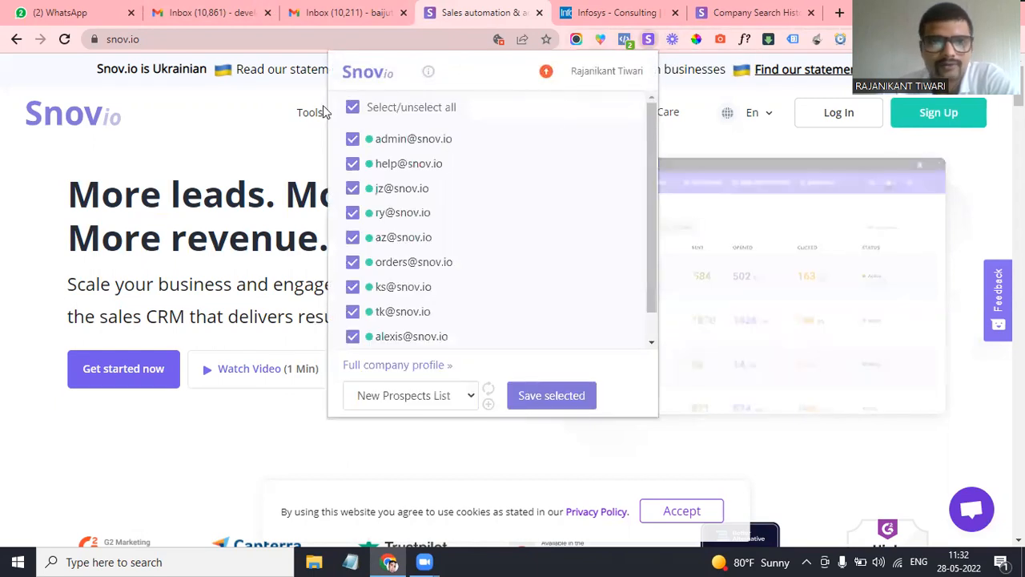
{"action": "left_click", "coordinate": [757, 151]}
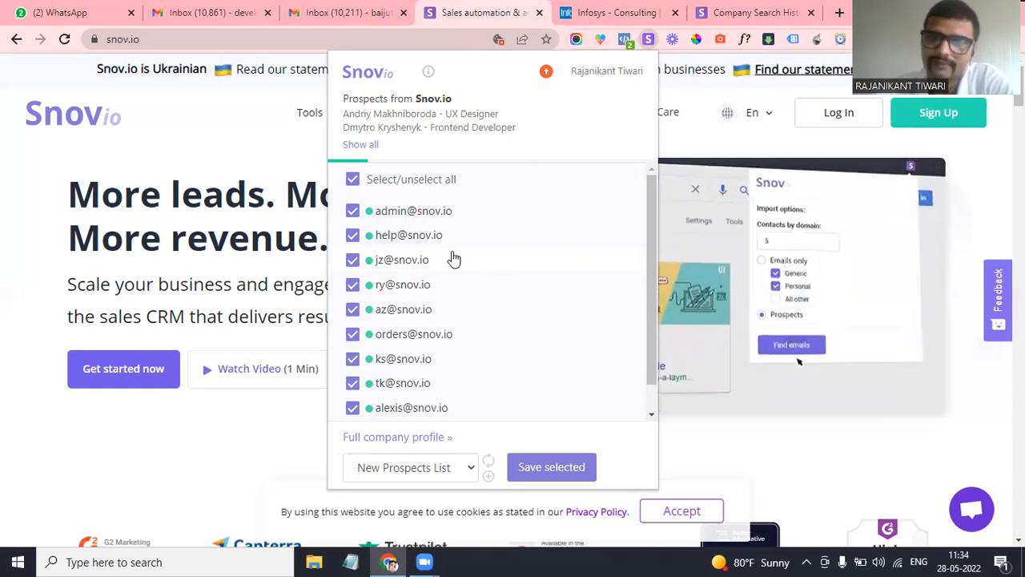
{"action": "scroll", "coordinate": [429, 305], "scroll_direction": "down", "scroll_amount": 1}
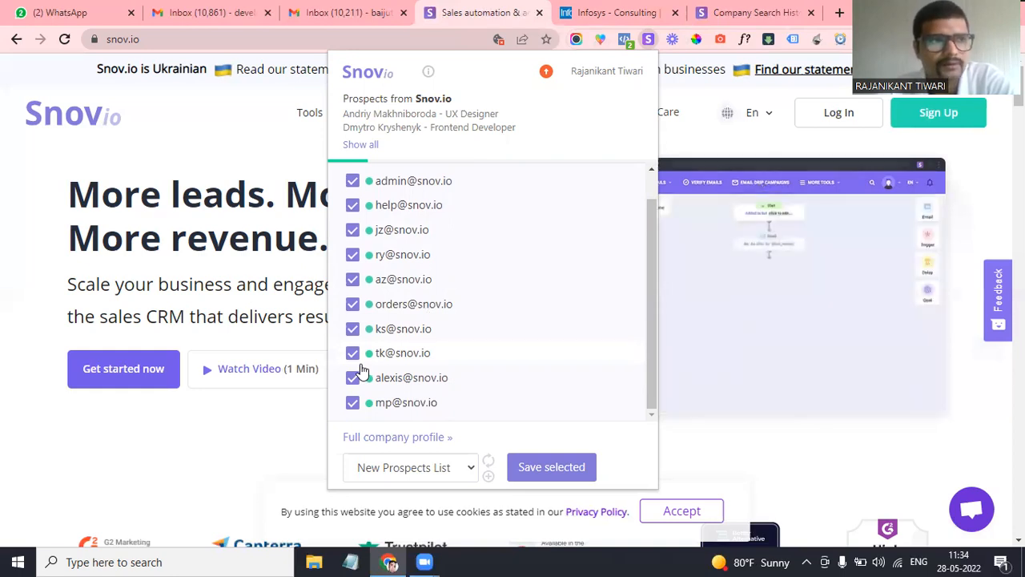
Reopen the Snov.io email finder on the snov.io homepage
{"action": "left_click", "coordinate": [200, 127]}
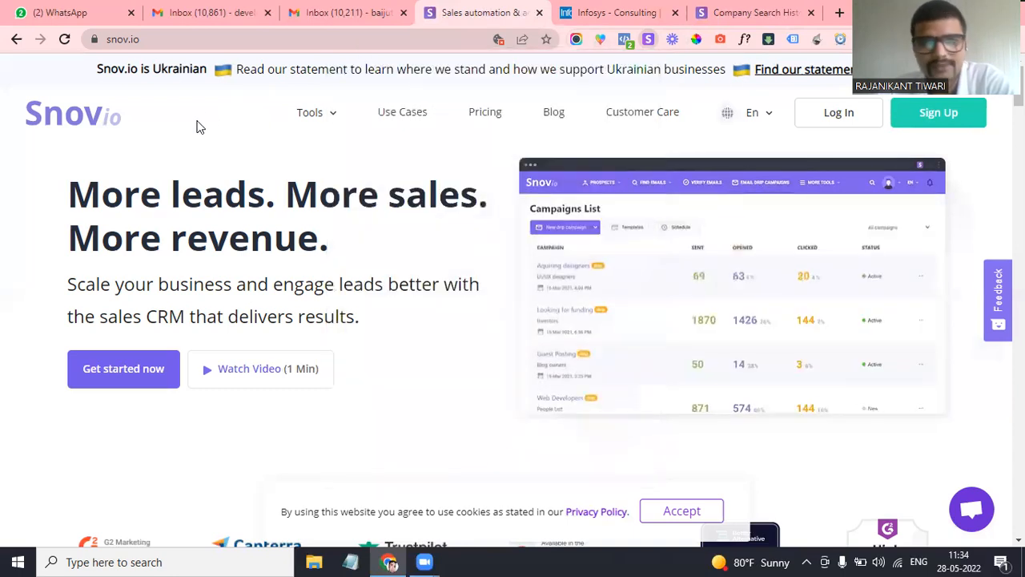
{"action": "left_click", "coordinate": [599, 18]}
{"action": "left_click", "coordinate": [485, 18]}
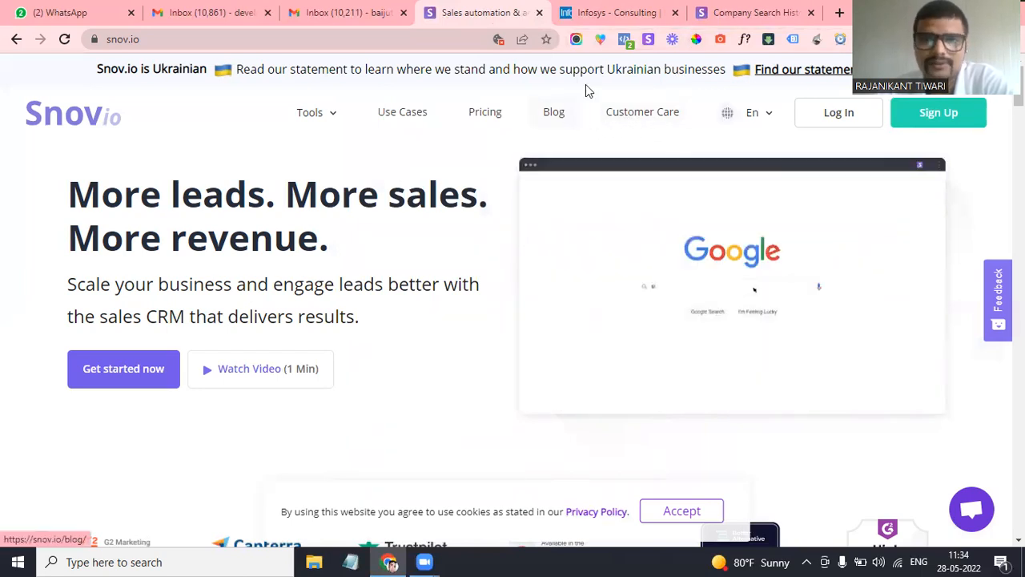
{"action": "left_click", "coordinate": [647, 39]}
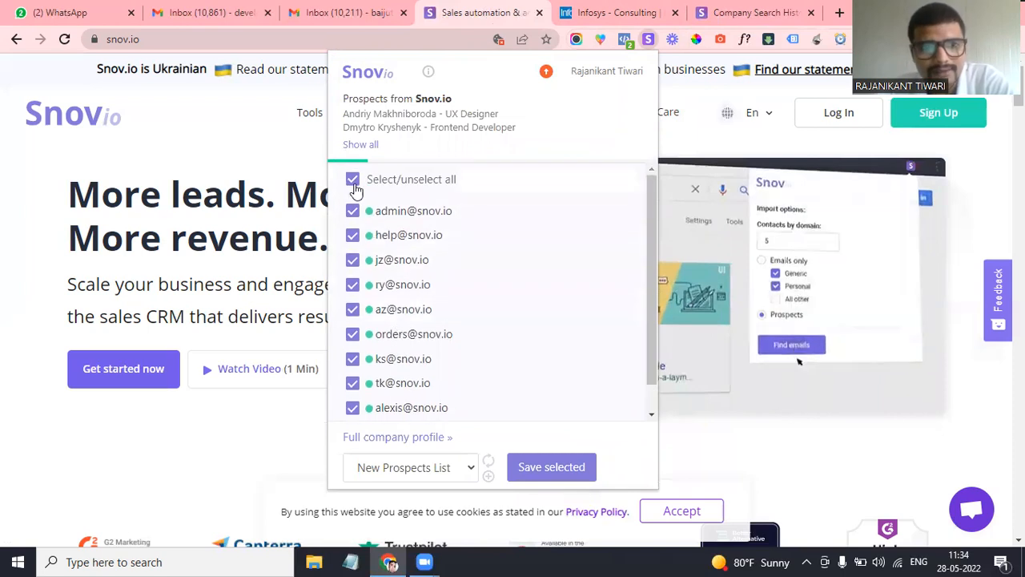
{"action": "scroll", "coordinate": [372, 385], "scroll_direction": "down", "scroll_amount": 1}
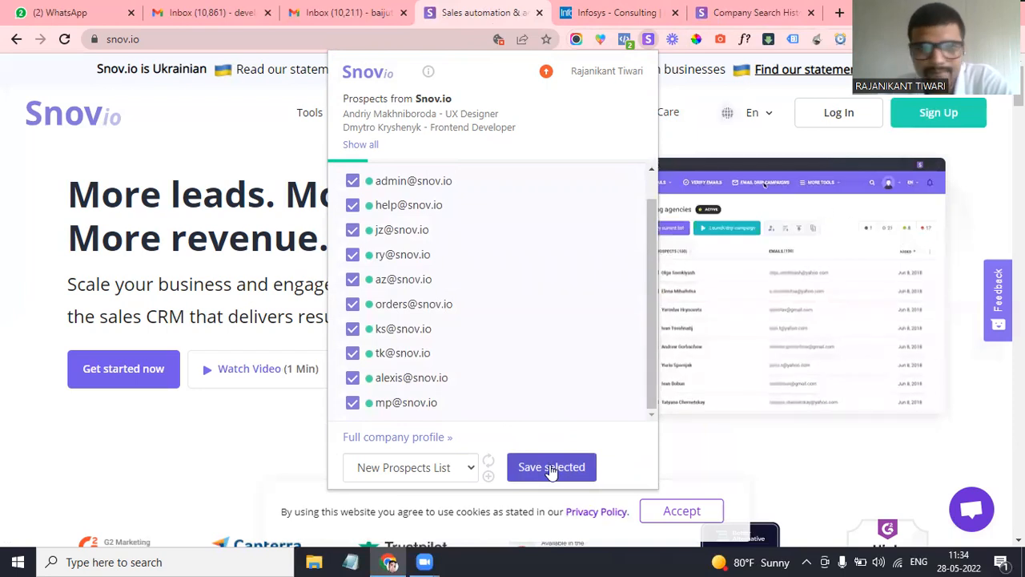
Keep New Prospects List as the save destination, then close the email finder
{"action": "left_click", "coordinate": [393, 471]}
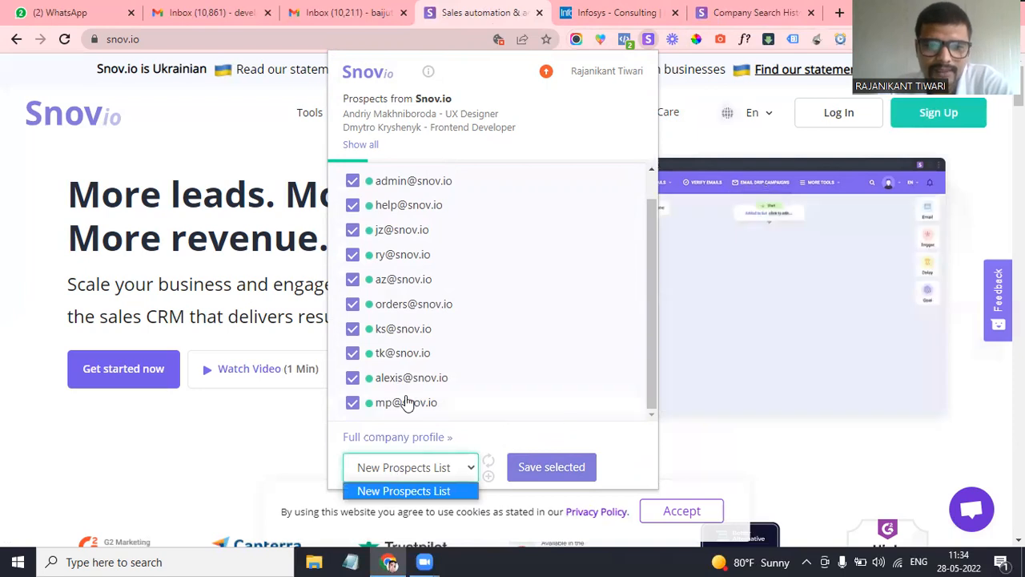
{"action": "left_click", "coordinate": [405, 402]}
{"action": "left_click", "coordinate": [445, 473]}
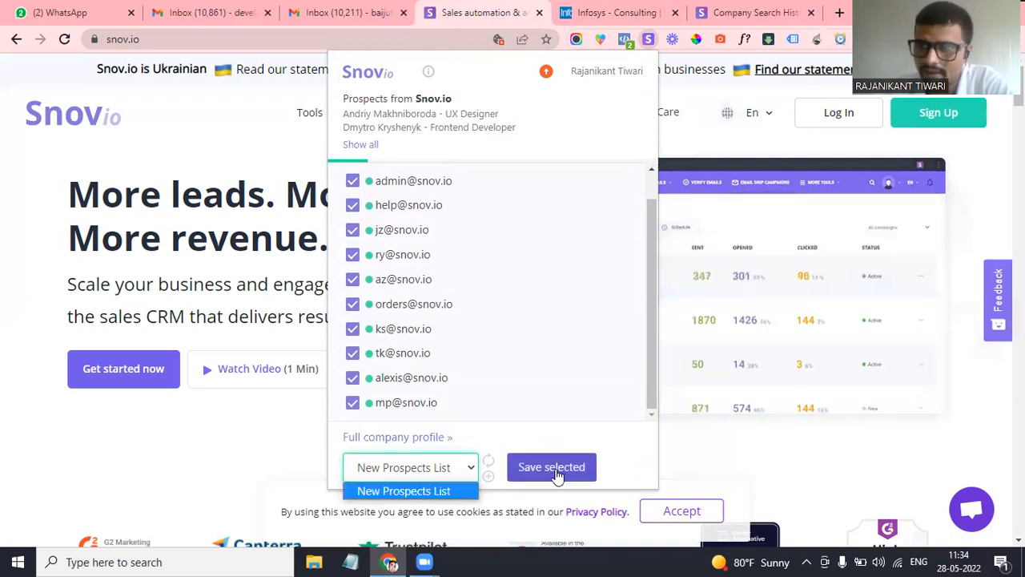
{"action": "left_click", "coordinate": [427, 471]}
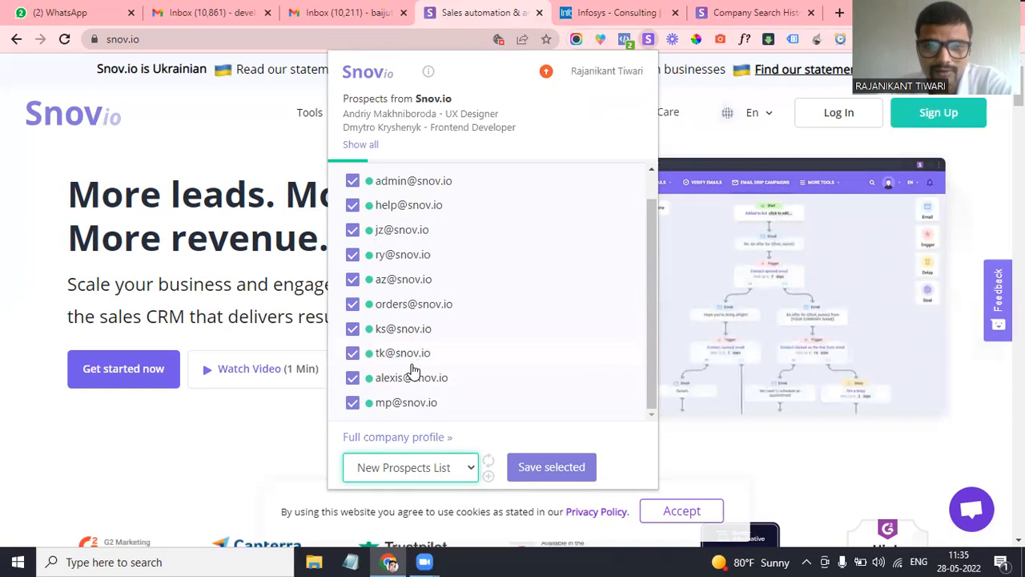
{"action": "scroll", "coordinate": [413, 368], "scroll_direction": "up", "scroll_amount": 1}
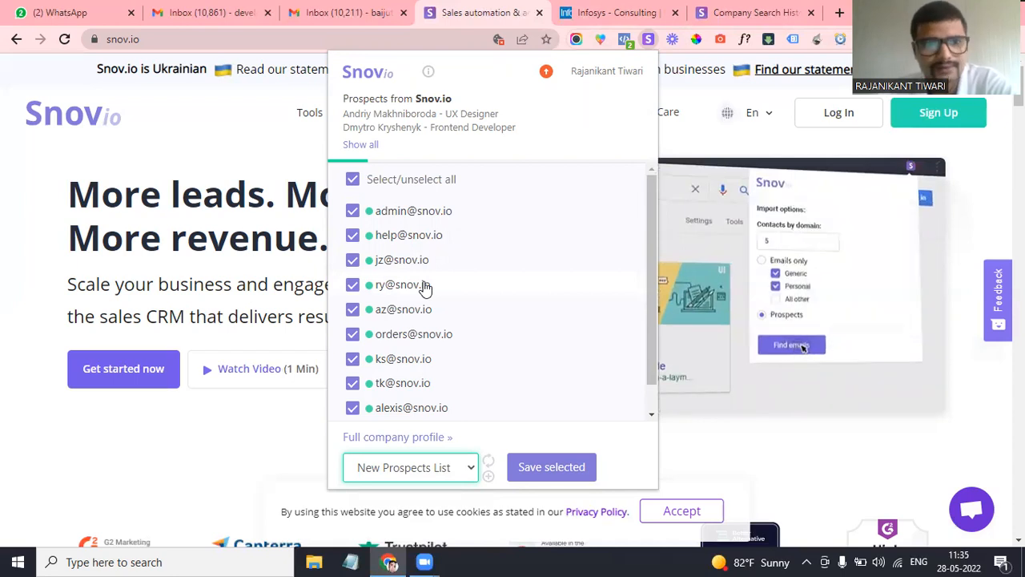
{"action": "left_click", "coordinate": [289, 142]}
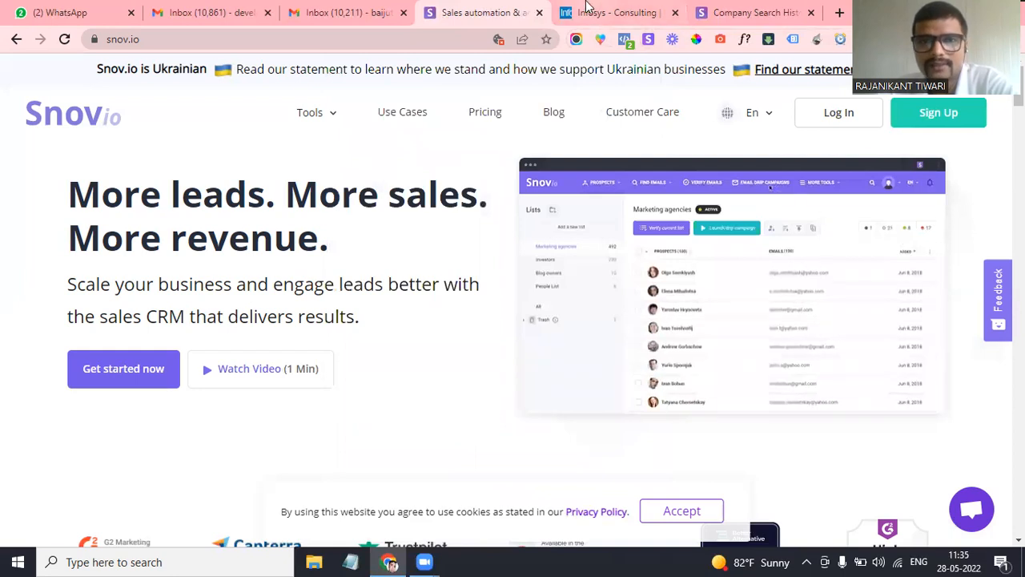
On the Infosys site, list the infosys.com emails with the Snov.io extension
{"action": "left_click", "coordinate": [587, 10]}
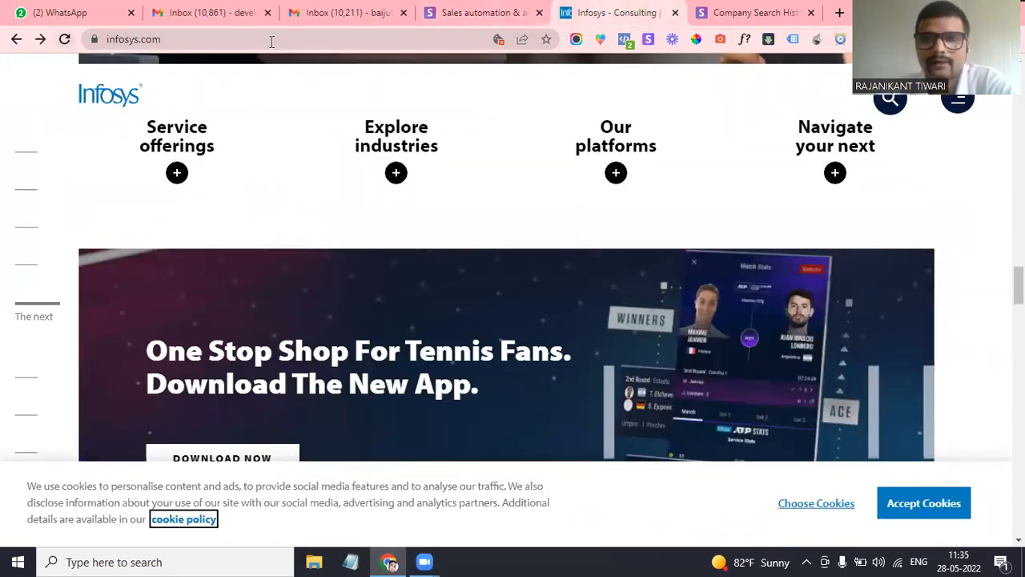
{"action": "left_click", "coordinate": [650, 45]}
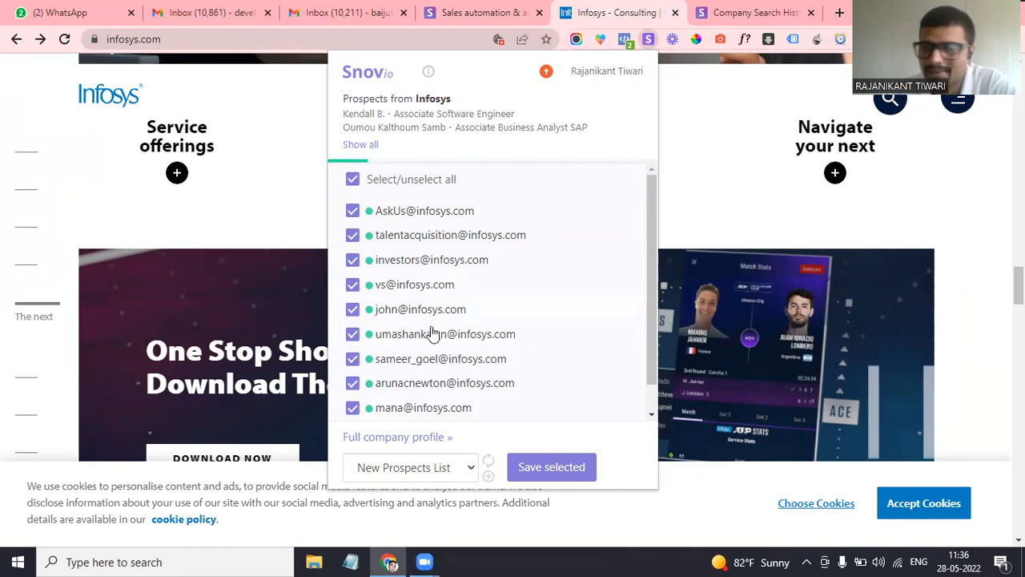
{"action": "left_click", "coordinate": [353, 212]}
{"action": "left_click", "coordinate": [558, 470]}
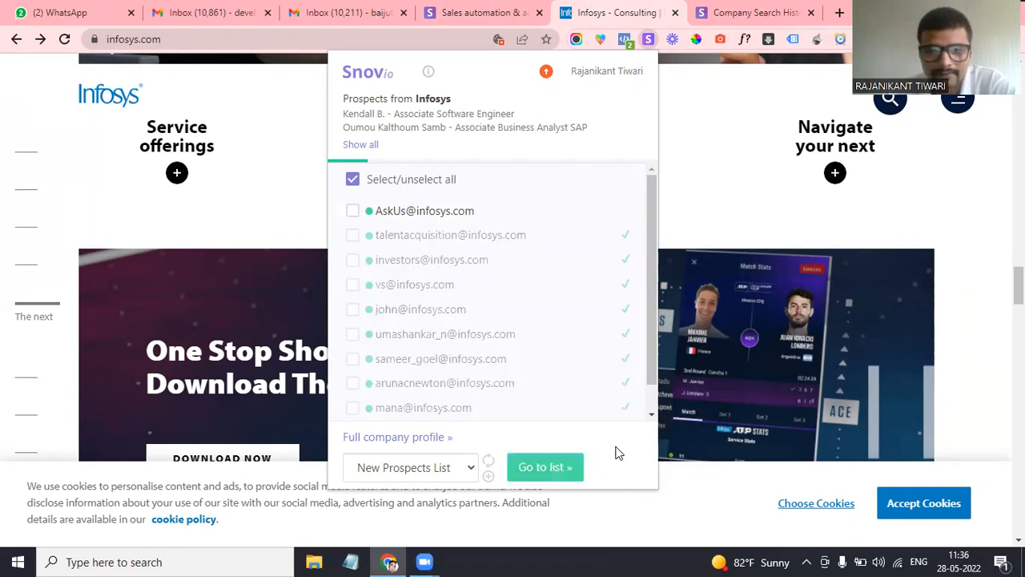
{"action": "left_click", "coordinate": [393, 437]}
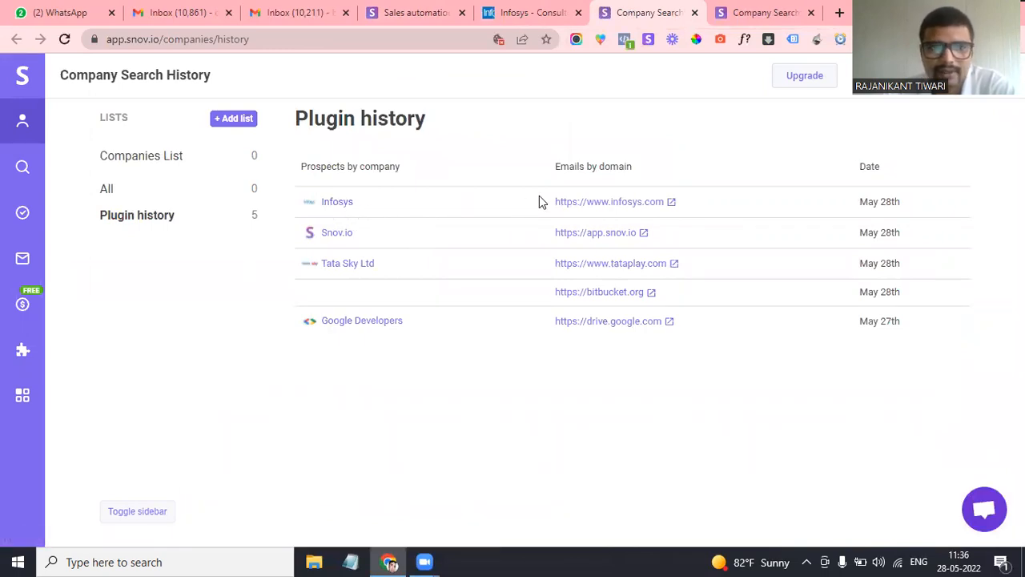
Open the Infosys entry and browse its 32523 prospects and their positions
{"action": "left_click", "coordinate": [602, 206]}
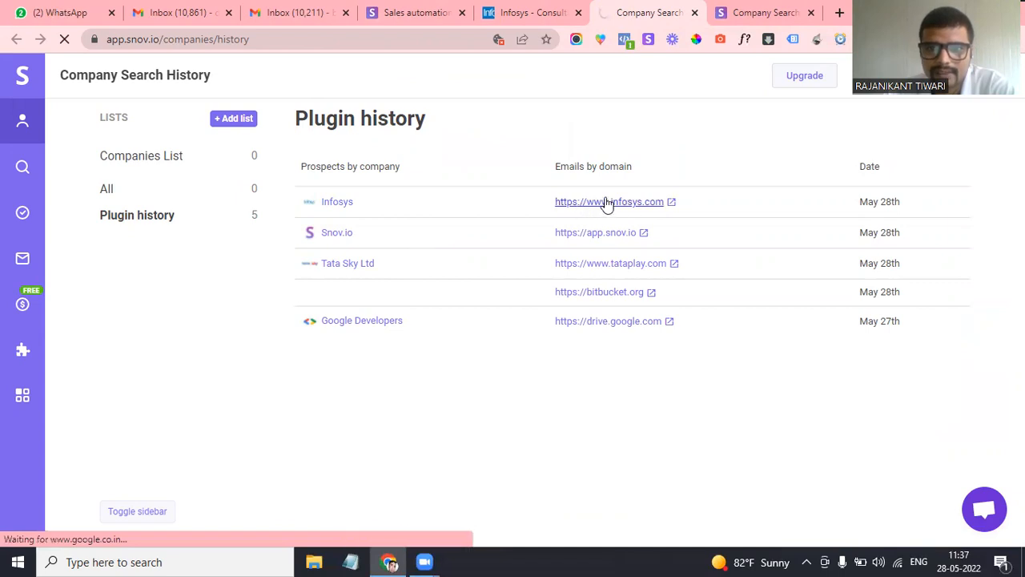
{"action": "left_click", "coordinate": [593, 203]}
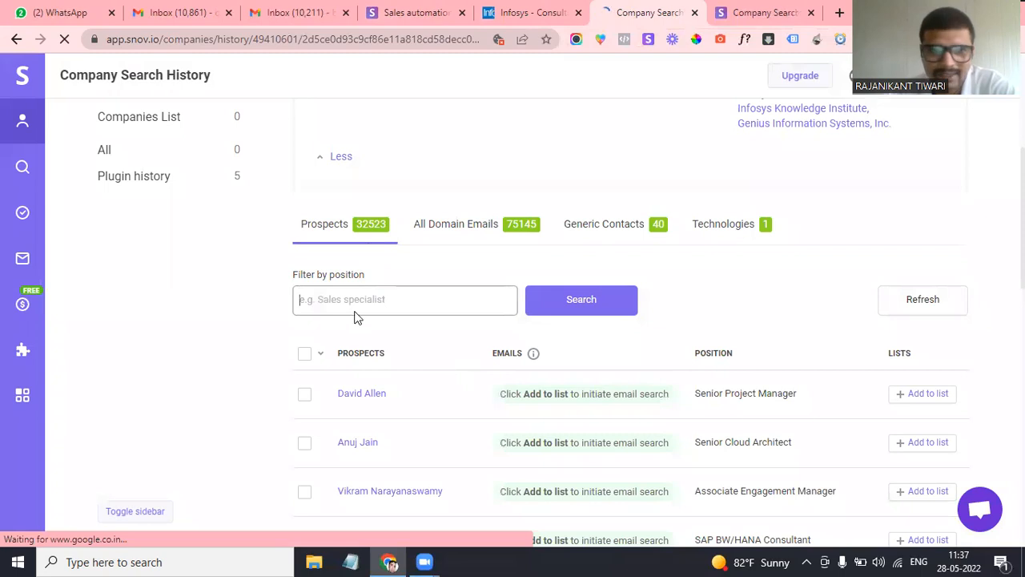
{"action": "scroll", "coordinate": [351, 313], "scroll_direction": "down", "scroll_amount": 2}
{"action": "scroll", "coordinate": [407, 407], "scroll_direction": "down", "scroll_amount": 1}
{"action": "scroll", "coordinate": [407, 408], "scroll_direction": "up", "scroll_amount": 3}
{"action": "scroll", "coordinate": [407, 408], "scroll_direction": "up", "scroll_amount": 1}
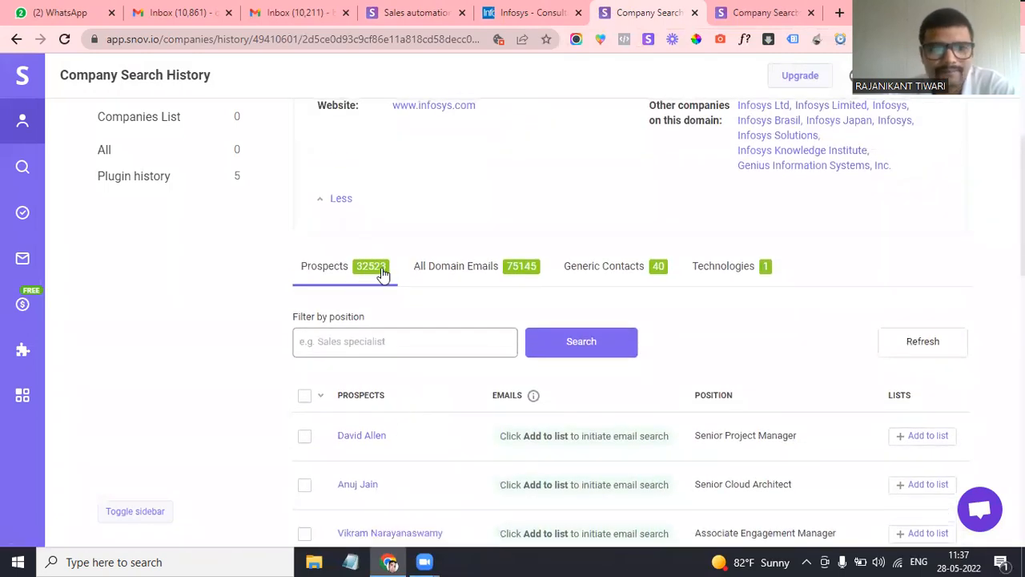
{"action": "scroll", "coordinate": [507, 385], "scroll_direction": "down", "scroll_amount": 1}
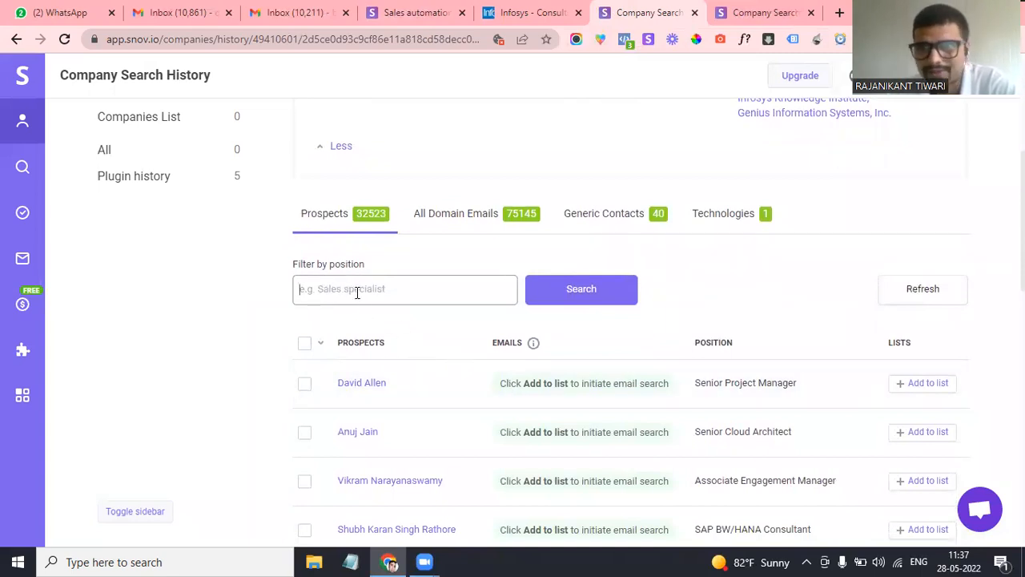
{"action": "scroll", "coordinate": [427, 333], "scroll_direction": "down", "scroll_amount": 6}
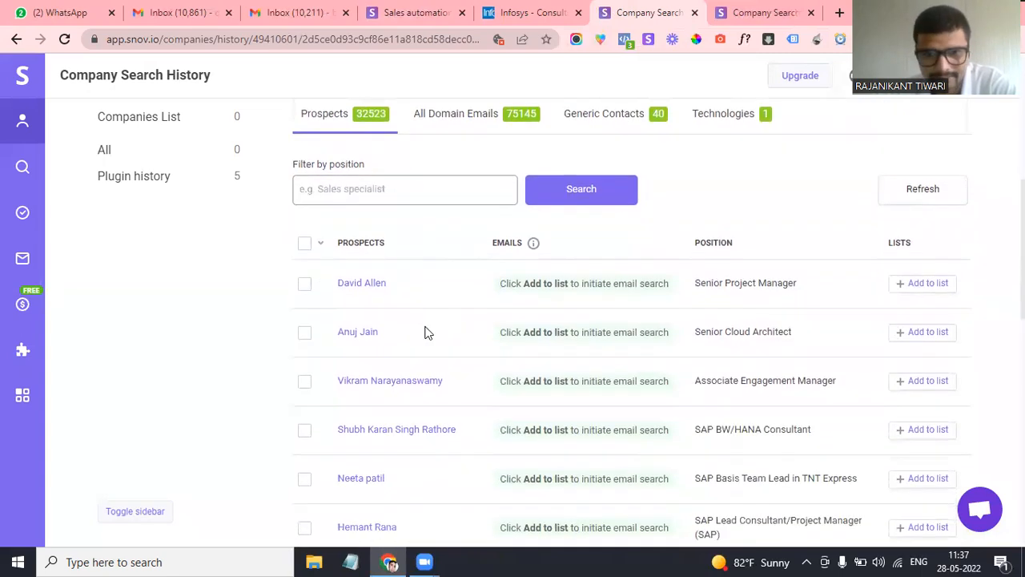
{"action": "scroll", "coordinate": [427, 333], "scroll_direction": "up", "scroll_amount": 9}
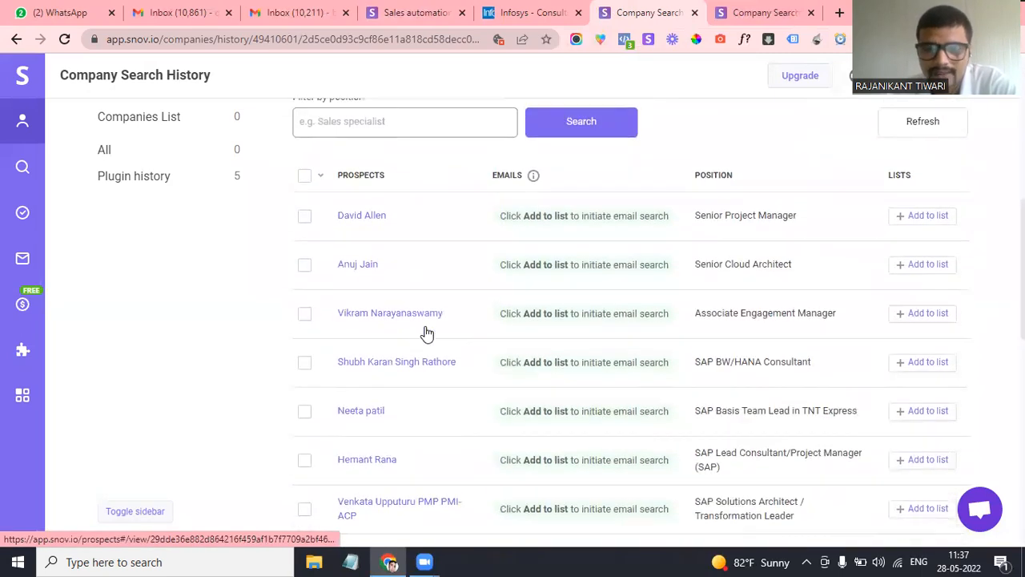
{"action": "scroll", "coordinate": [408, 350], "scroll_direction": "down", "scroll_amount": 2}
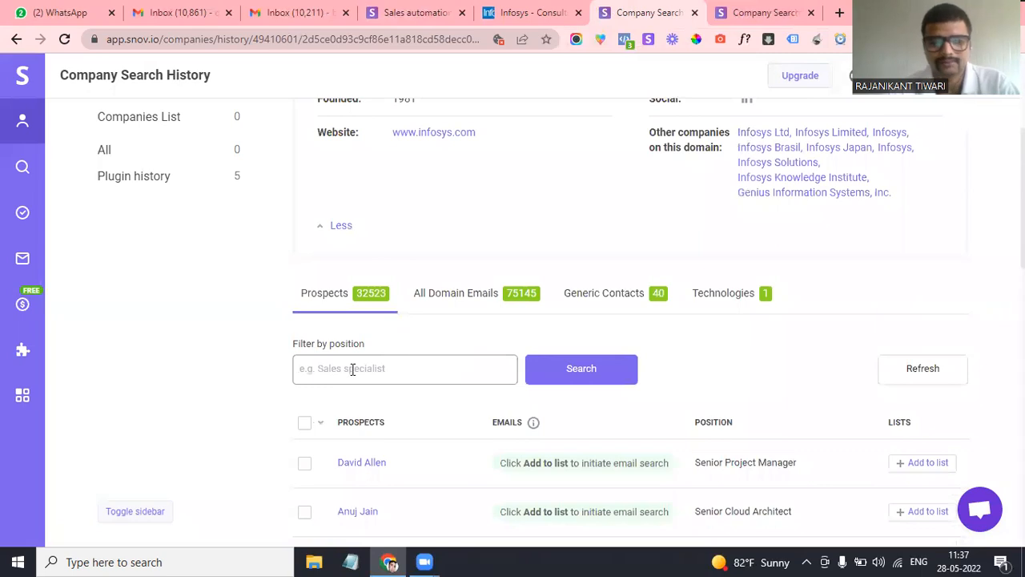
Filter the Infosys prospects by position 'marketing', leaving 229 contacts
{"action": "type", "text": "marketing"}
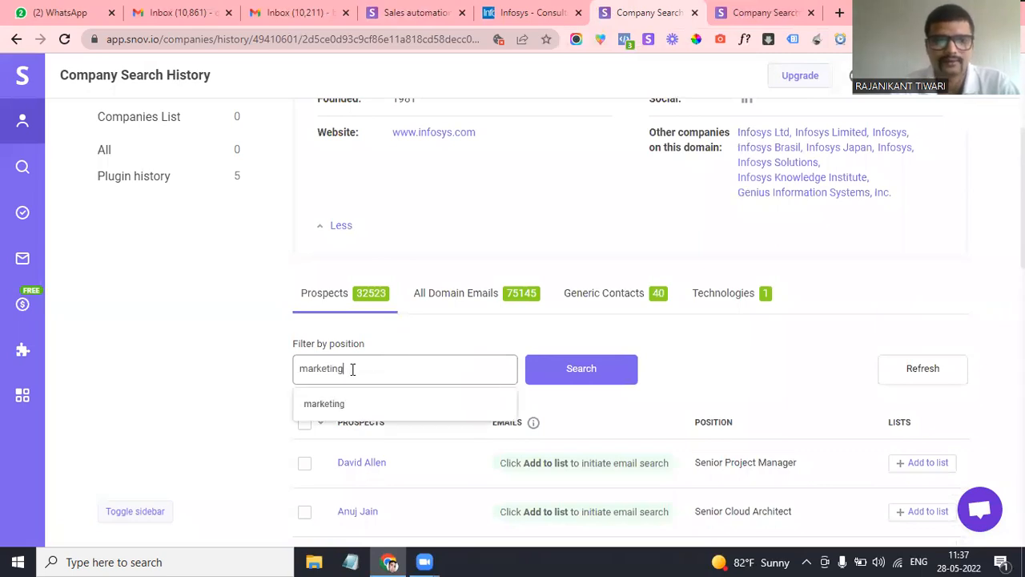
{"action": "scroll", "coordinate": [352, 369], "scroll_direction": "down", "scroll_amount": 1}
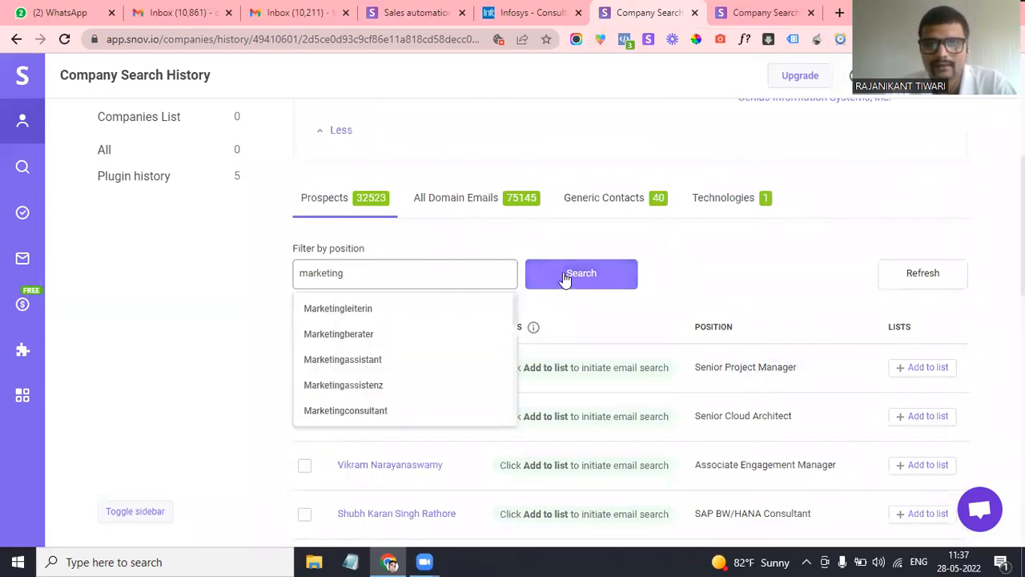
{"action": "left_click", "coordinate": [565, 273]}
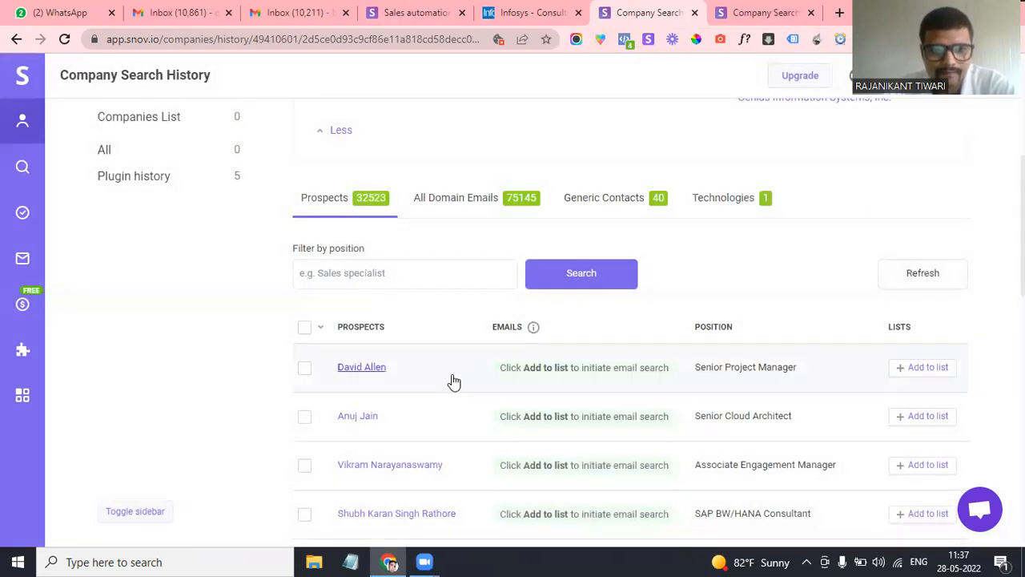
{"action": "scroll", "coordinate": [450, 385], "scroll_direction": "down", "scroll_amount": 1}
{"action": "scroll", "coordinate": [611, 336], "scroll_direction": "down", "scroll_amount": 1}
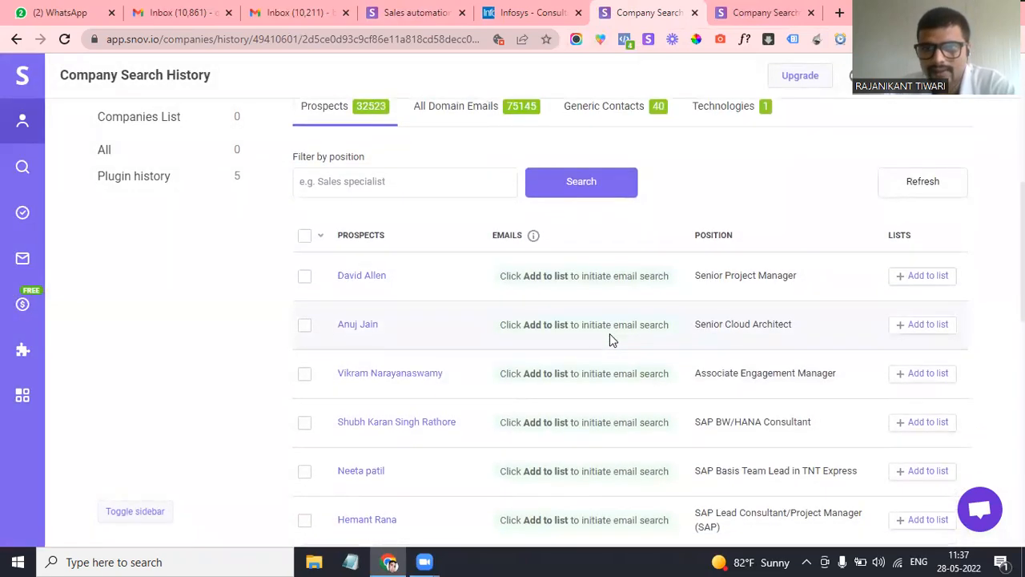
{"action": "scroll", "coordinate": [678, 344], "scroll_direction": "down", "scroll_amount": 1}
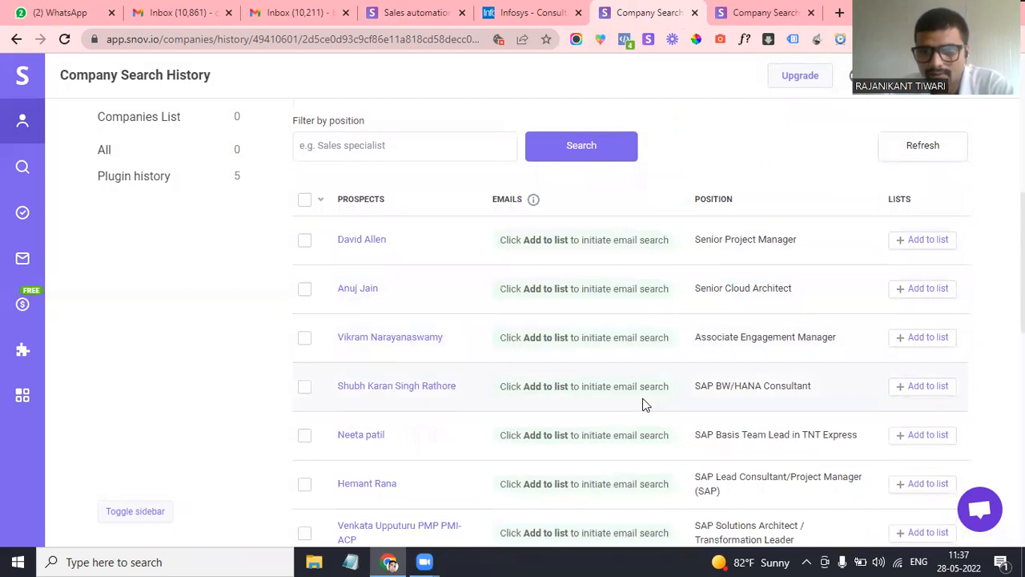
{"action": "scroll", "coordinate": [643, 400], "scroll_direction": "down", "scroll_amount": 1}
{"action": "scroll", "coordinate": [642, 398], "scroll_direction": "up", "scroll_amount": 2}
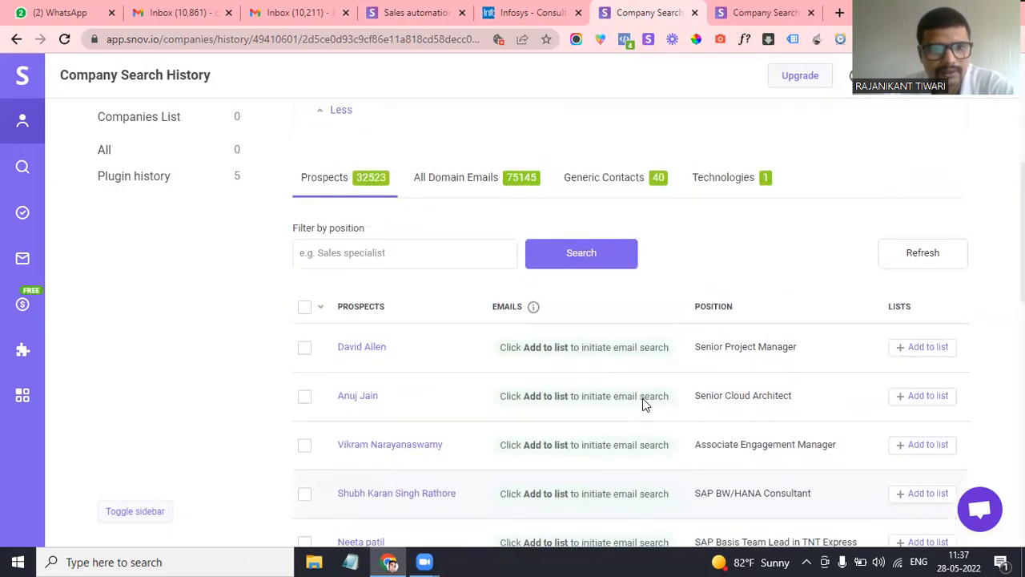
{"action": "left_click", "coordinate": [387, 254]}
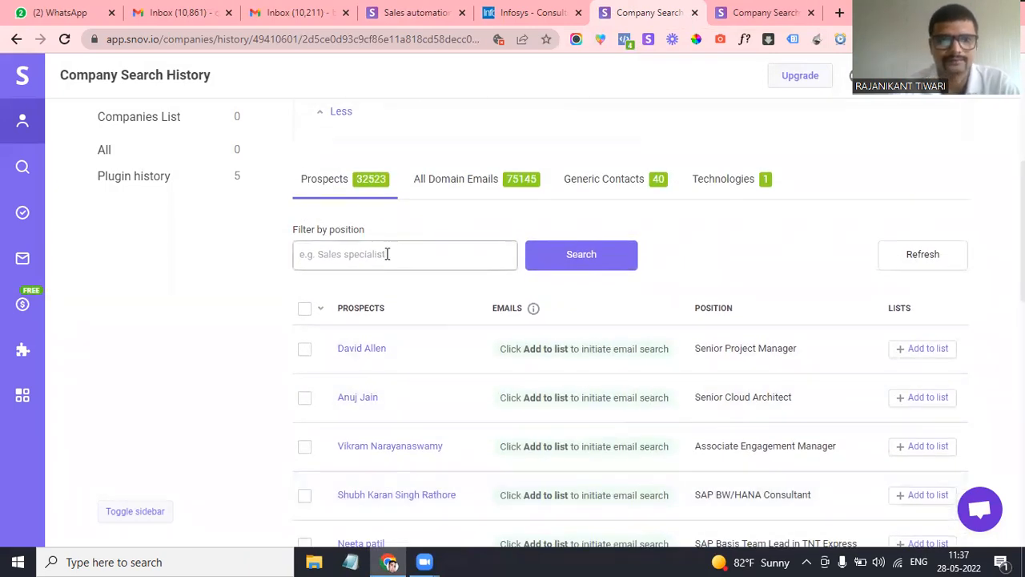
{"action": "type", "text": "marketing"}
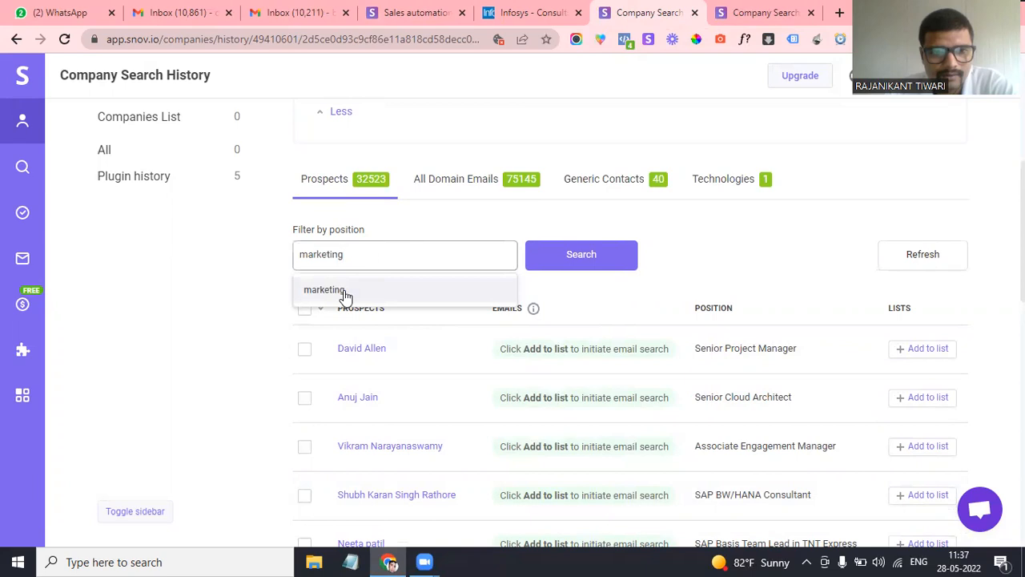
{"action": "left_click", "coordinate": [344, 291]}
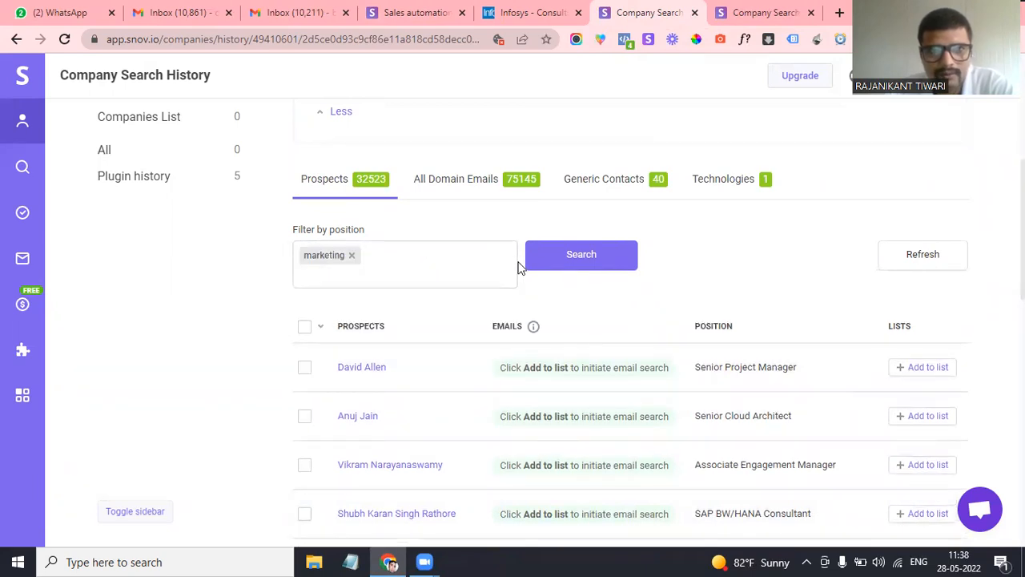
{"action": "left_click", "coordinate": [572, 254]}
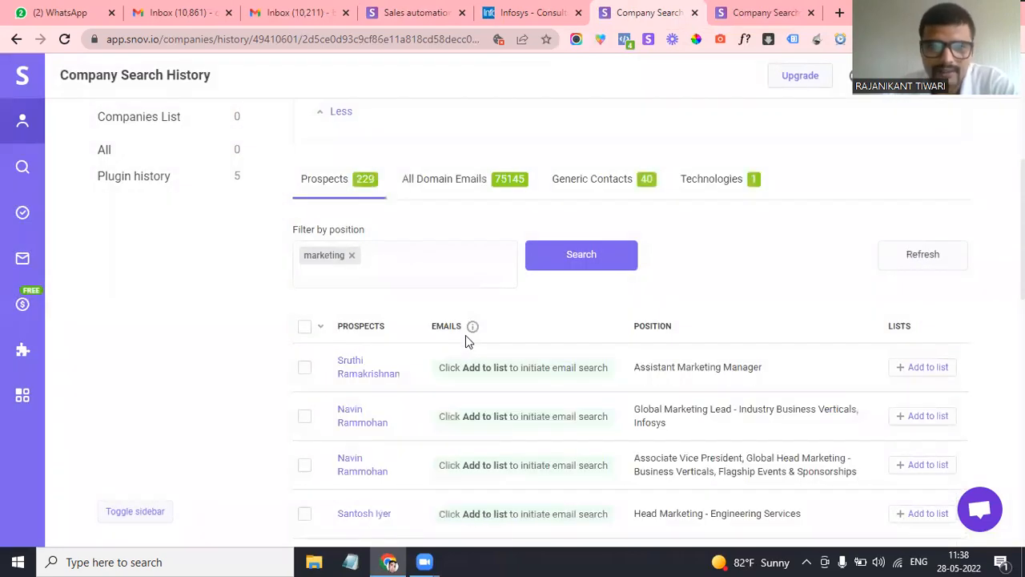
Add the Assistant Marketing Manager prospect to New Prospects List, then return to the Prospects page
{"action": "scroll", "coordinate": [453, 407], "scroll_direction": "down", "scroll_amount": 1}
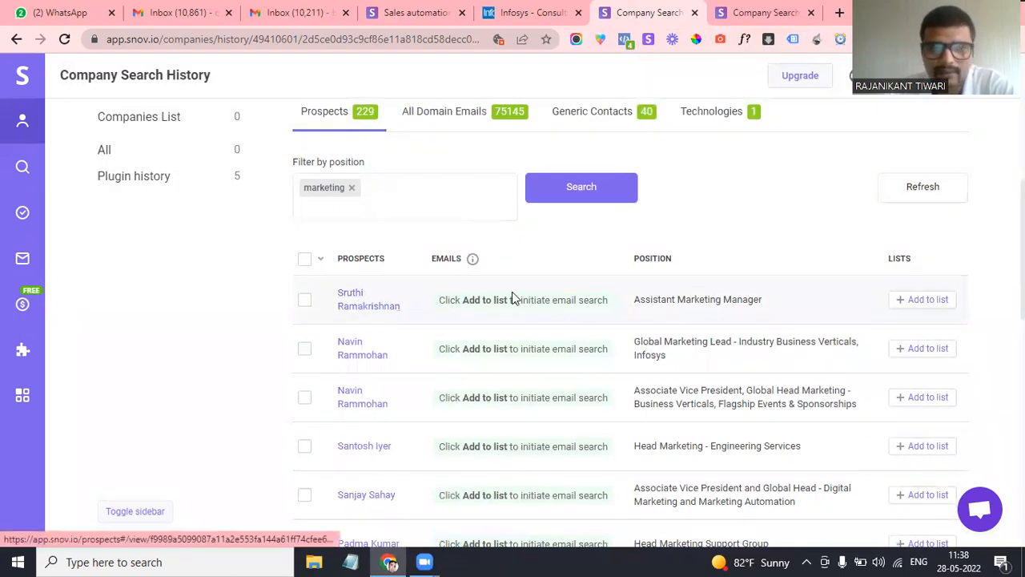
{"action": "scroll", "coordinate": [824, 314], "scroll_direction": "down", "scroll_amount": 1}
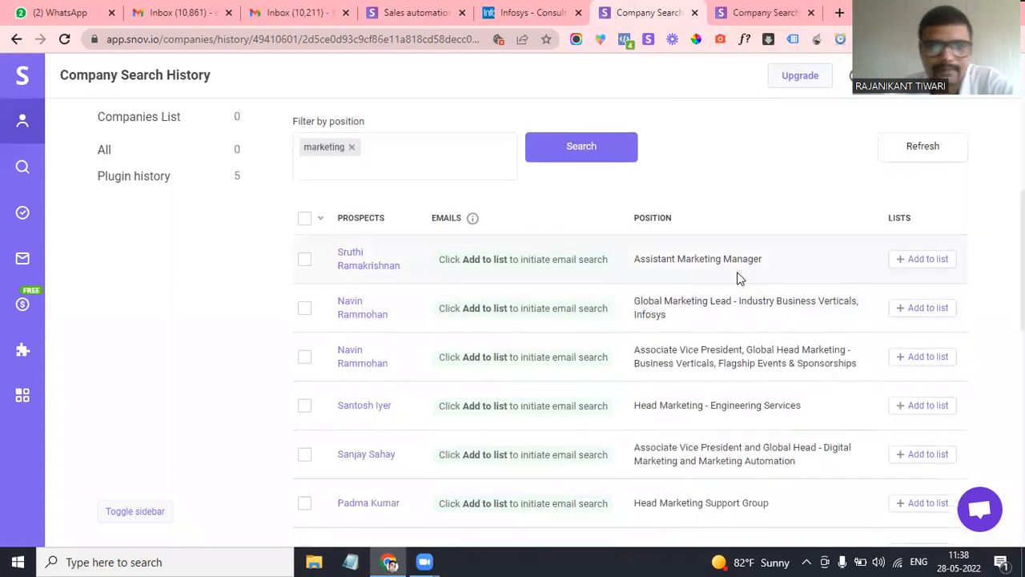
{"action": "scroll", "coordinate": [732, 279], "scroll_direction": "up", "scroll_amount": 1}
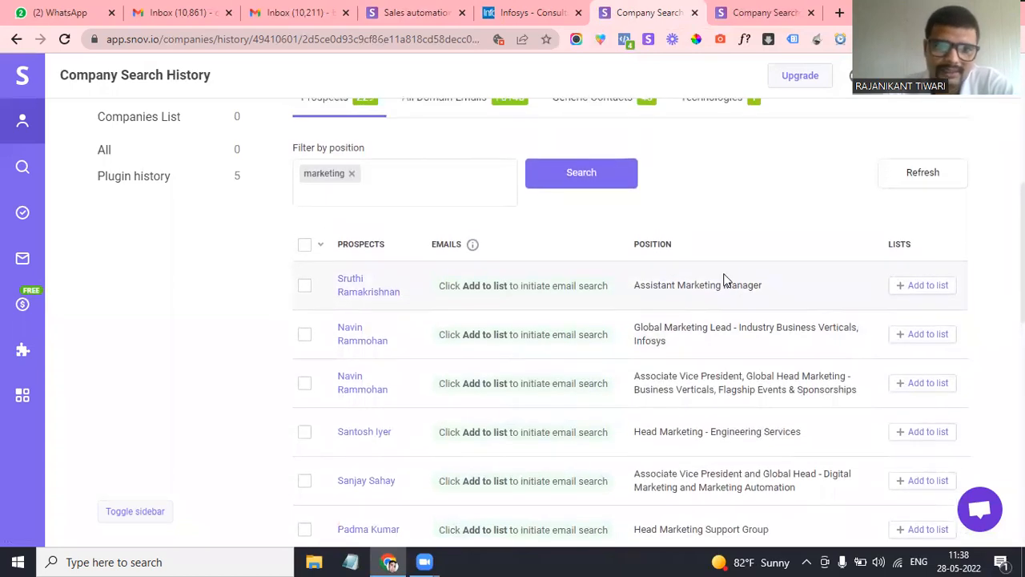
{"action": "left_click", "coordinate": [934, 286]}
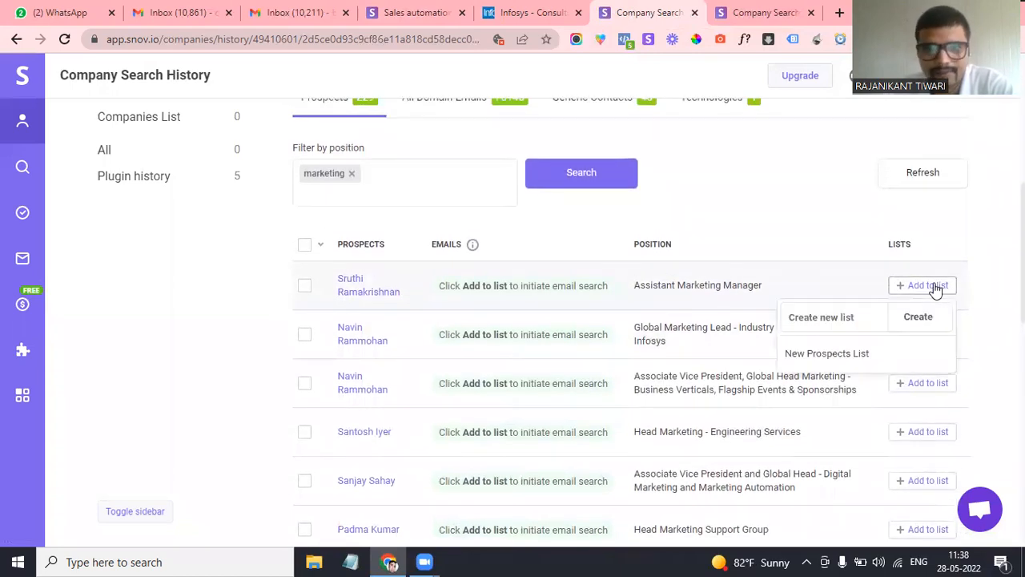
{"action": "left_click", "coordinate": [833, 360]}
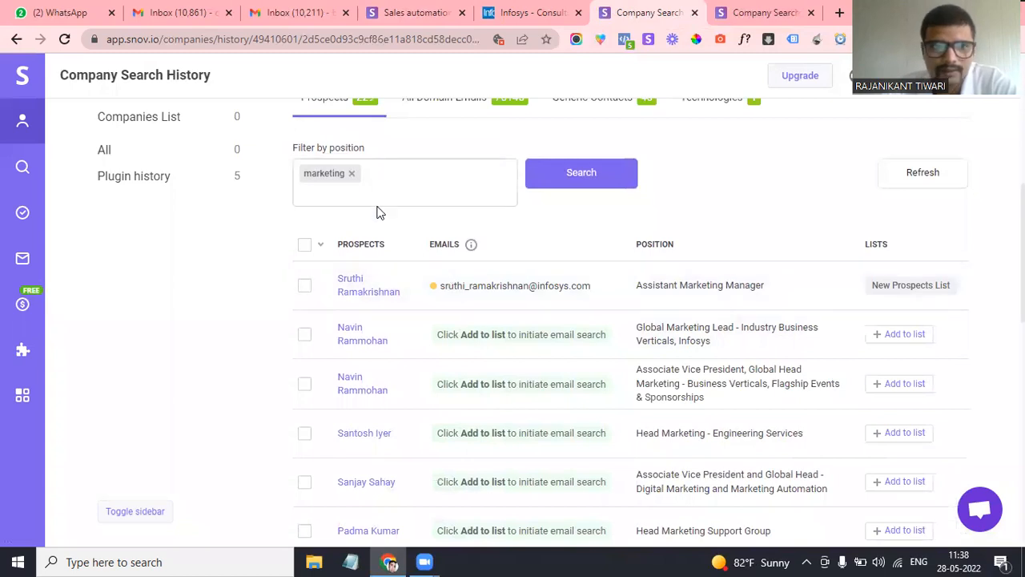
{"action": "scroll", "coordinate": [377, 210], "scroll_direction": "up", "scroll_amount": 5}
{"action": "scroll", "coordinate": [380, 212], "scroll_direction": "up", "scroll_amount": 1}
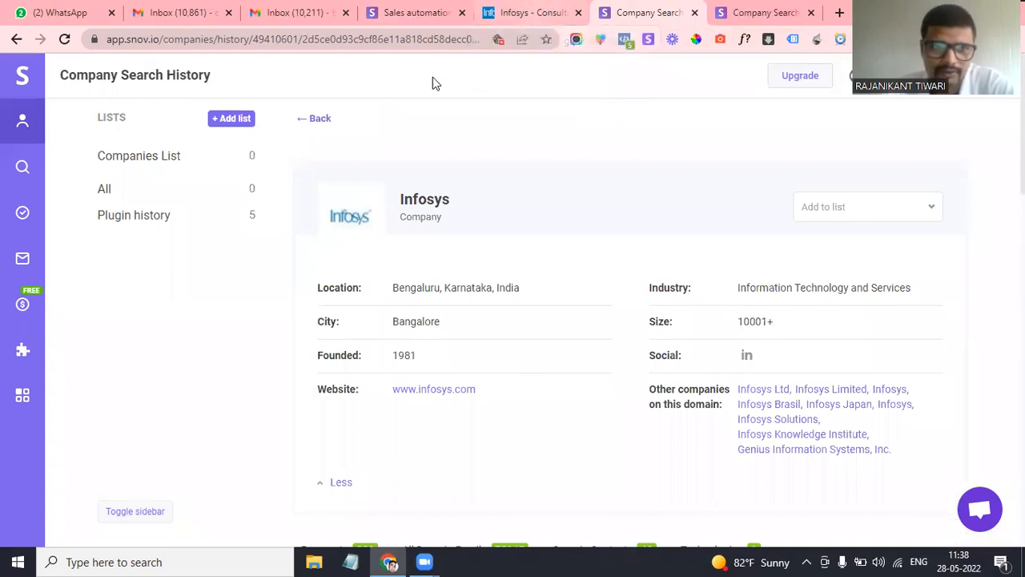
{"action": "left_click", "coordinate": [23, 74]}
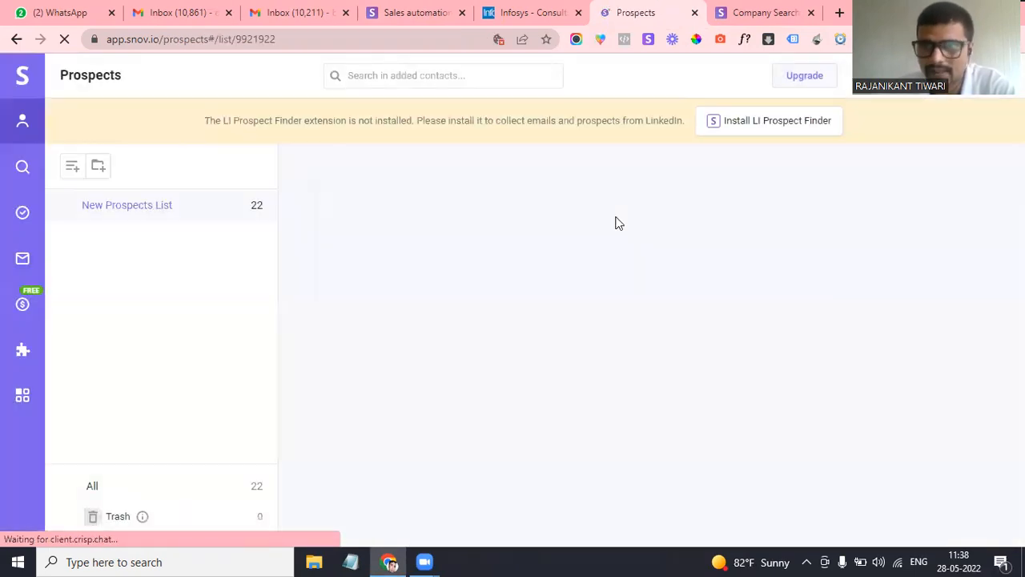
Open New Prospects List from the lists panel to view its 22 contacts
{"action": "scroll", "coordinate": [474, 385], "scroll_direction": "down", "scroll_amount": 2}
{"action": "scroll", "coordinate": [474, 386], "scroll_direction": "up", "scroll_amount": 2}
{"action": "mouse_move", "coordinate": [42, 220]}
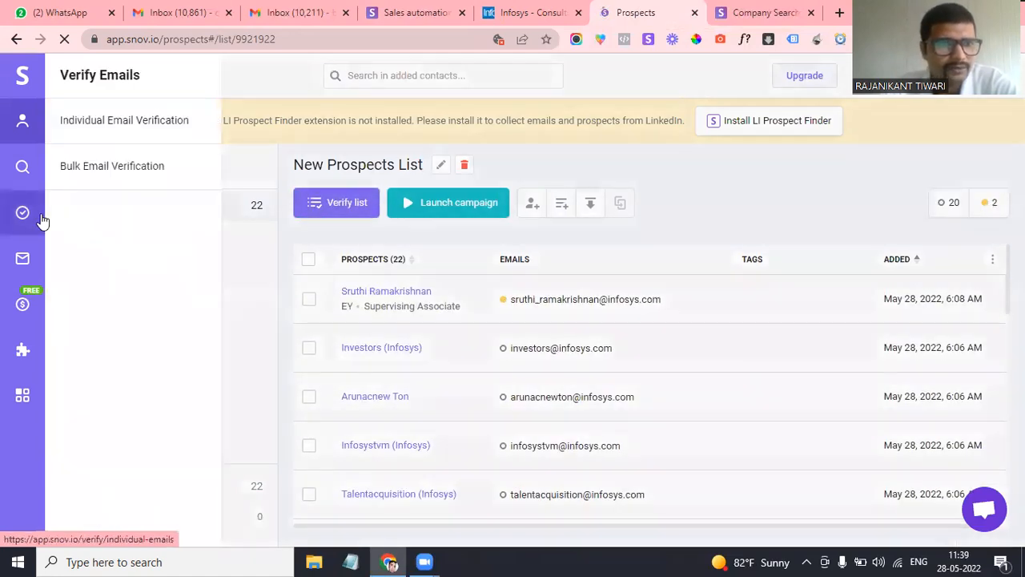
{"action": "mouse_move", "coordinate": [35, 166]}
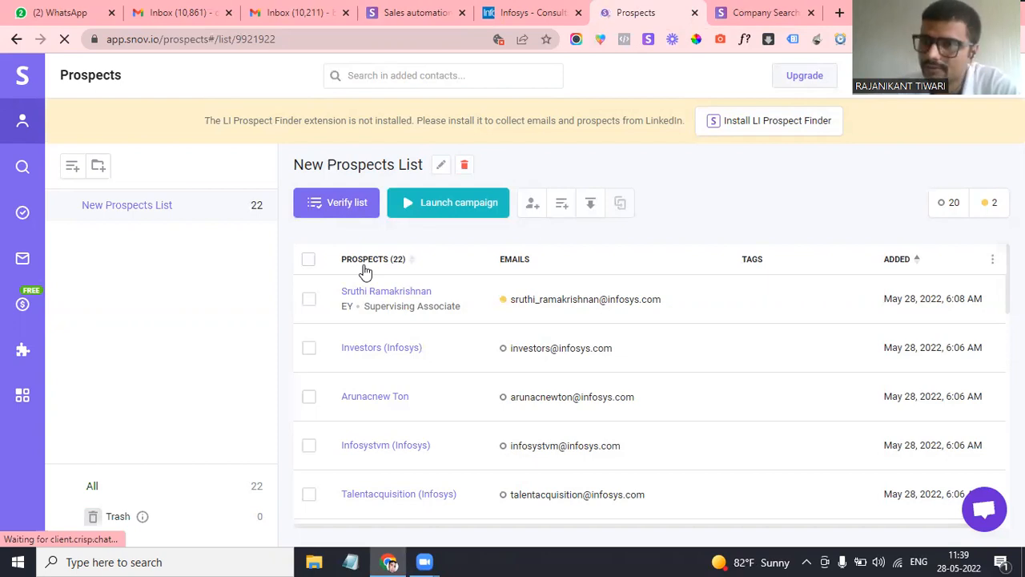
{"action": "scroll", "coordinate": [361, 360], "scroll_direction": "down", "scroll_amount": 1}
{"action": "scroll", "coordinate": [358, 357], "scroll_direction": "up", "scroll_amount": 1}
{"action": "mouse_move", "coordinate": [23, 120]}
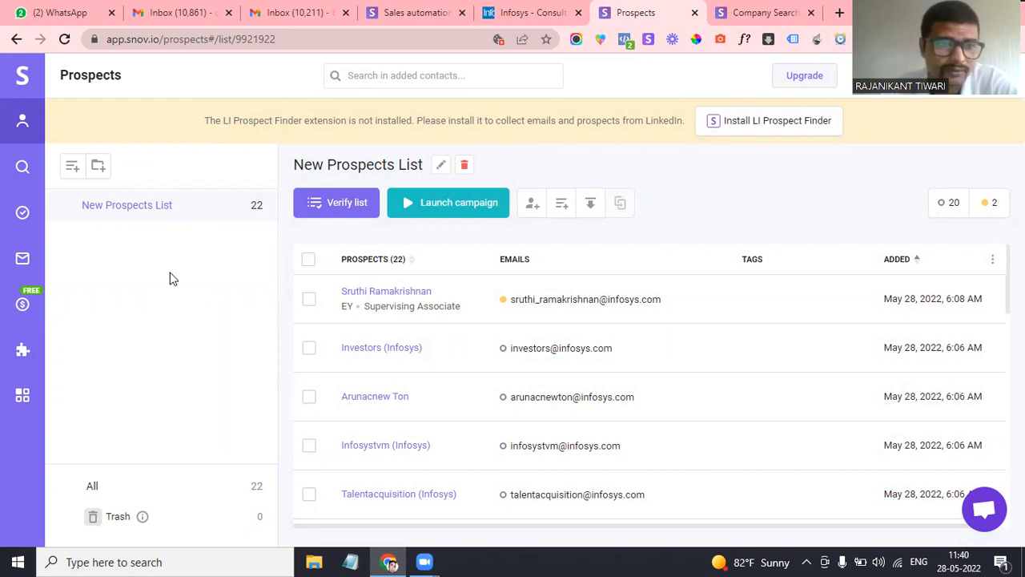
{"action": "mouse_move", "coordinate": [26, 169]}
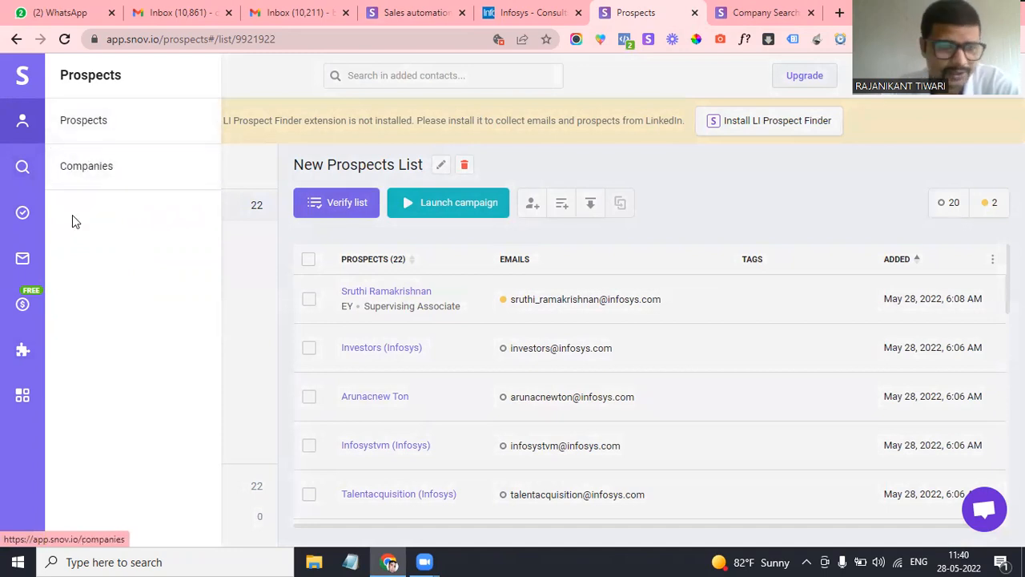
{"action": "left_click", "coordinate": [89, 121]}
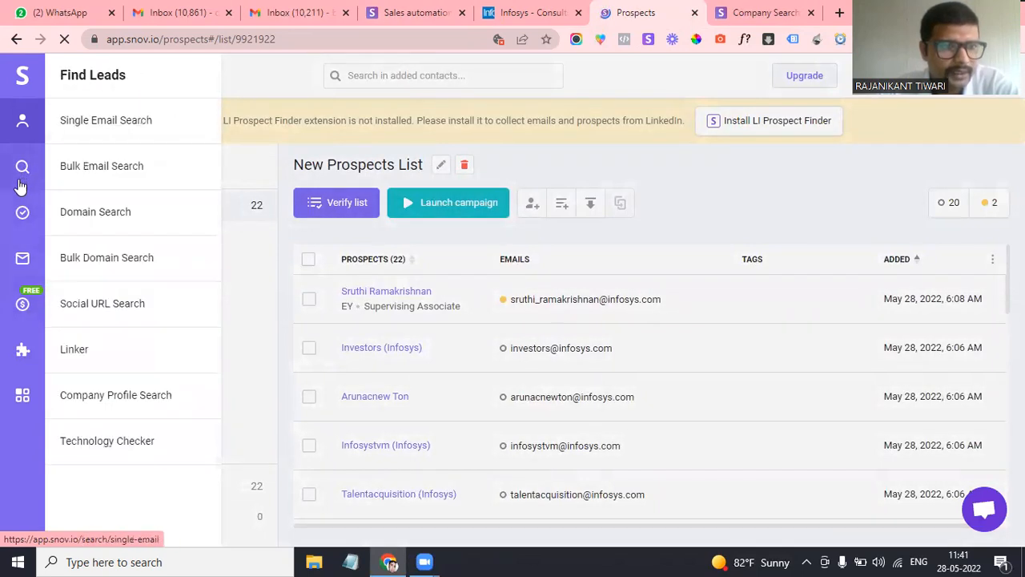
{"action": "mouse_move", "coordinate": [21, 216]}
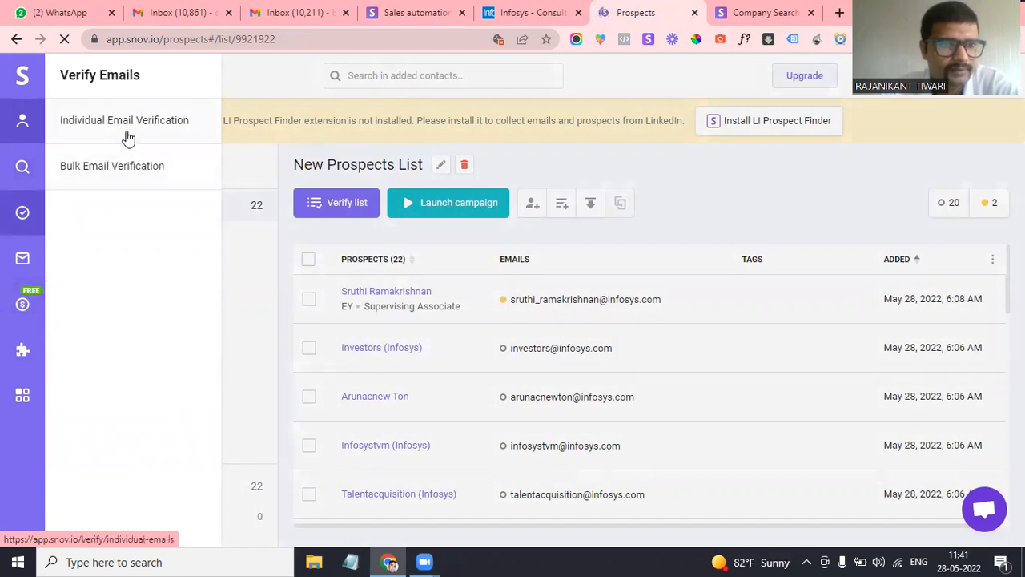
{"action": "mouse_move", "coordinate": [22, 357]}
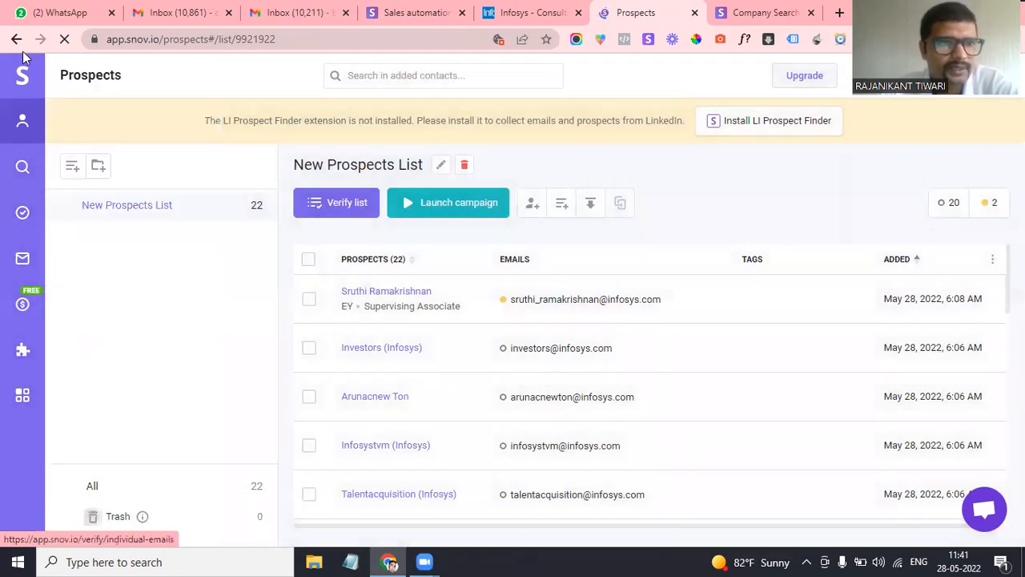
{"action": "left_click_drag", "start_coordinate": [295, 39], "coordinate": [163, 46]}
{"action": "key", "text": "BackSpace"}
{"action": "key", "text": "Return"}
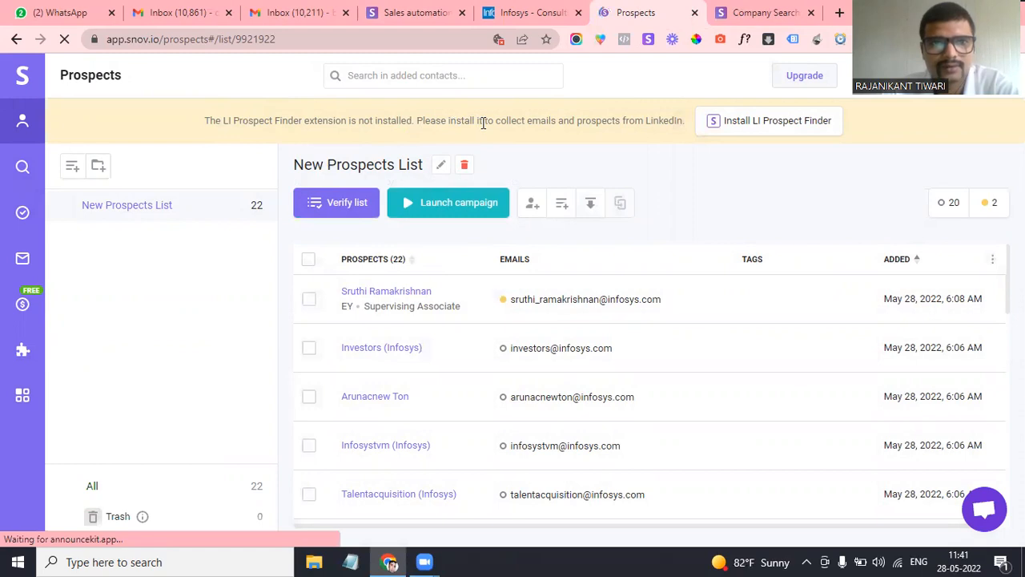
Log in from the snov.io homepage tab and confirm the signed-in account
{"action": "left_click", "coordinate": [413, 12]}
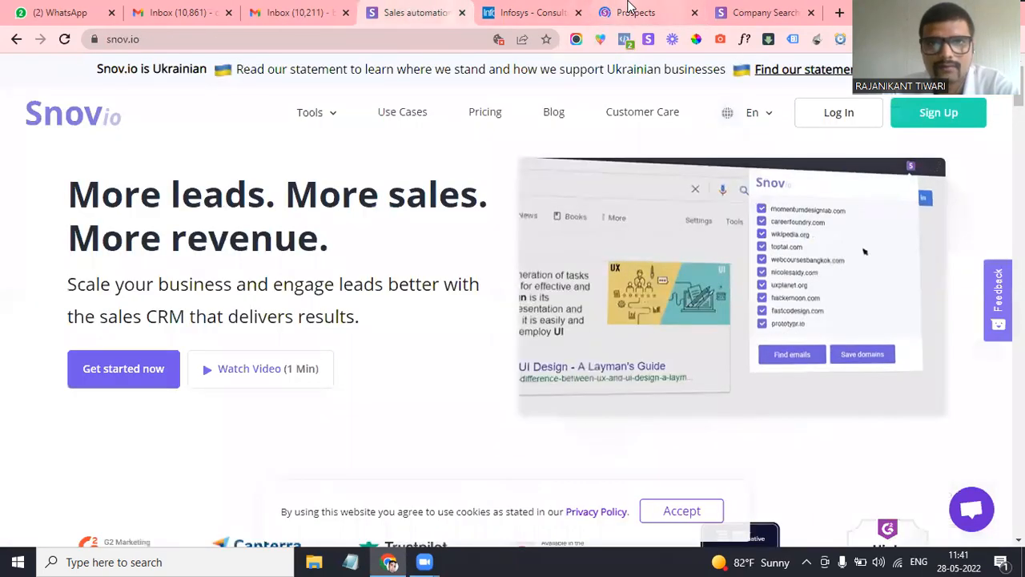
{"action": "left_click", "coordinate": [617, 9]}
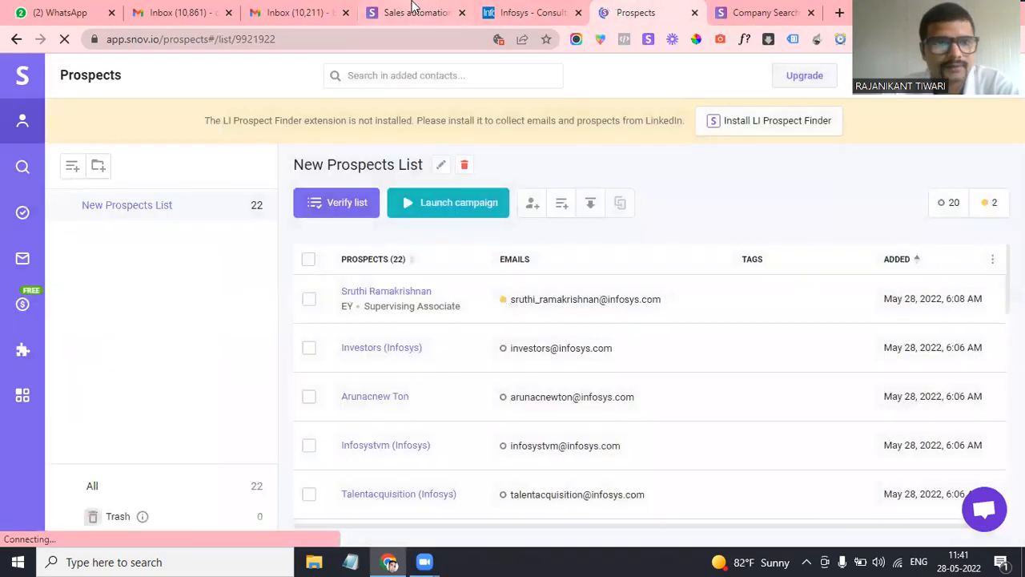
{"action": "left_click", "coordinate": [412, 11]}
{"action": "left_click", "coordinate": [840, 116]}
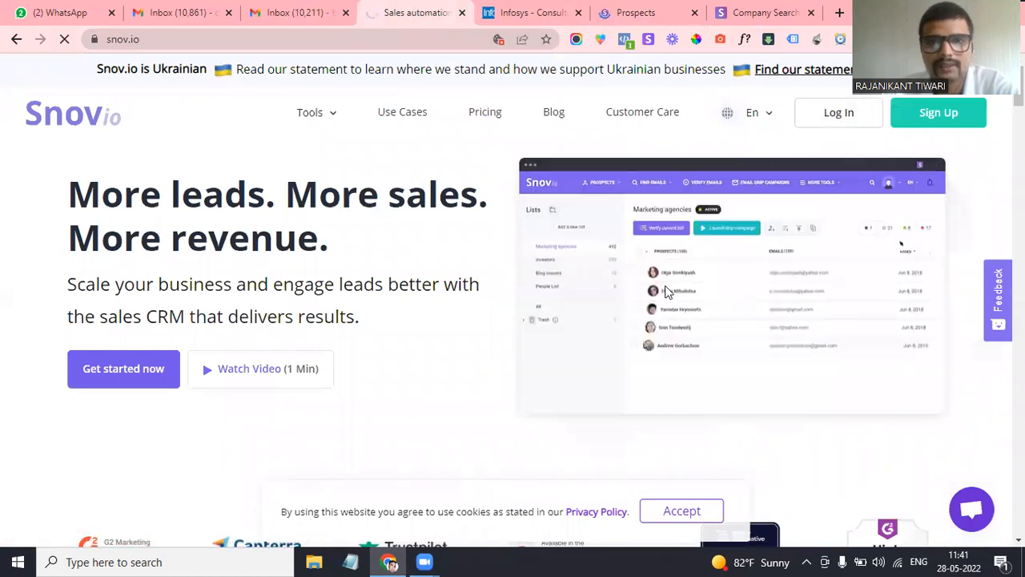
{"action": "left_click", "coordinate": [633, 10]}
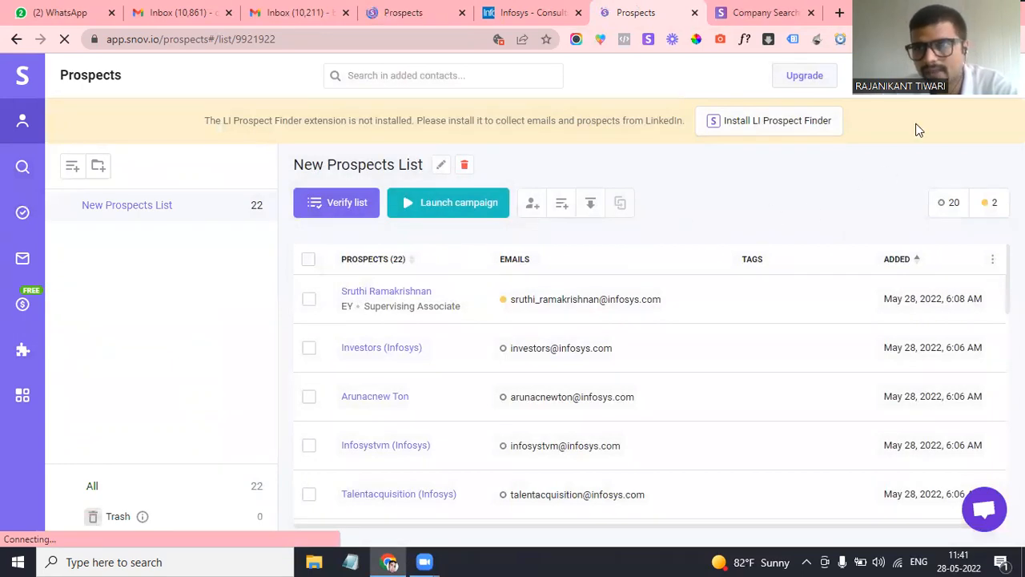
{"action": "left_click", "coordinate": [952, 80]}
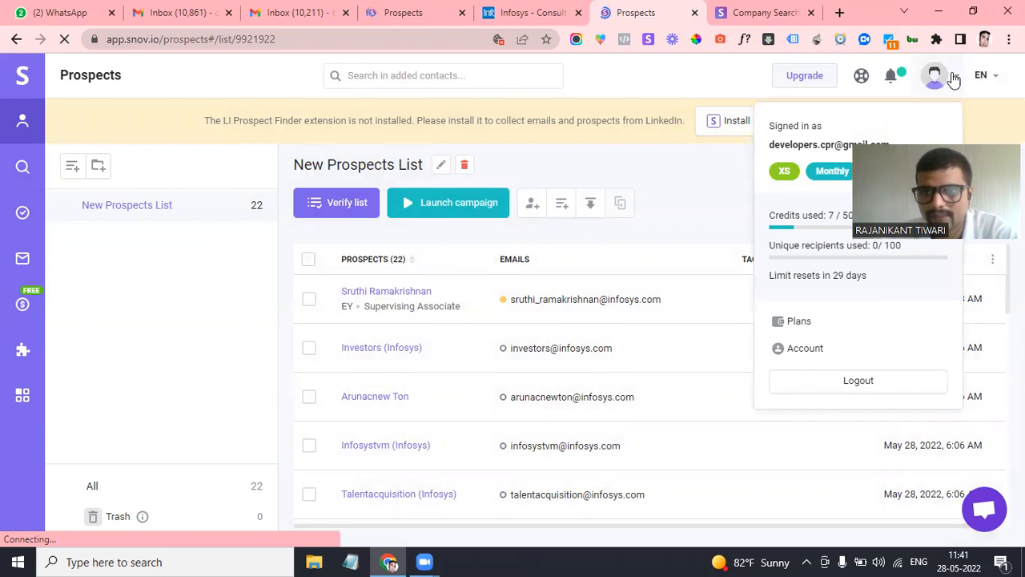
{"action": "left_click", "coordinate": [953, 80]}
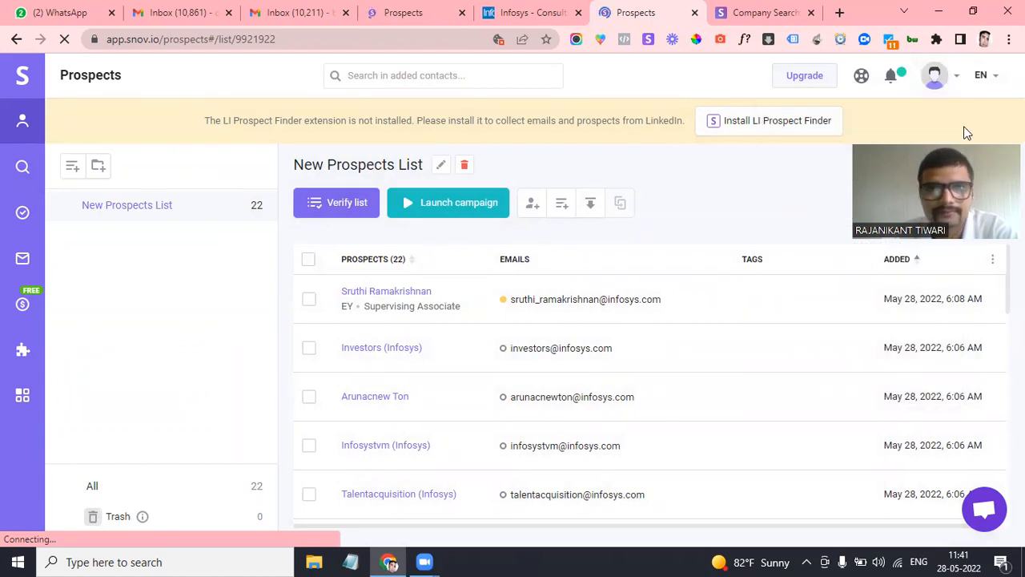
{"action": "left_click", "coordinate": [417, 9]}
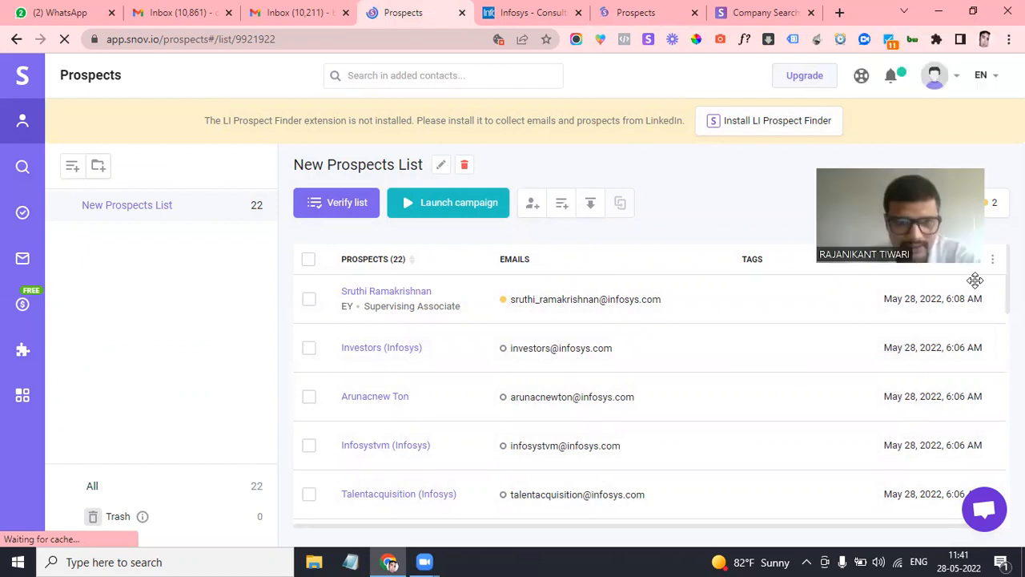
Go to All campaigns under Email Drip Campaigns in the left sidebar
{"action": "scroll", "coordinate": [474, 425], "scroll_direction": "down", "scroll_amount": 3}
{"action": "scroll", "coordinate": [476, 426], "scroll_direction": "down", "scroll_amount": 9}
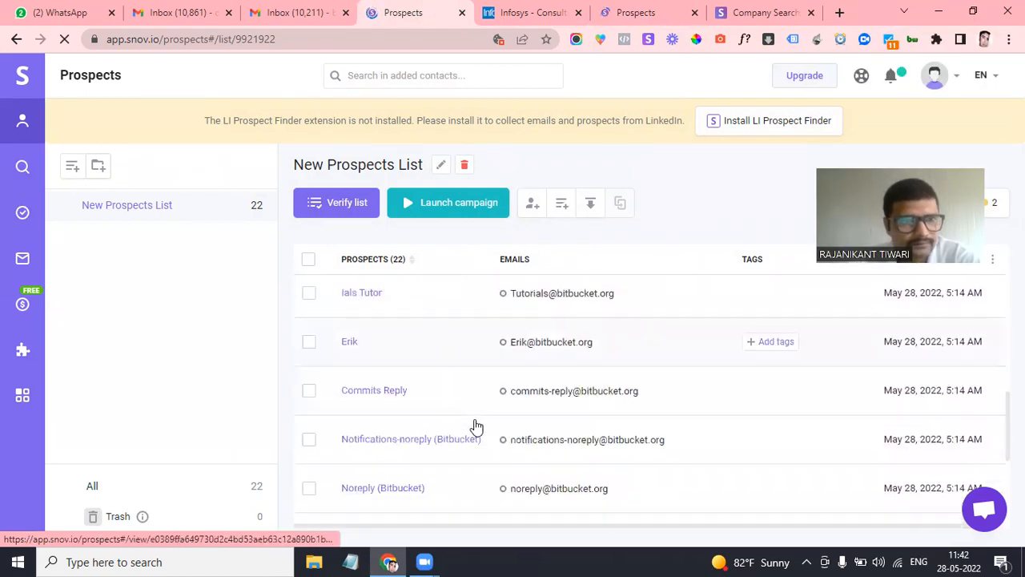
{"action": "scroll", "coordinate": [475, 426], "scroll_direction": "down", "scroll_amount": 2}
{"action": "mouse_move", "coordinate": [22, 258]}
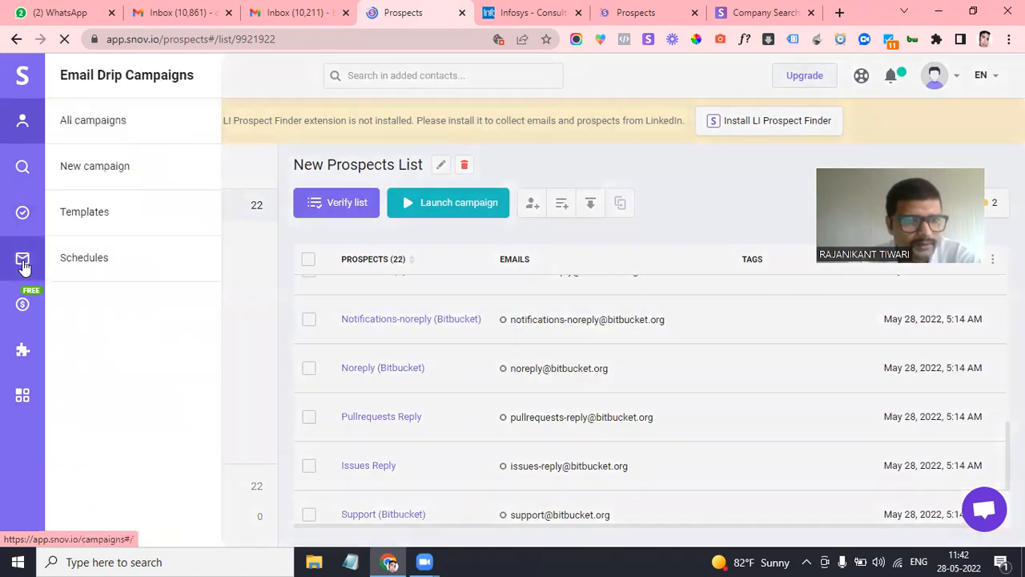
{"action": "left_click", "coordinate": [116, 122]}
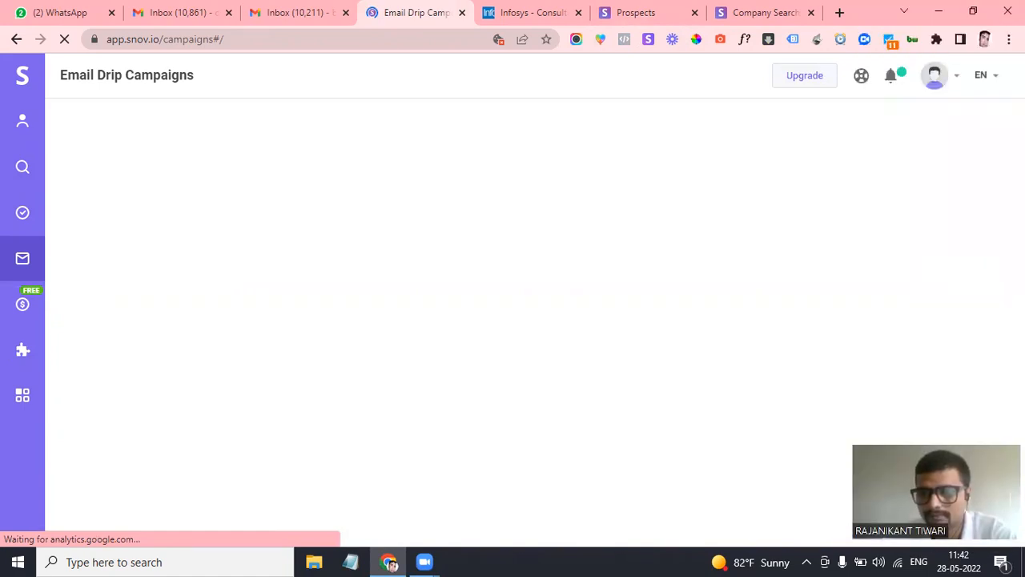
Dismiss the rating survey popup and check the campaign status filter without changing it
{"action": "left_click", "coordinate": [917, 357]}
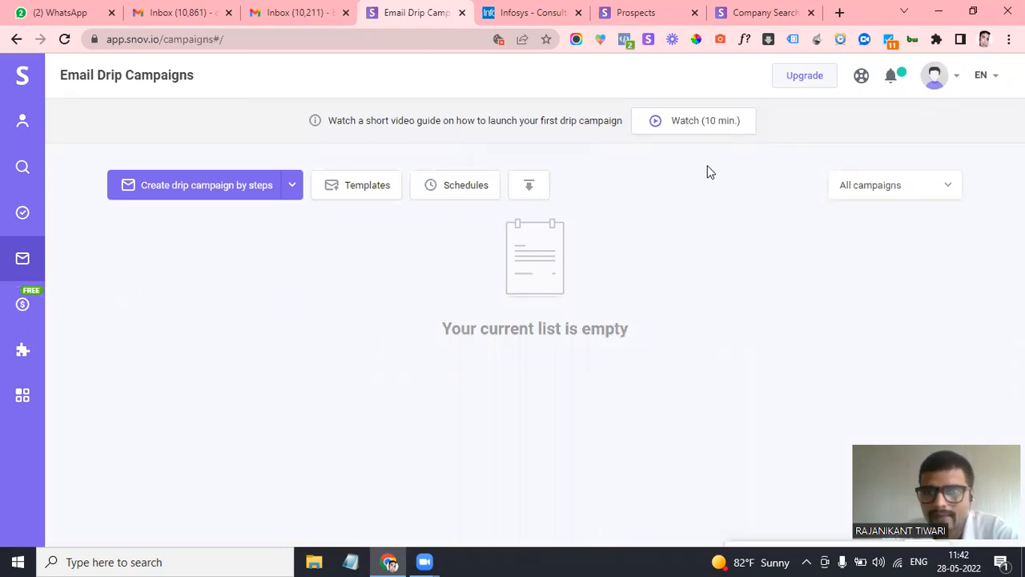
{"action": "left_click", "coordinate": [862, 190]}
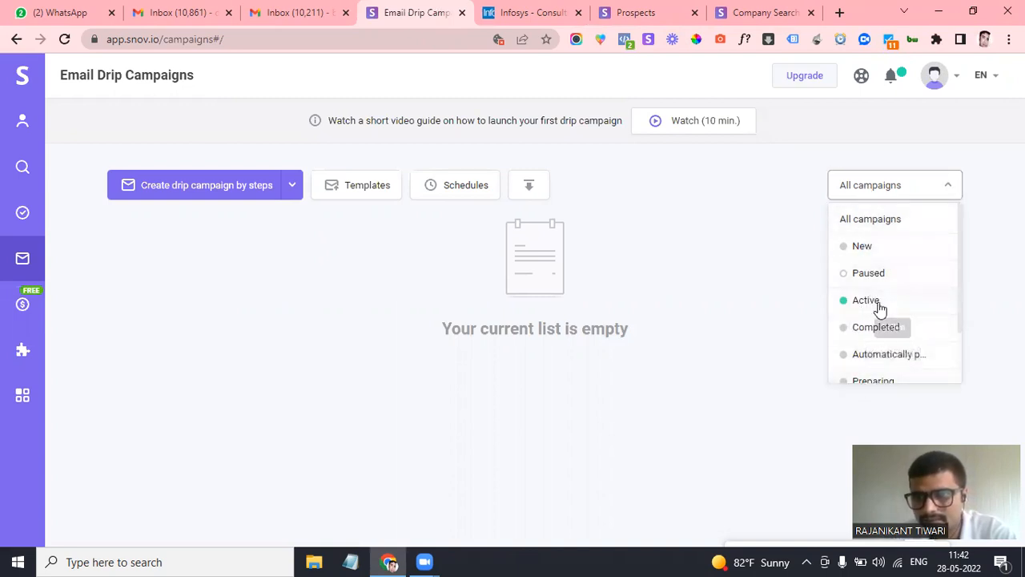
{"action": "scroll", "coordinate": [880, 308], "scroll_direction": "down", "scroll_amount": 1}
{"action": "scroll", "coordinate": [880, 308], "scroll_direction": "up", "scroll_amount": 1}
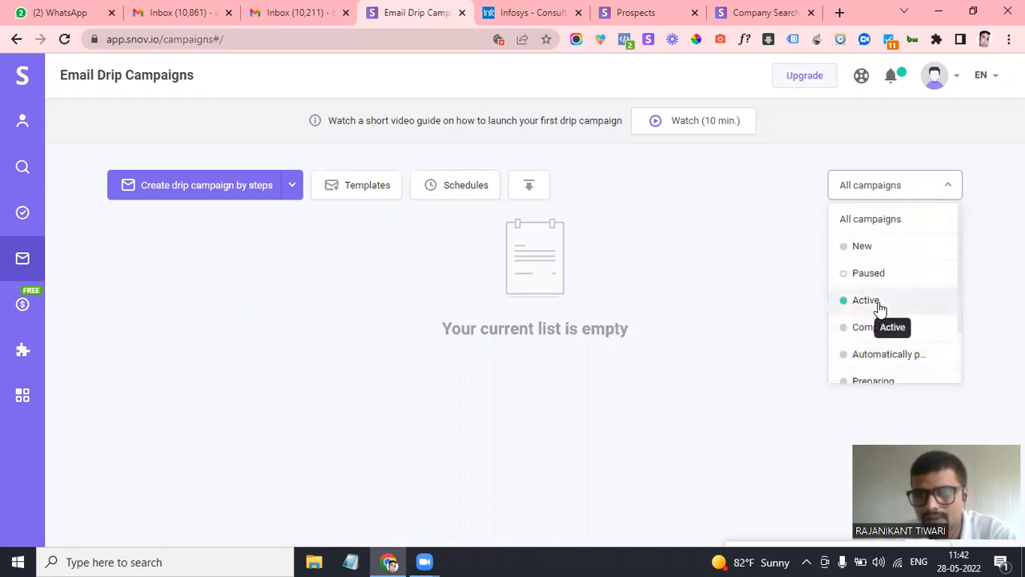
{"action": "left_click", "coordinate": [869, 220]}
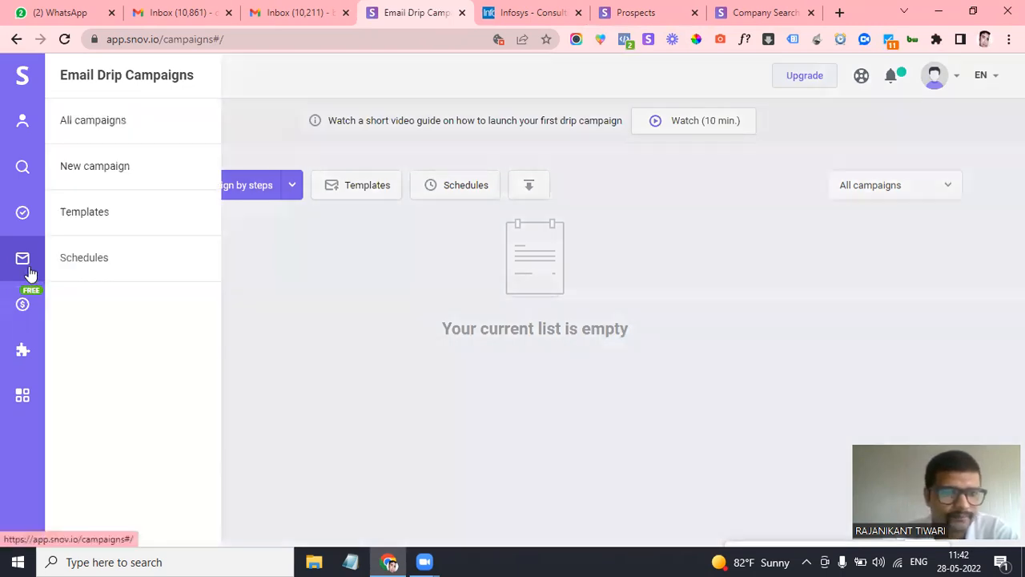
Look over the create-from-template options, then open Schedules from the Email Drip Campaigns flyout
{"action": "mouse_move", "coordinate": [35, 231]}
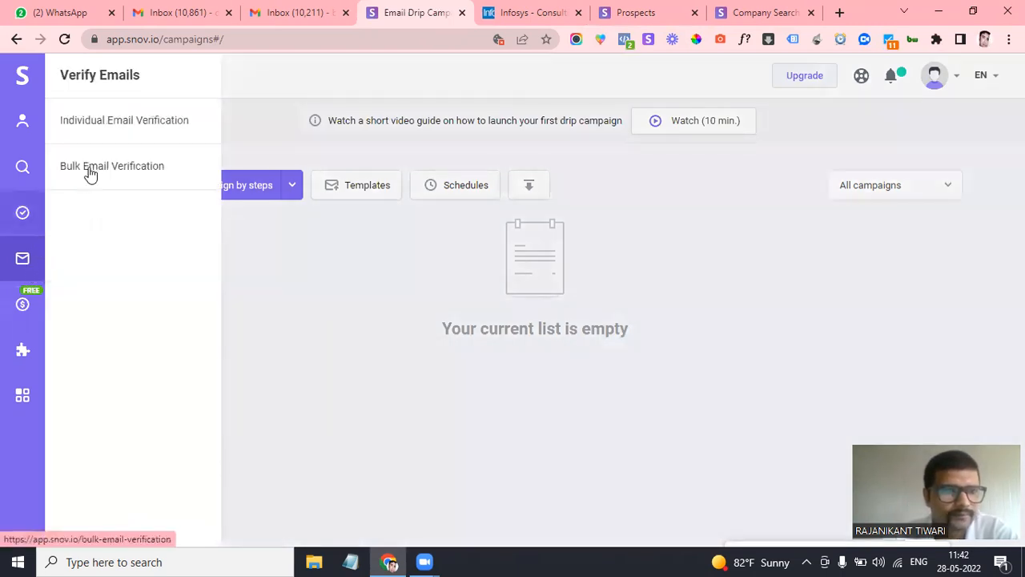
{"action": "mouse_move", "coordinate": [37, 263]}
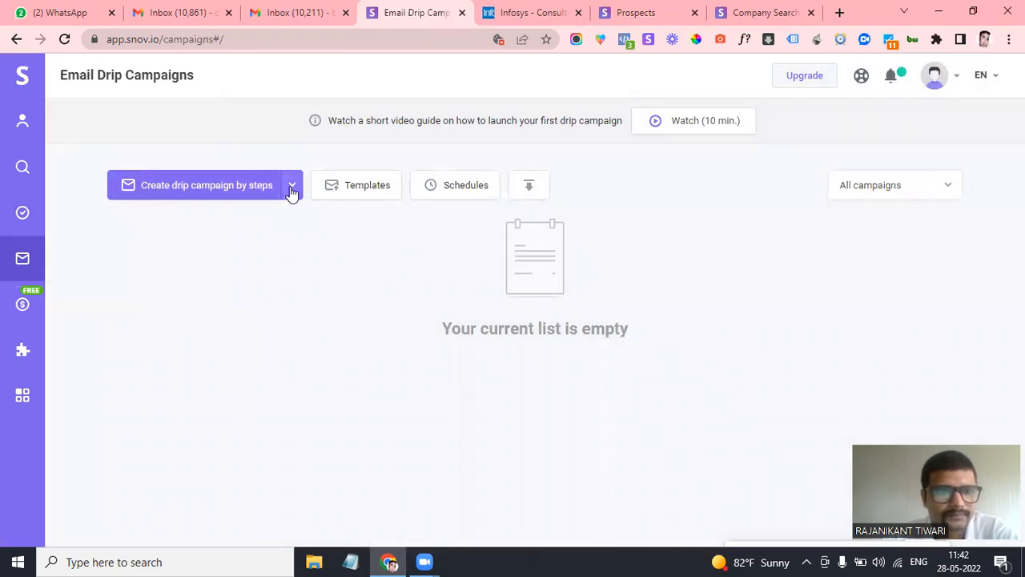
{"action": "left_click", "coordinate": [292, 191]}
{"action": "left_click", "coordinate": [339, 280]}
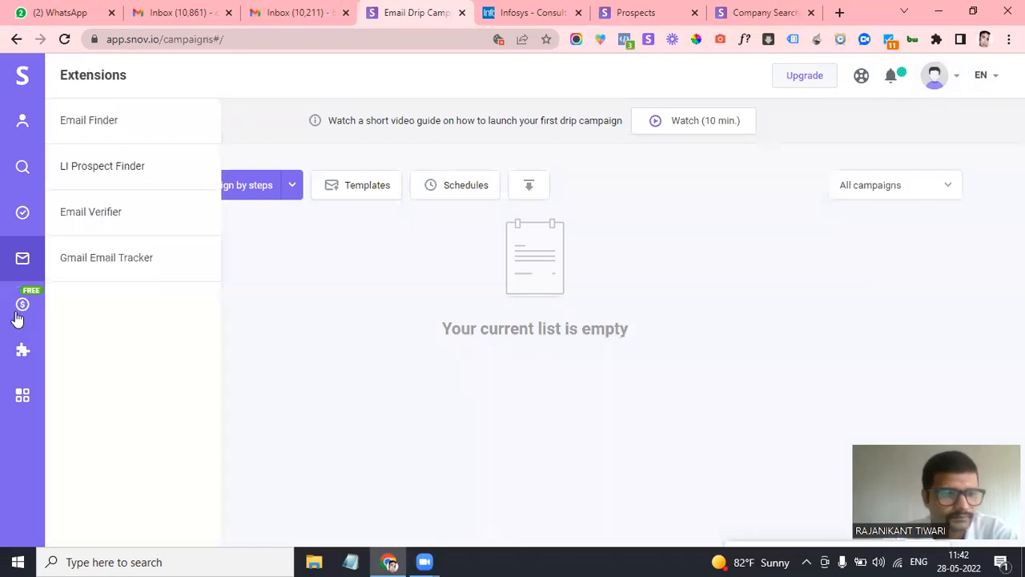
{"action": "mouse_move", "coordinate": [23, 253]}
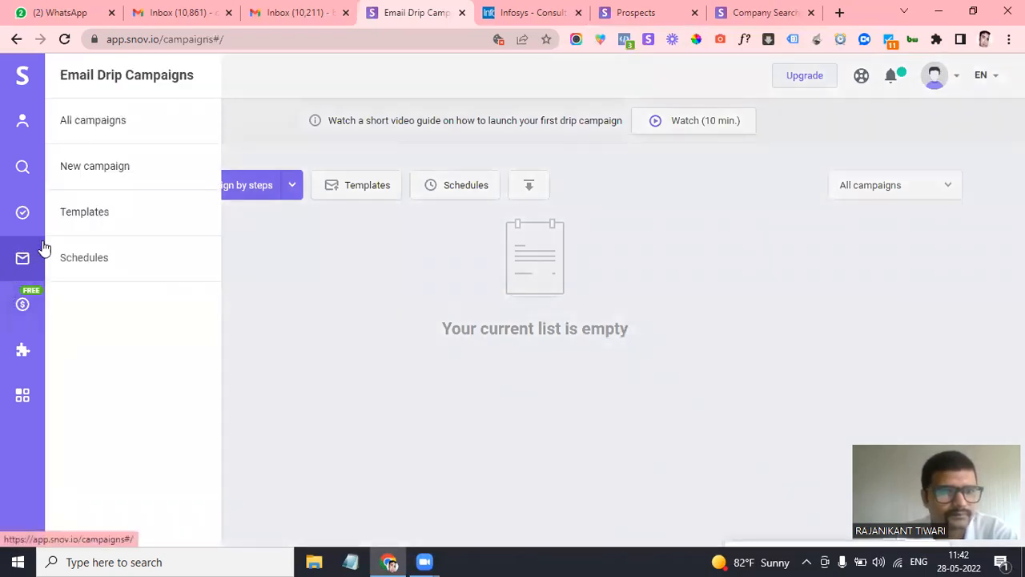
{"action": "left_click", "coordinate": [91, 265]}
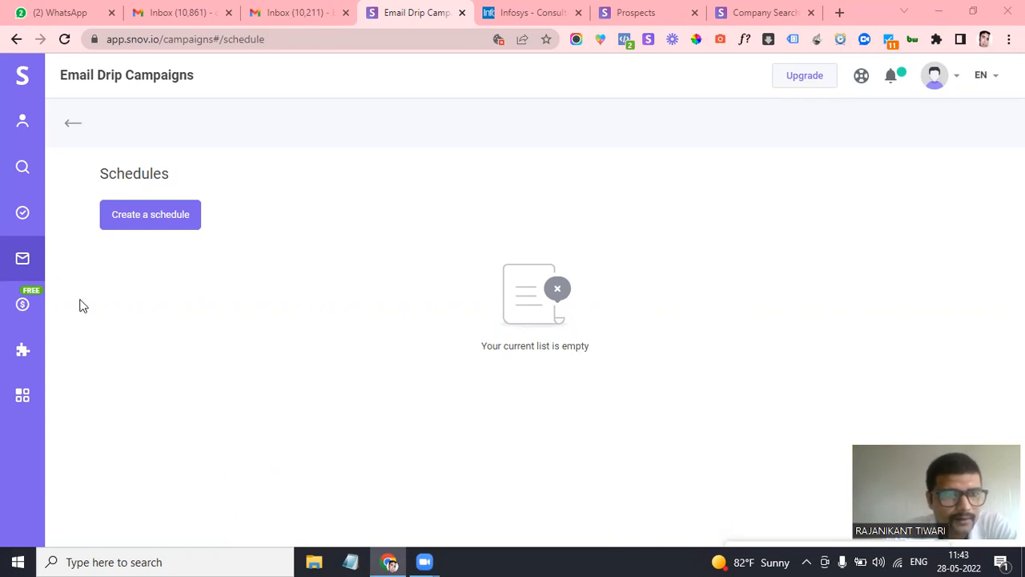
Use the Schedules page's back arrow to reach the Email Drip Campaigns list
{"action": "left_click", "coordinate": [73, 131]}
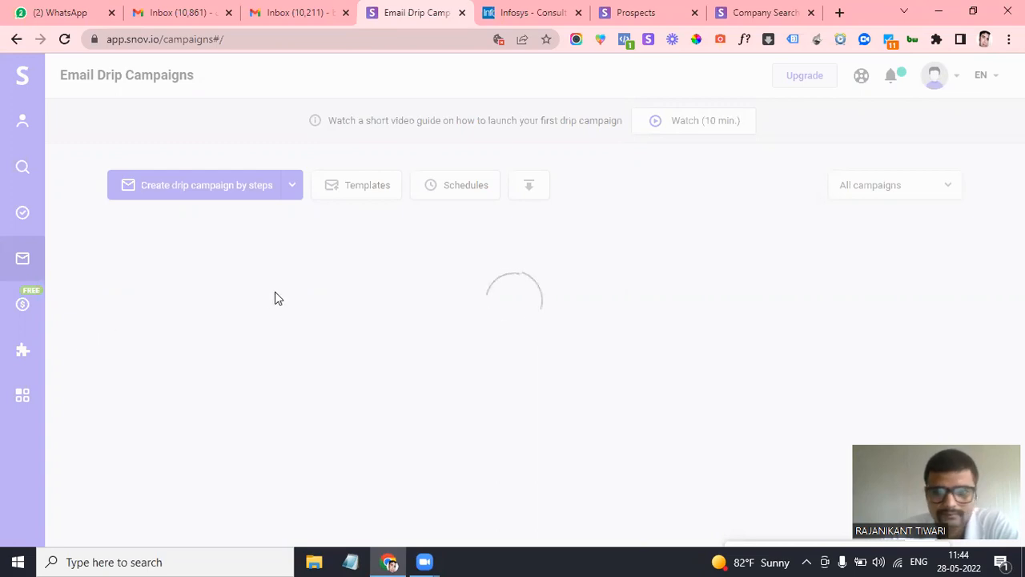
Reload, go back, reload again, then load the address without #/schedule
{"action": "left_click", "coordinate": [66, 40]}
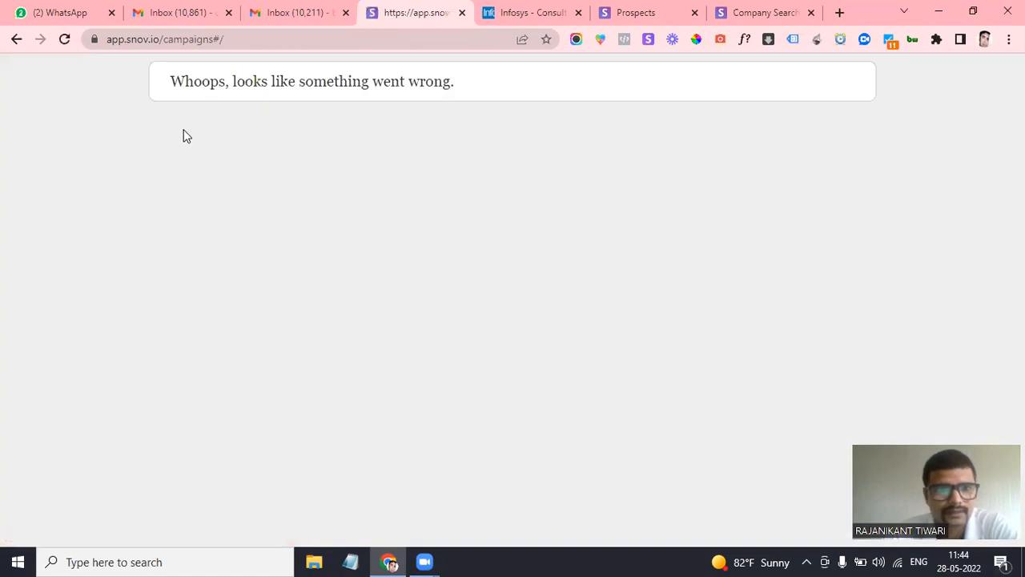
{"action": "left_click", "coordinate": [16, 40]}
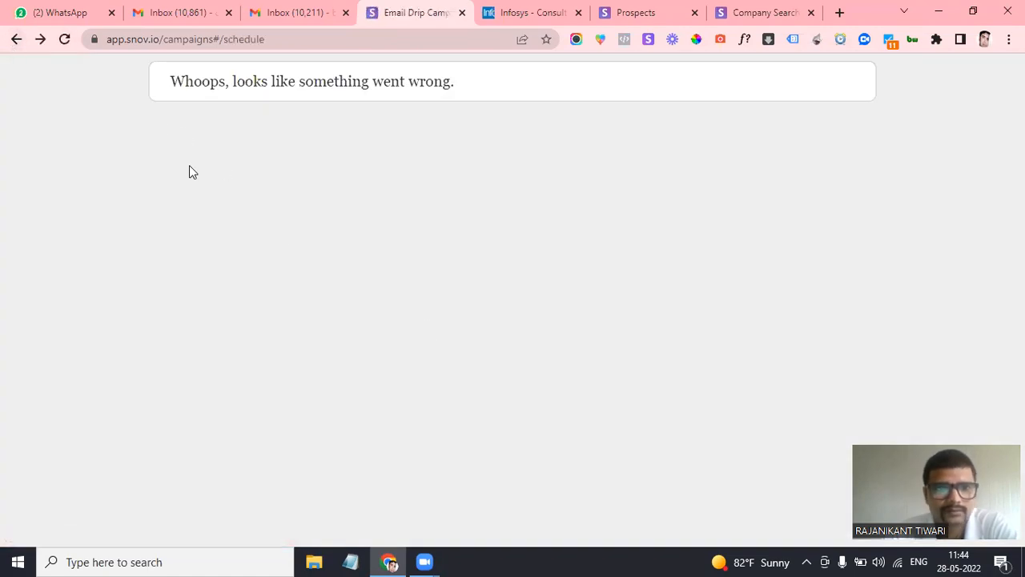
{"action": "left_click", "coordinate": [65, 39]}
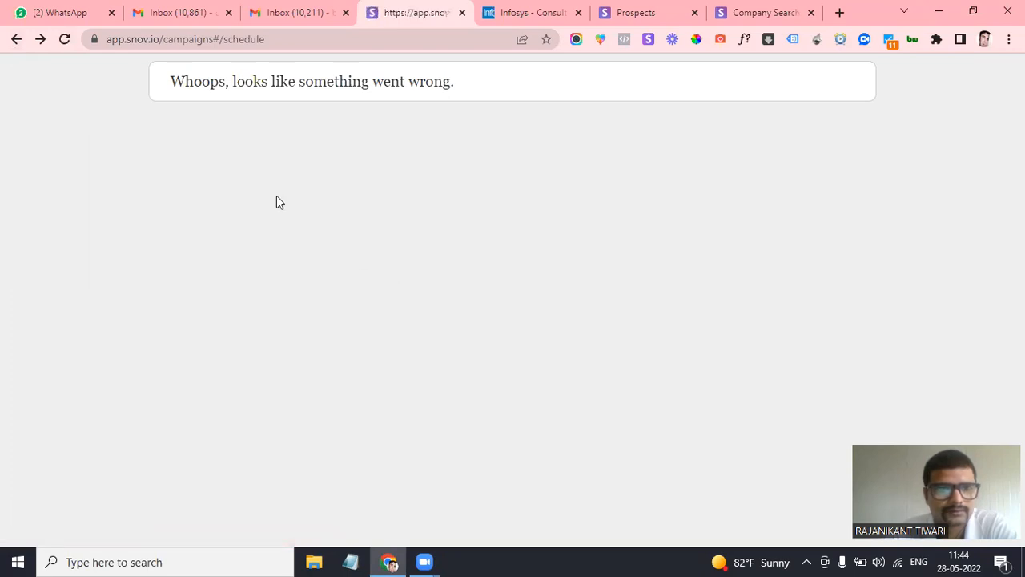
{"action": "left_click_drag", "start_coordinate": [296, 32], "coordinate": [212, 41]}
{"action": "key", "text": "BackSpace"}
{"action": "key", "text": "Return"}
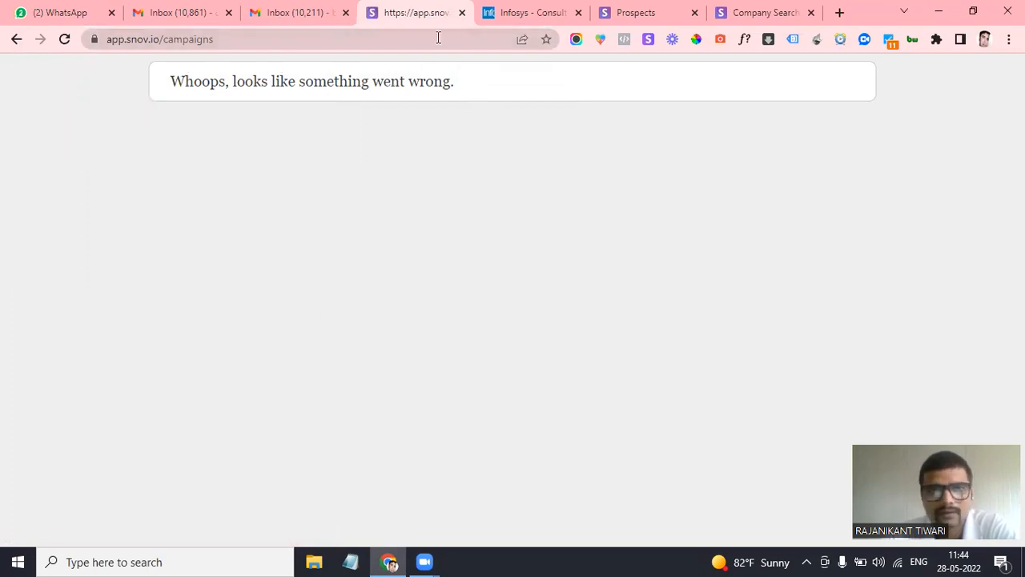
Remove 'campaigns' from the address and load the Snov.io site root
{"action": "left_click", "coordinate": [383, 42]}
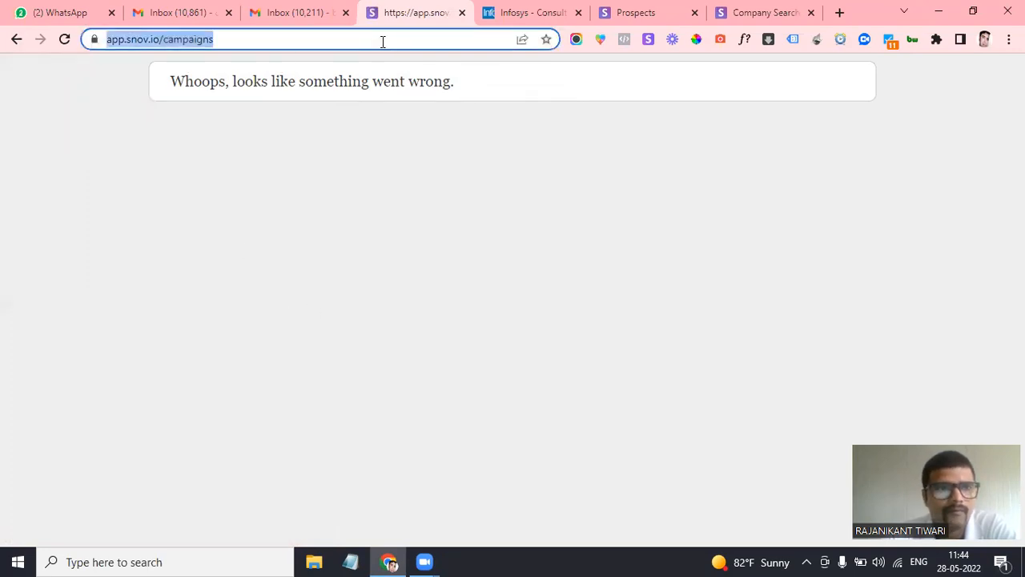
{"action": "left_click", "coordinate": [382, 42]}
{"action": "double_click", "coordinate": [382, 41]}
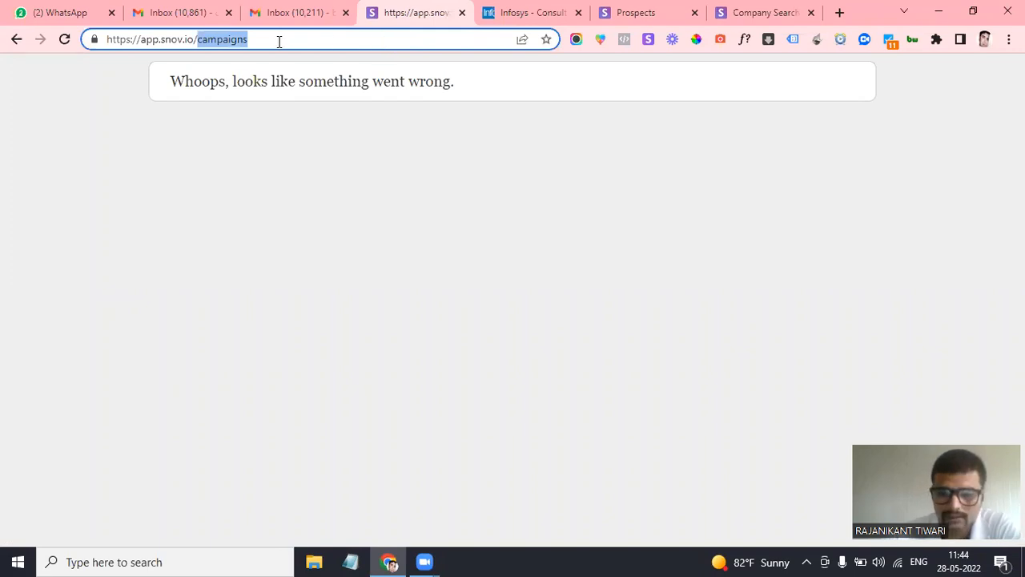
{"action": "key", "text": "BackSpace"}
{"action": "key", "text": "Return"}
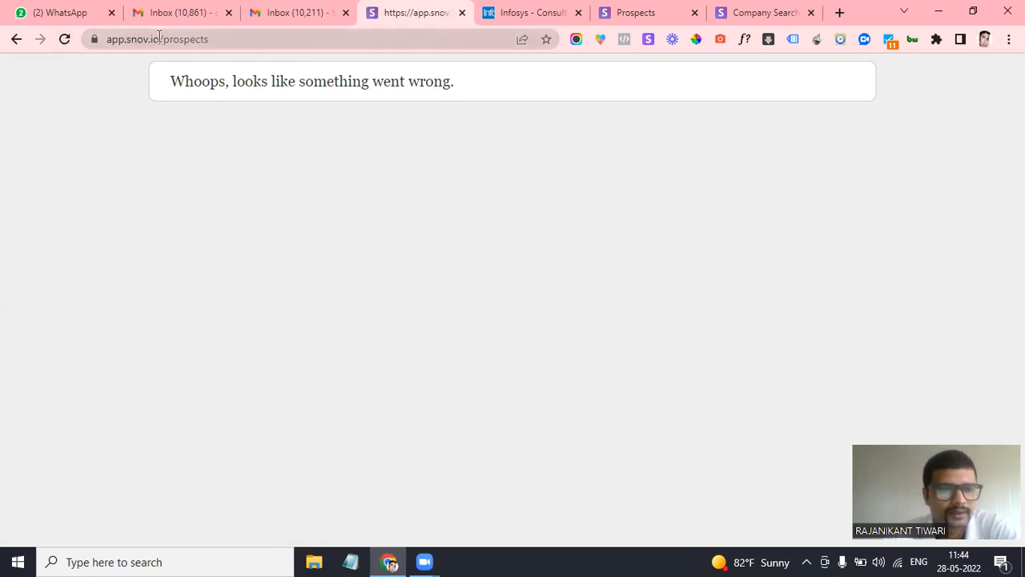
From the New Prospects List tab, start a new drip campaign from the sidebar flyout
{"action": "left_click", "coordinate": [620, 12]}
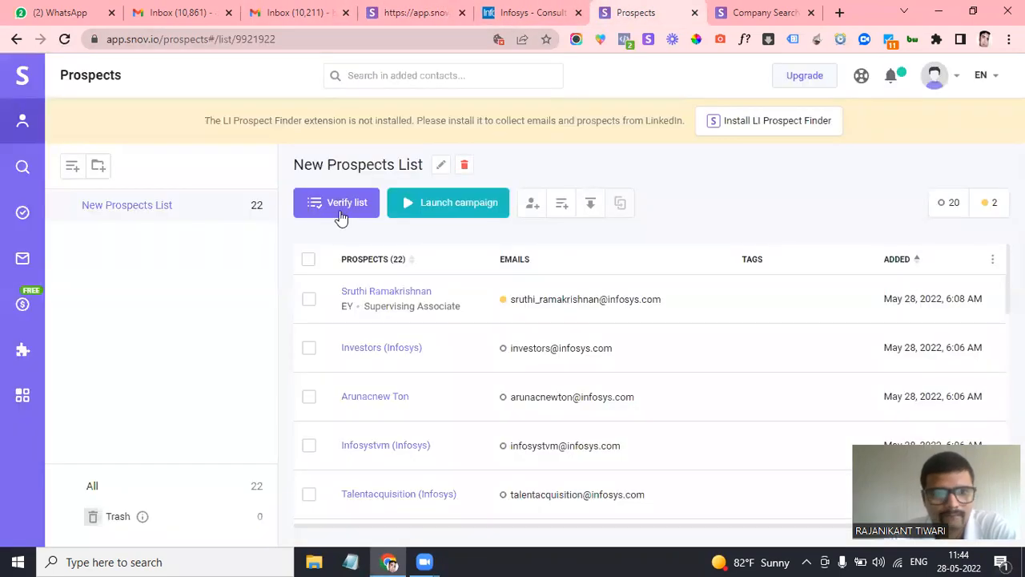
{"action": "mouse_move", "coordinate": [16, 253]}
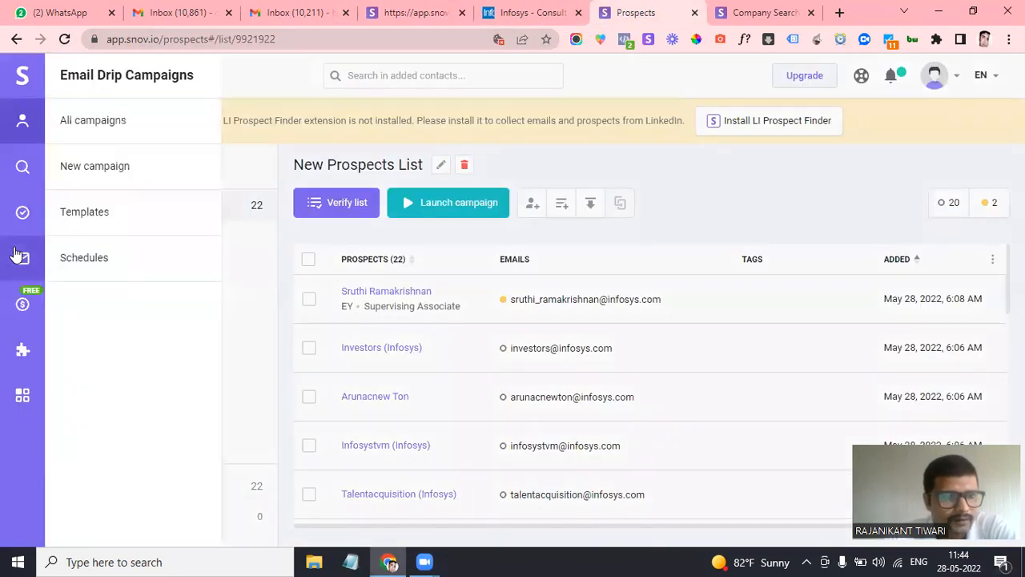
{"action": "left_click", "coordinate": [97, 166]}
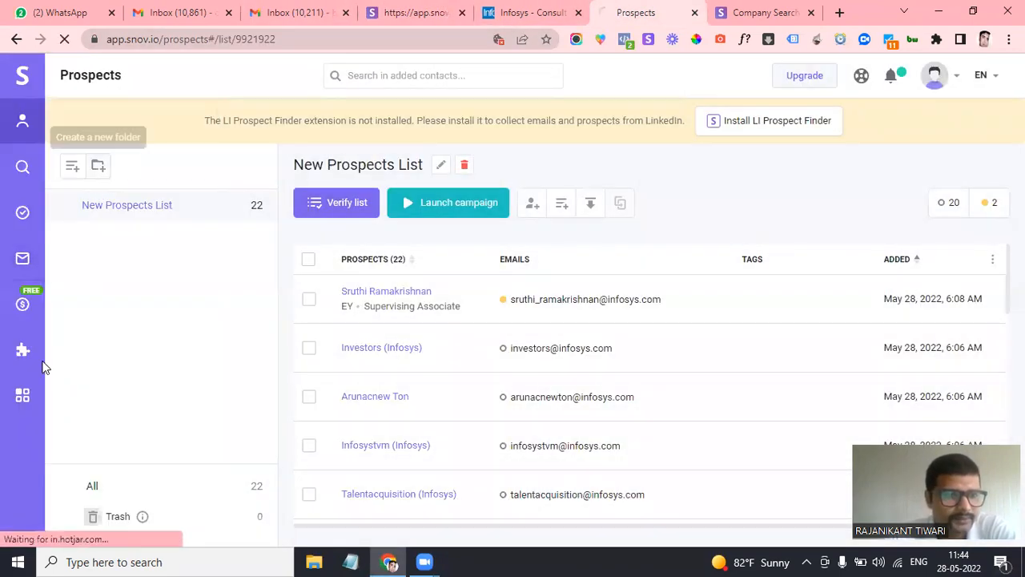
Reload the failing new-campaign page, then switch to the Company Search tab
{"action": "mouse_move", "coordinate": [22, 352]}
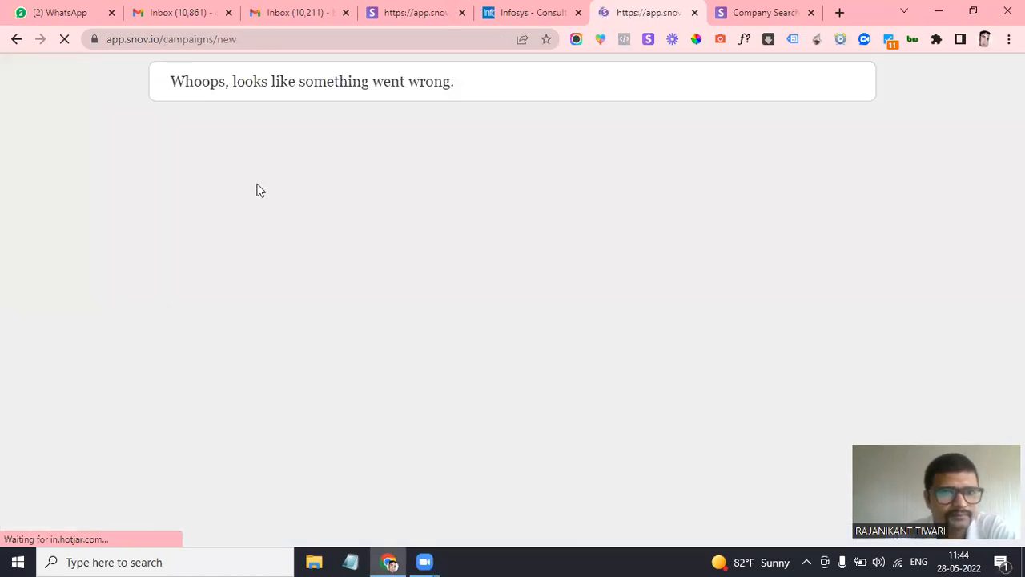
{"action": "left_click", "coordinate": [66, 39]}
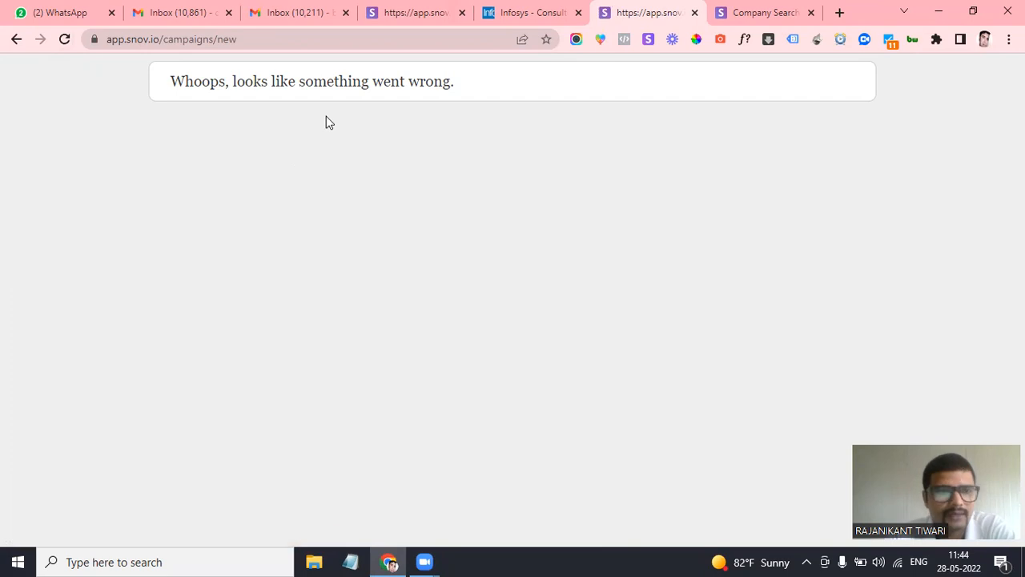
{"action": "left_click", "coordinate": [759, 10]}
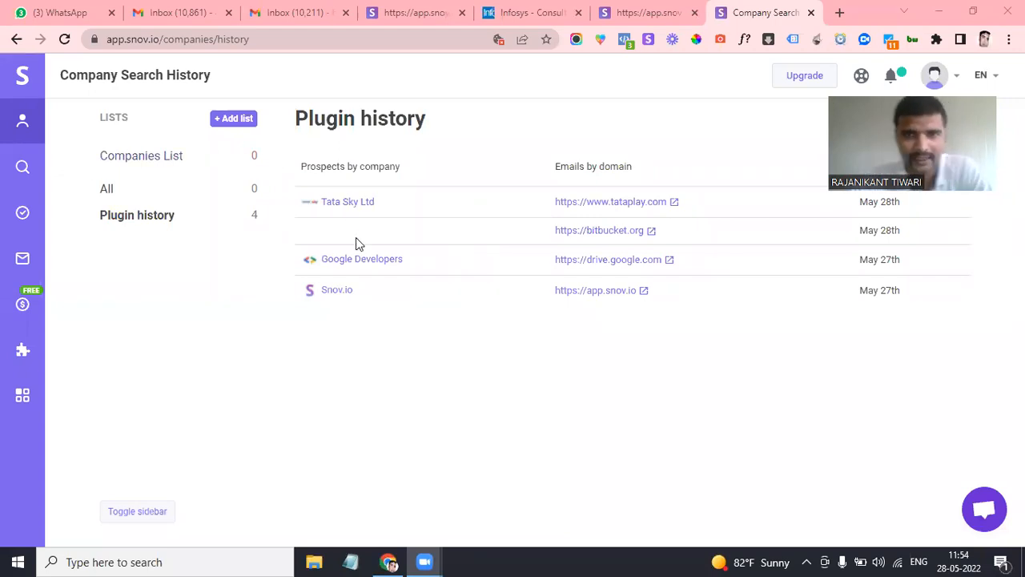
Reload the page and open All campaigns from the Email Drip Campaigns sidebar flyout
{"action": "left_click", "coordinate": [65, 40]}
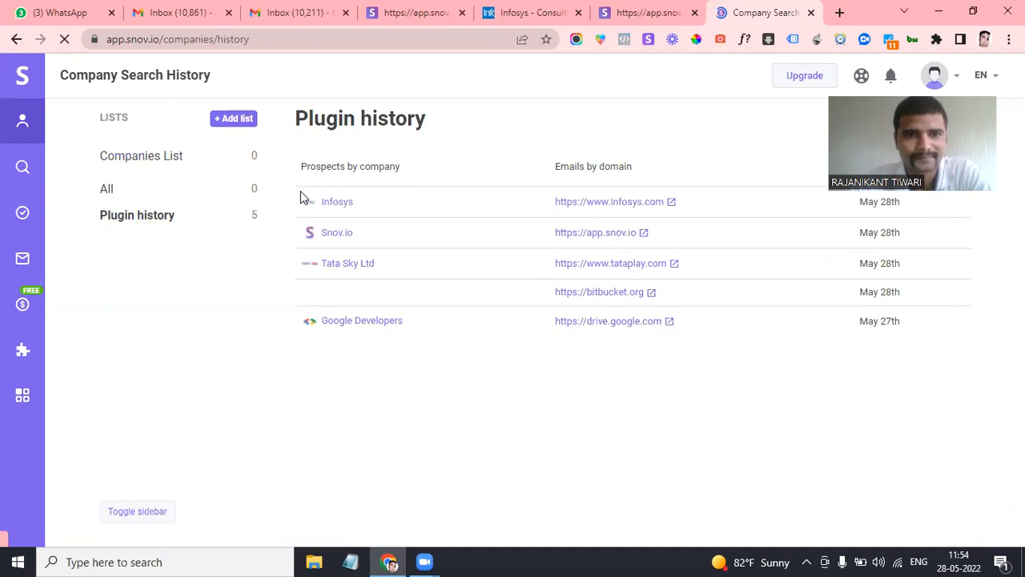
{"action": "mouse_move", "coordinate": [23, 216]}
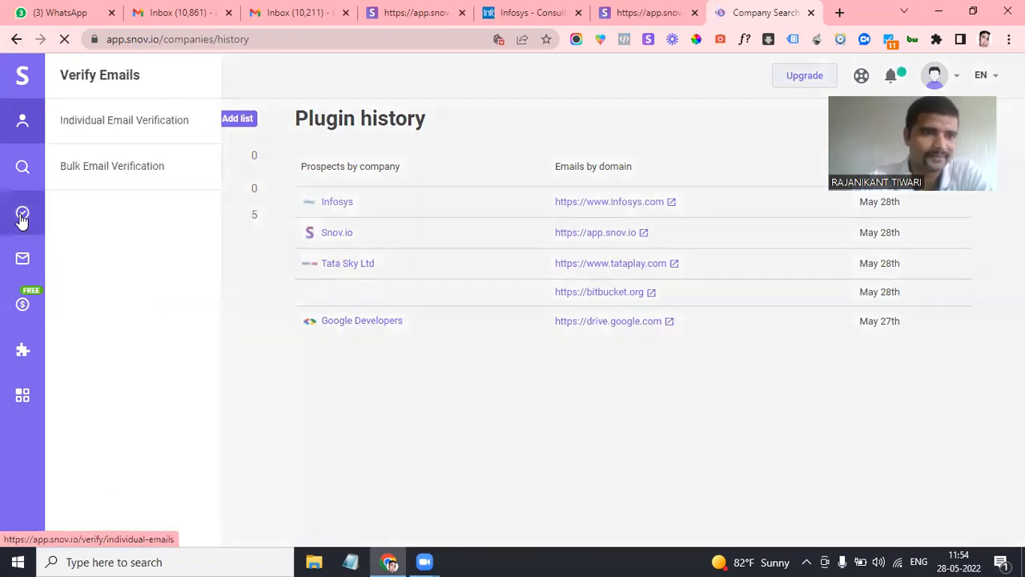
{"action": "mouse_move", "coordinate": [24, 263]}
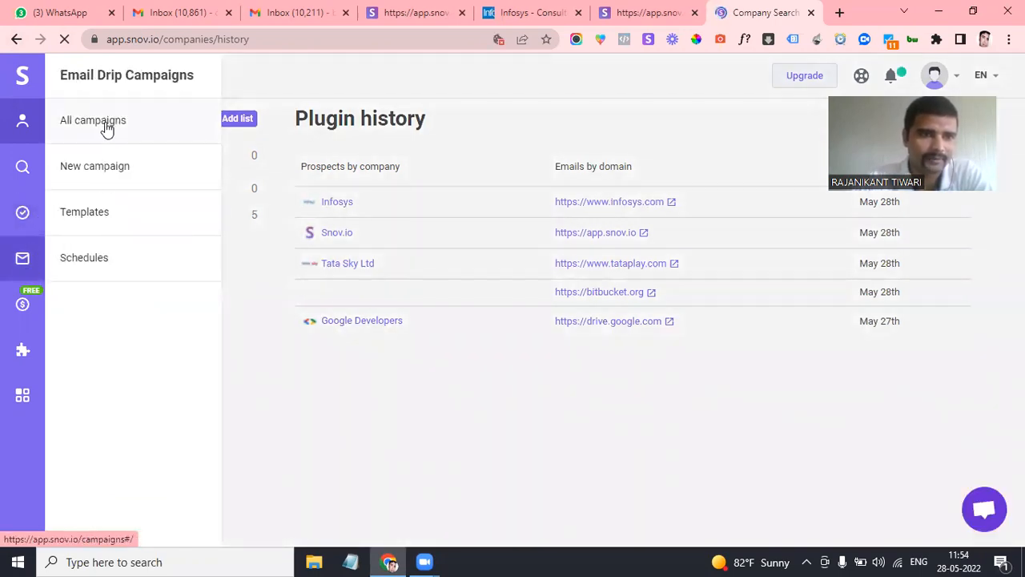
{"action": "mouse_move", "coordinate": [23, 353]}
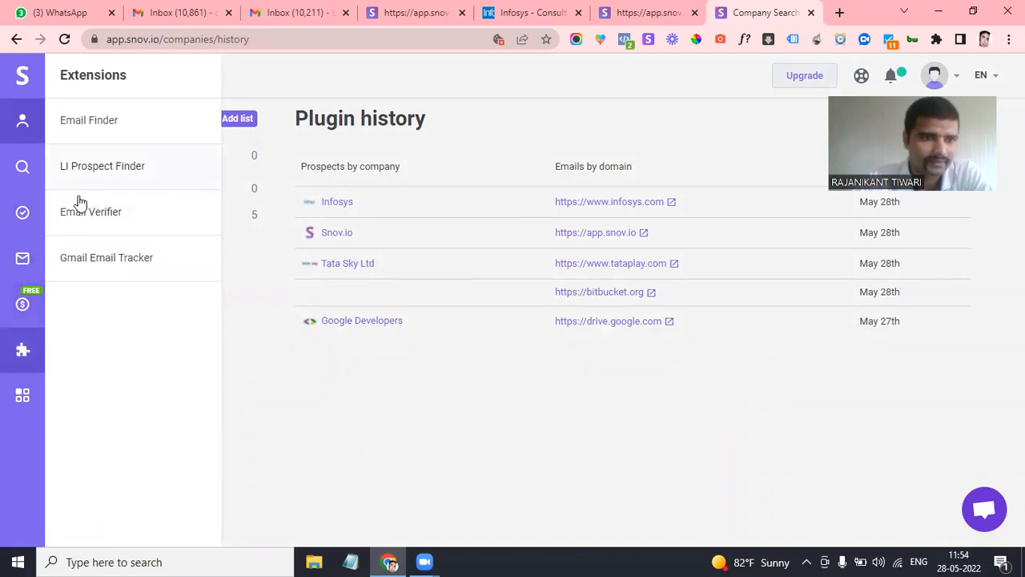
{"action": "mouse_move", "coordinate": [29, 393]}
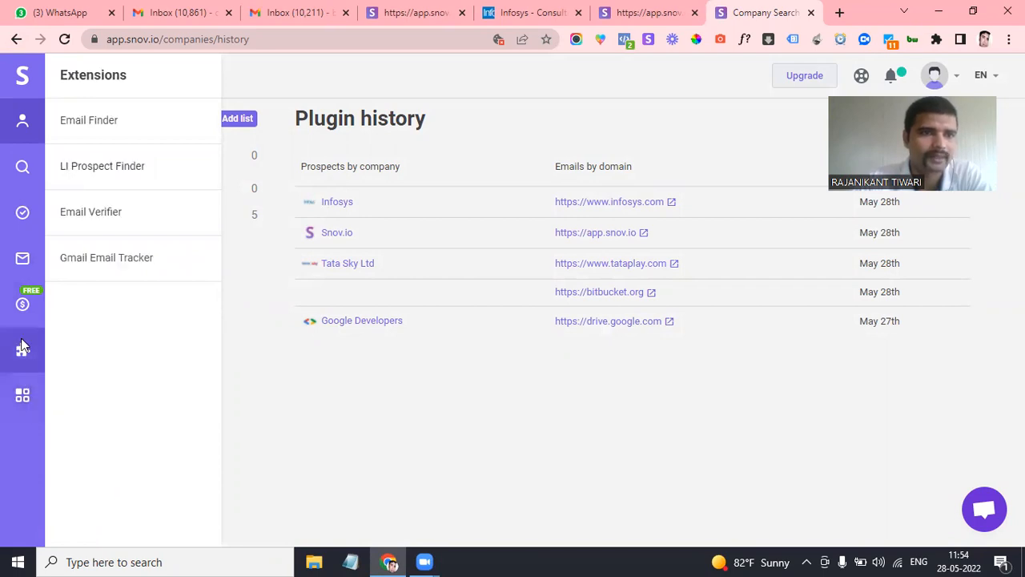
{"action": "mouse_move", "coordinate": [23, 126]}
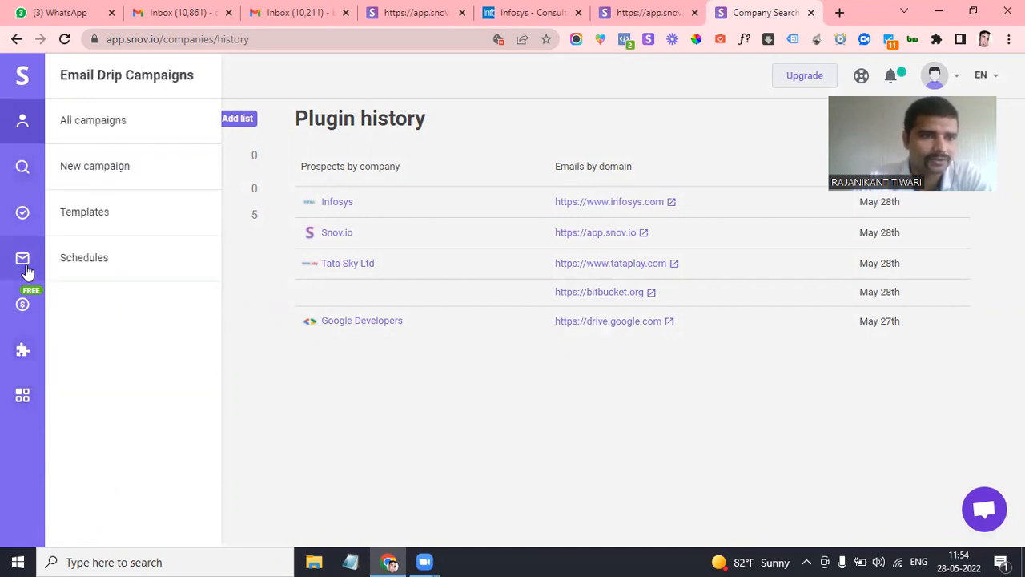
{"action": "left_click", "coordinate": [89, 138]}
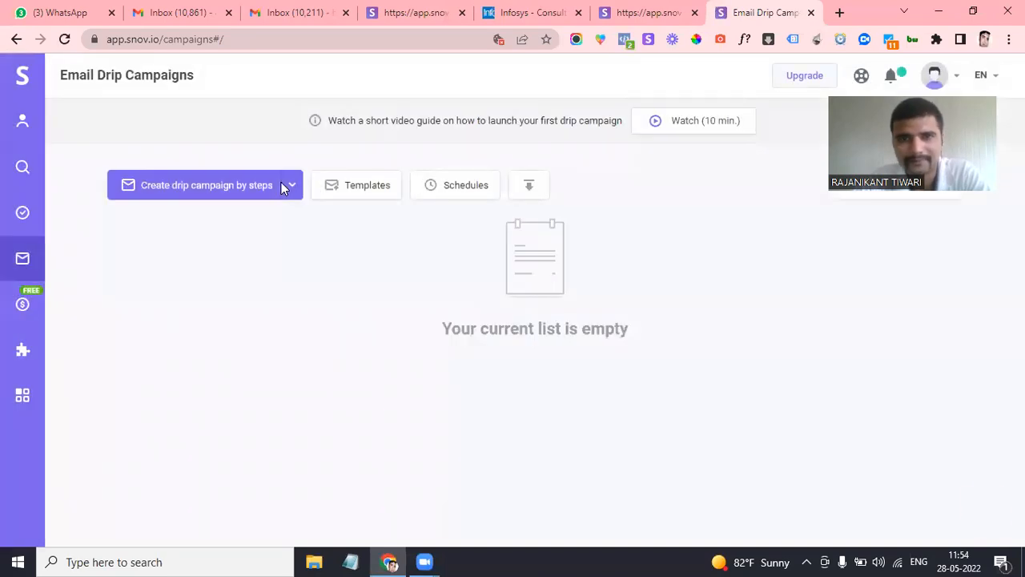
Create a drip campaign by steps with one Email element connected to the start, and open it
{"action": "left_click", "coordinate": [166, 192]}
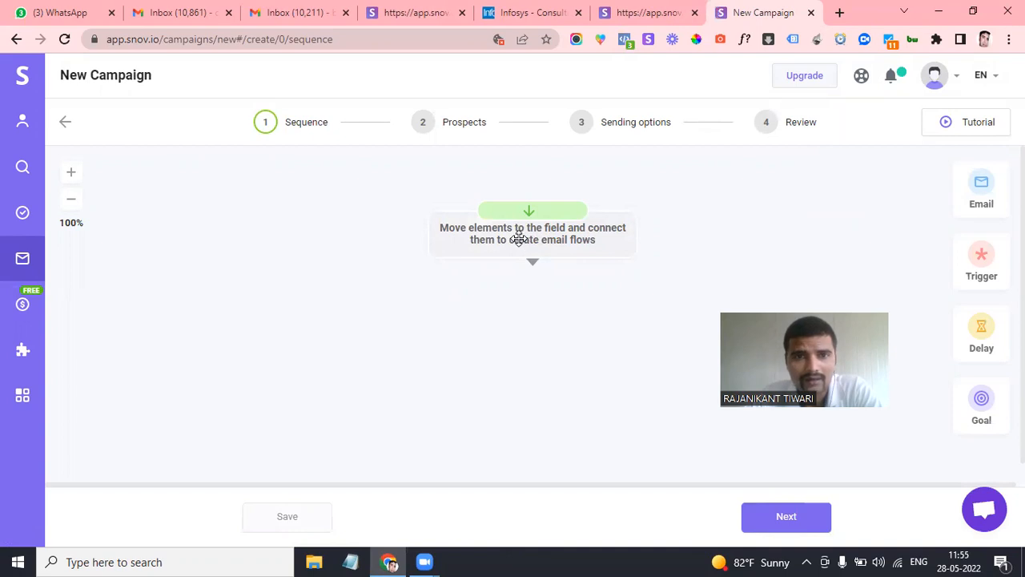
{"action": "mouse_move", "coordinate": [984, 190]}
{"action": "left_mouse_down"}
{"action": "mouse_move", "coordinate": [565, 331]}
{"action": "mouse_move", "coordinate": [520, 297]}
{"action": "mouse_move", "coordinate": [529, 359]}
{"action": "left_mouse_up"}
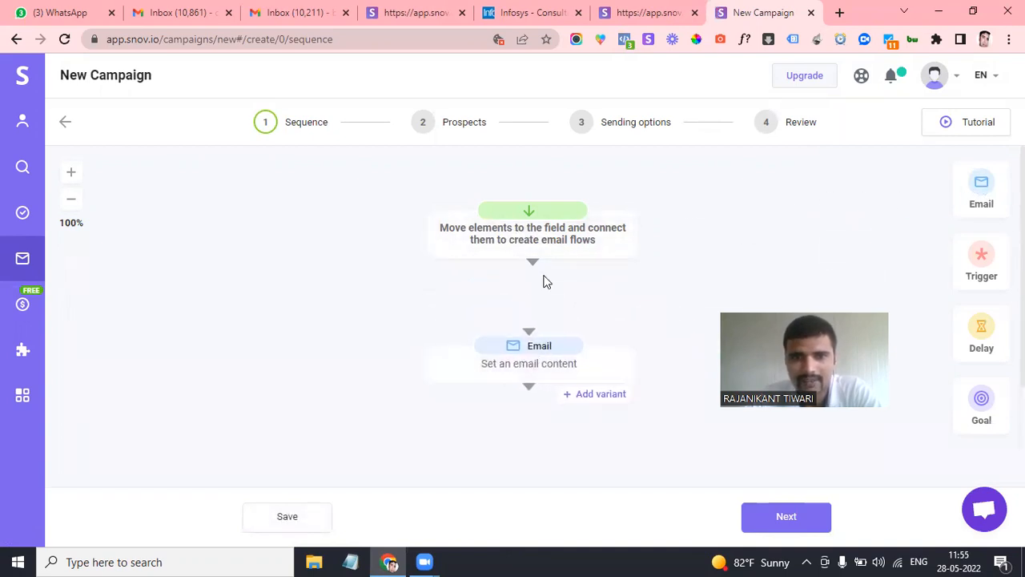
{"action": "left_click_drag", "start_coordinate": [532, 269], "coordinate": [533, 337]}
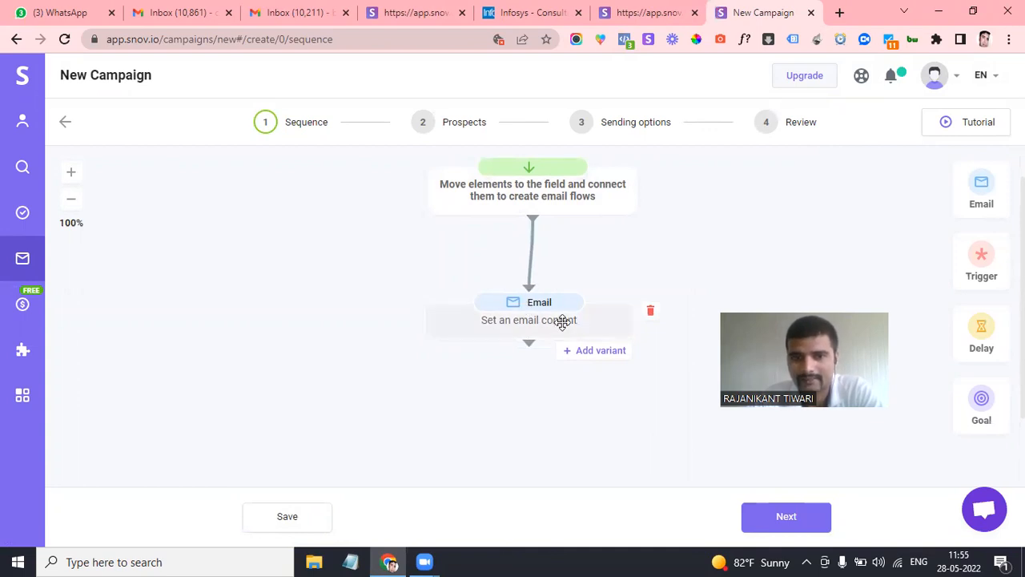
{"action": "left_click", "coordinate": [523, 312]}
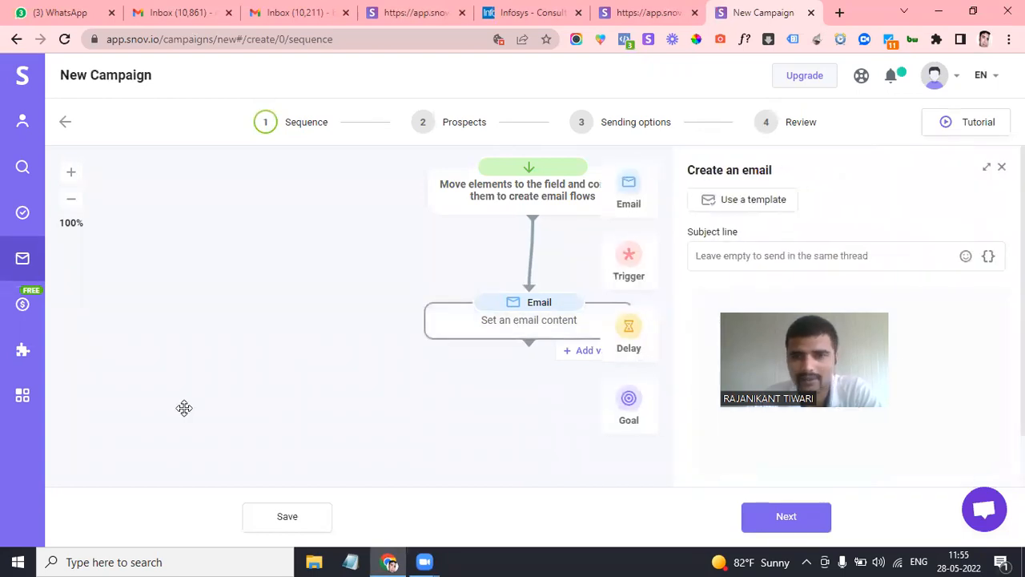
Fill the email from Snovio Templates > Marketing > Blogger outreach 1
{"action": "left_click", "coordinate": [764, 205]}
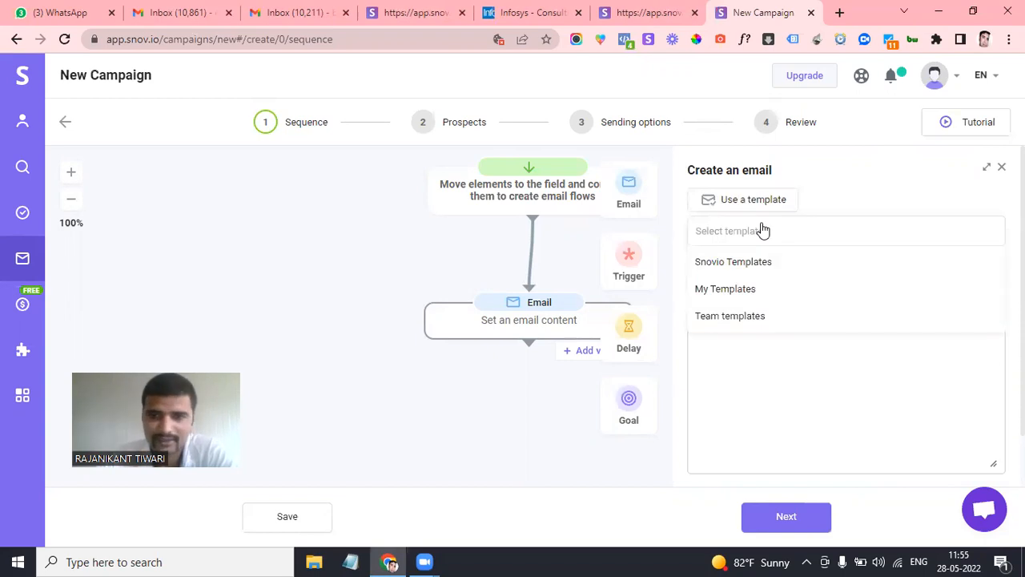
{"action": "left_click", "coordinate": [745, 291]}
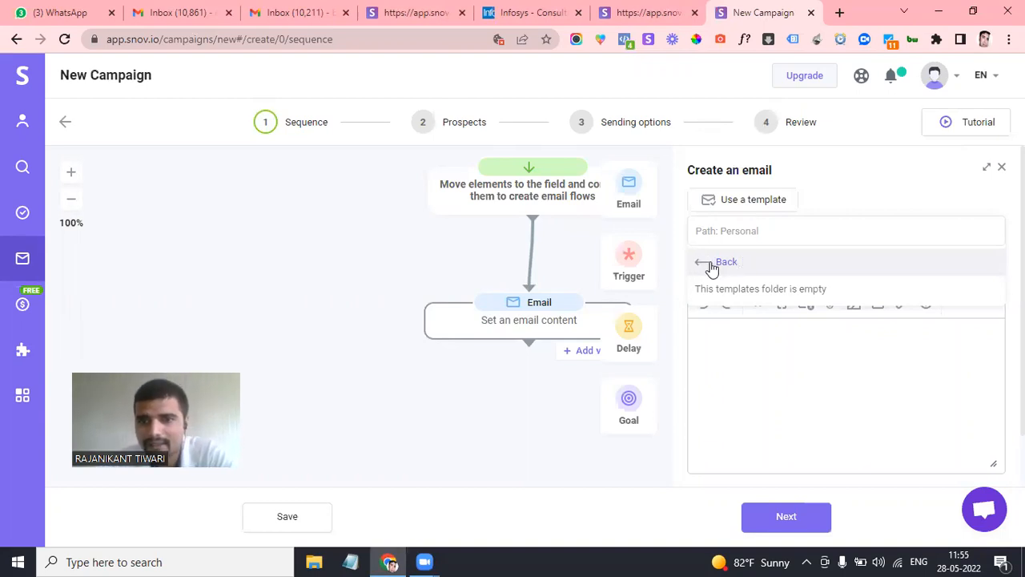
{"action": "left_click", "coordinate": [713, 264]}
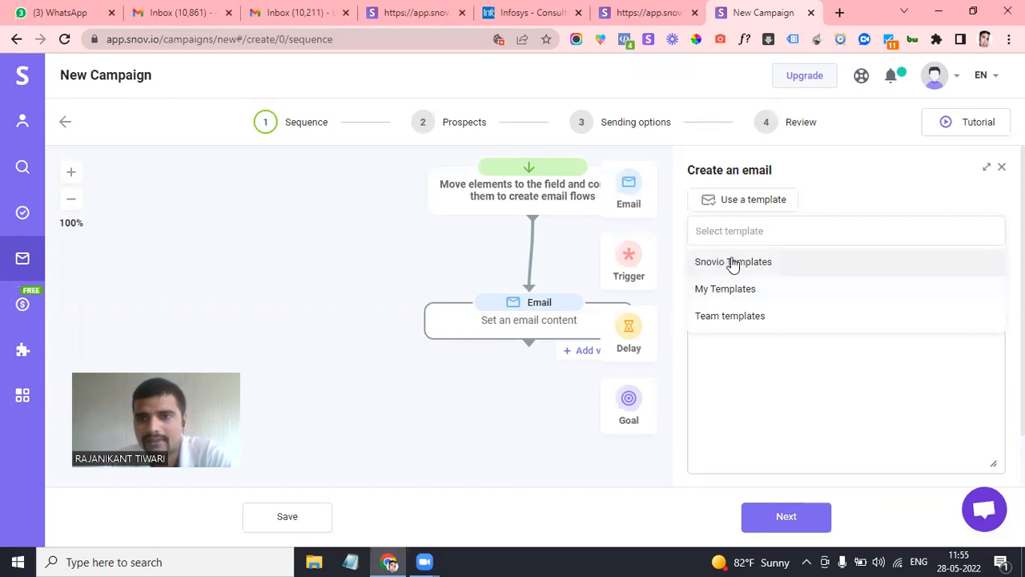
{"action": "left_click", "coordinate": [732, 266]}
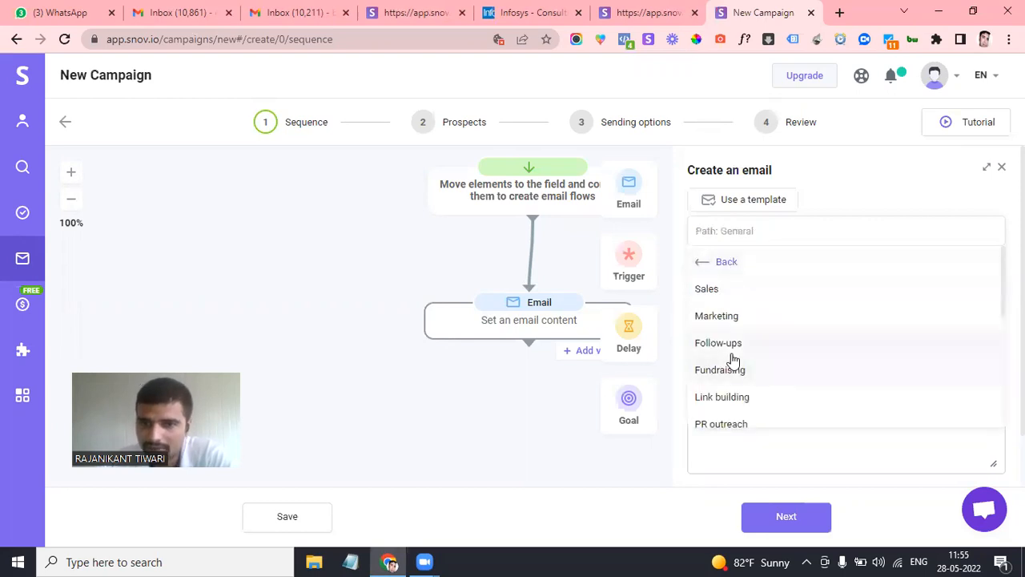
{"action": "scroll", "coordinate": [729, 337], "scroll_direction": "down", "scroll_amount": 1}
{"action": "left_click", "coordinate": [719, 294]}
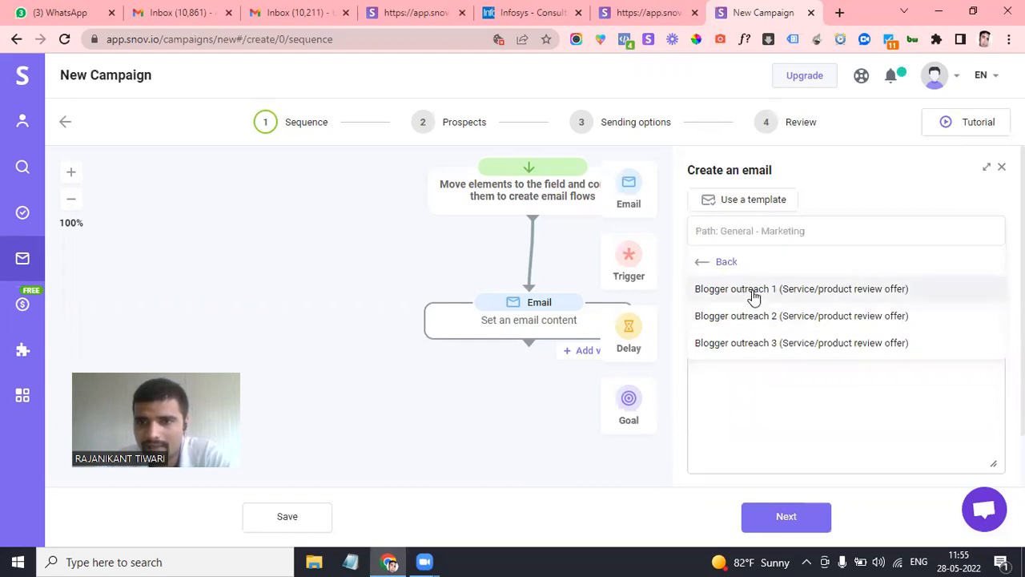
{"action": "left_click", "coordinate": [753, 294]}
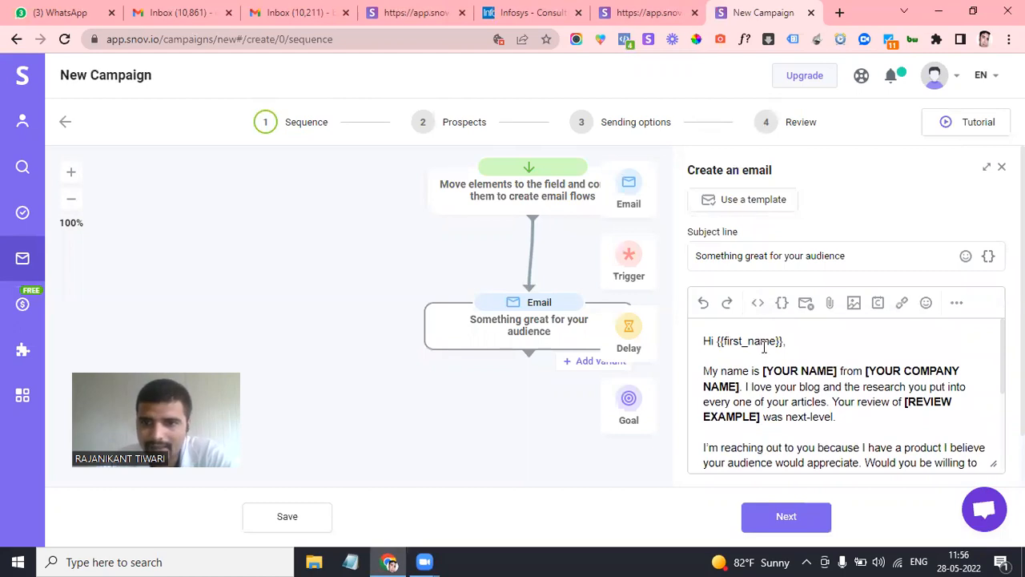
Review the email body, including the {{first_name}} greeting placeholder
{"action": "scroll", "coordinate": [812, 435], "scroll_direction": "down", "scroll_amount": 5}
{"action": "scroll", "coordinate": [812, 435], "scroll_direction": "up", "scroll_amount": 5}
{"action": "scroll", "coordinate": [813, 440], "scroll_direction": "down", "scroll_amount": 1}
{"action": "scroll", "coordinate": [813, 440], "scroll_direction": "up", "scroll_amount": 2}
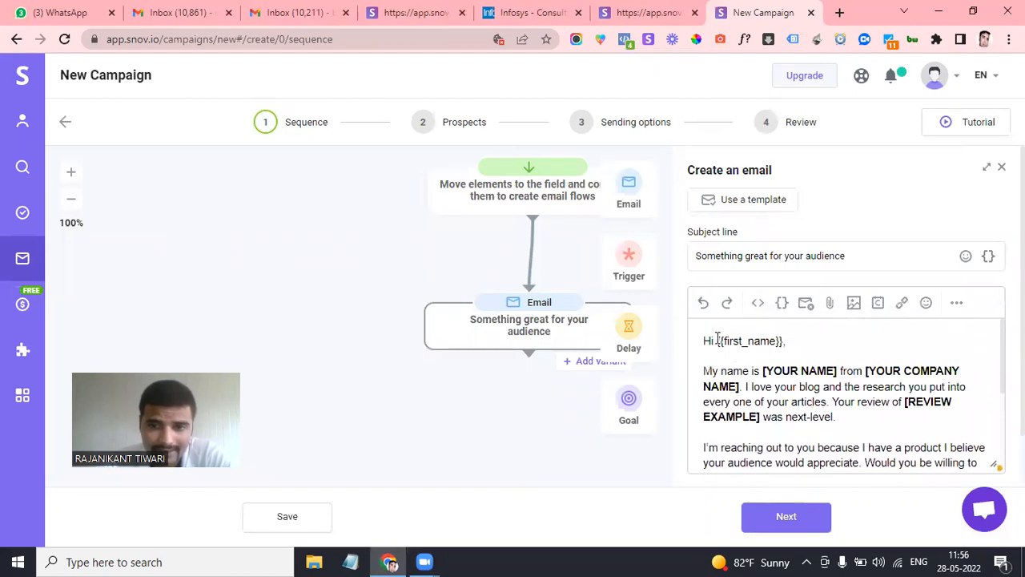
{"action": "left_click_drag", "start_coordinate": [734, 342], "coordinate": [775, 341]}
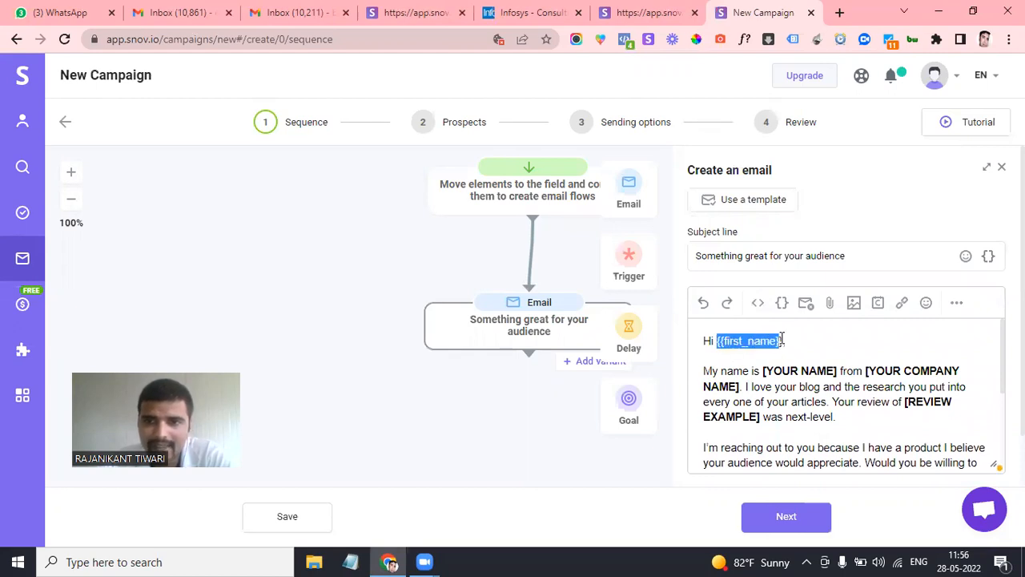
{"action": "left_click", "coordinate": [807, 361]}
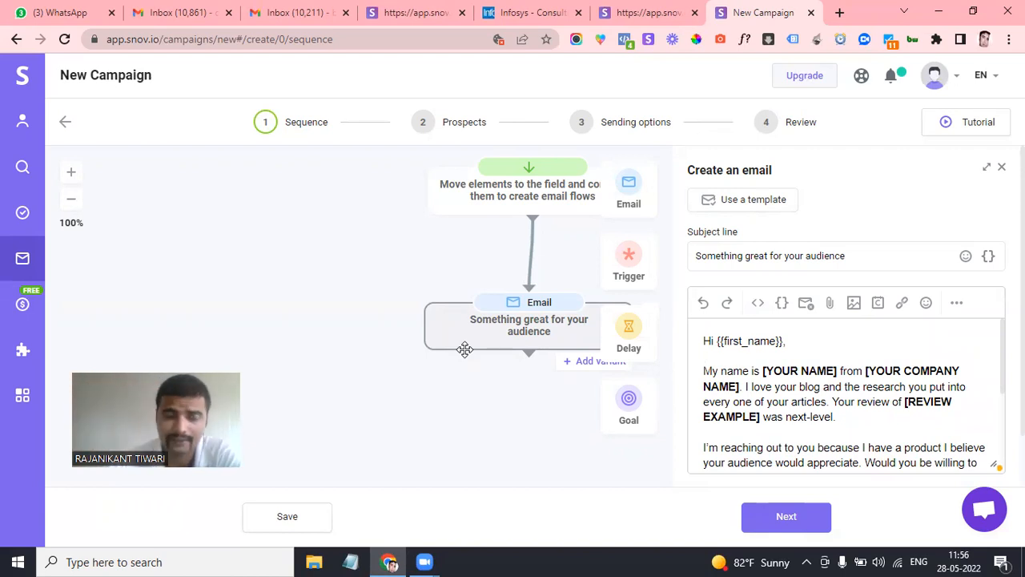
Check the subject line and save the Blogger outreach 1 email step
{"action": "scroll", "coordinate": [826, 391], "scroll_direction": "down", "scroll_amount": 2}
{"action": "scroll", "coordinate": [783, 335], "scroll_direction": "up", "scroll_amount": 2}
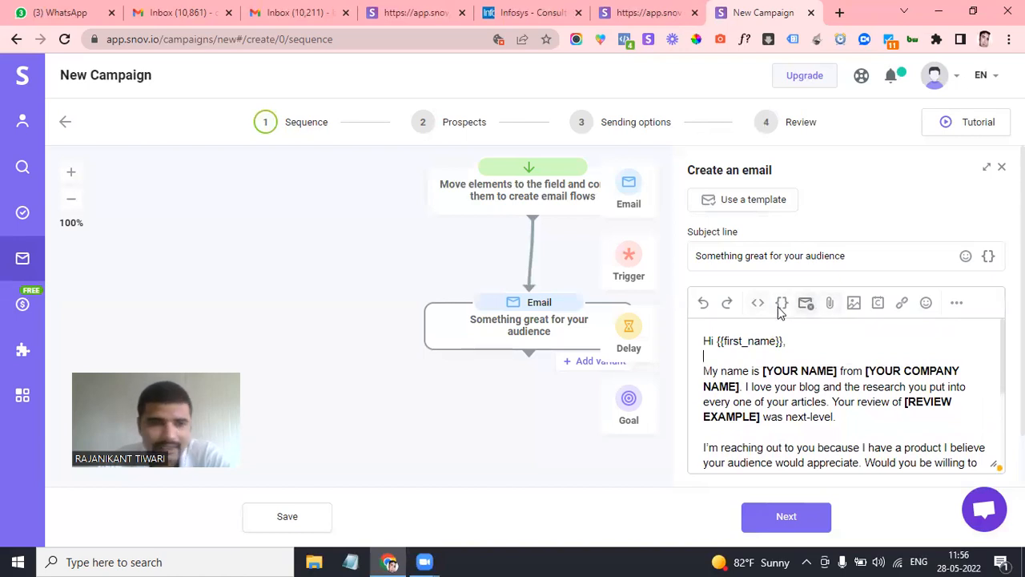
{"action": "scroll", "coordinate": [777, 398], "scroll_direction": "down", "scroll_amount": 2}
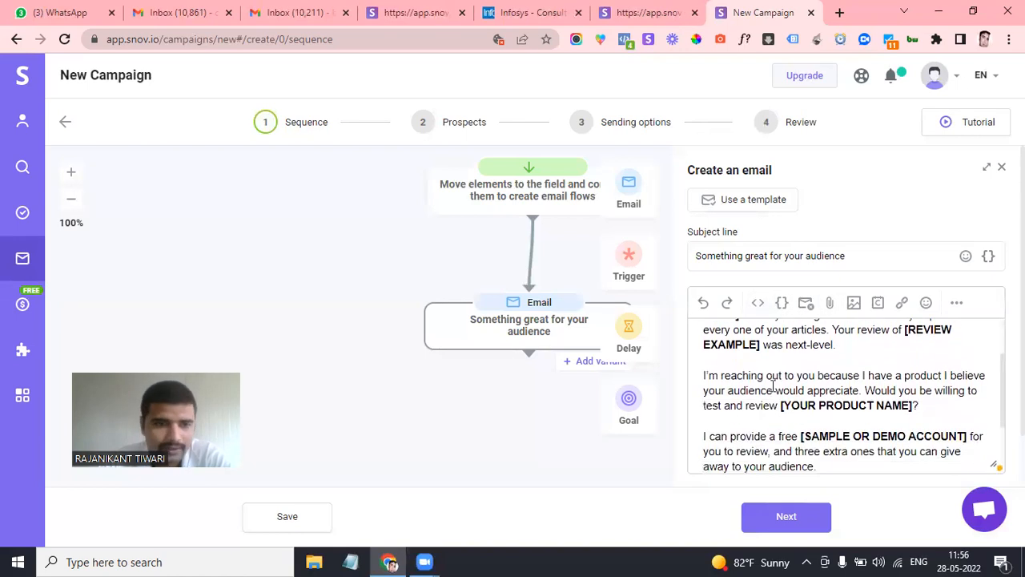
{"action": "scroll", "coordinate": [781, 400], "scroll_direction": "up", "scroll_amount": 2}
{"action": "scroll", "coordinate": [818, 392], "scroll_direction": "down", "scroll_amount": 1}
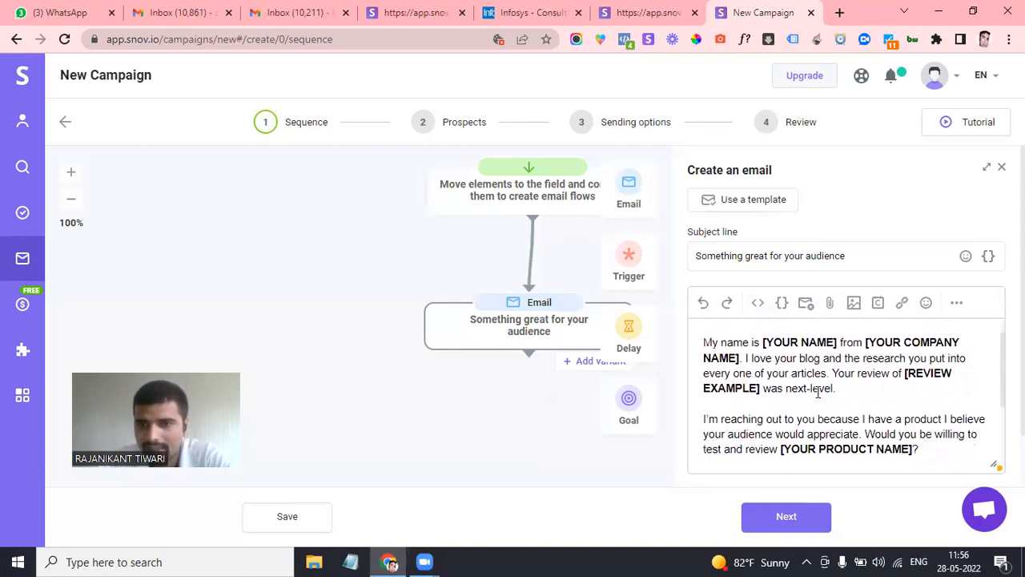
{"action": "scroll", "coordinate": [833, 392], "scroll_direction": "down", "scroll_amount": 5}
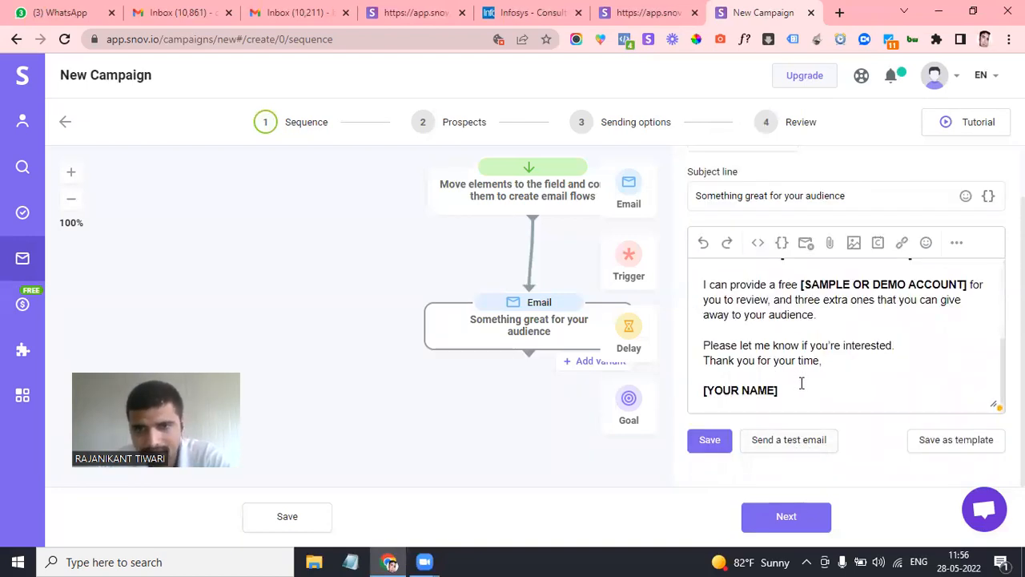
{"action": "scroll", "coordinate": [781, 320], "scroll_direction": "up", "scroll_amount": 5}
{"action": "scroll", "coordinate": [796, 348], "scroll_direction": "down", "scroll_amount": 1}
{"action": "scroll", "coordinate": [796, 348], "scroll_direction": "up", "scroll_amount": 1}
{"action": "left_click_drag", "start_coordinate": [854, 190], "coordinate": [736, 195]}
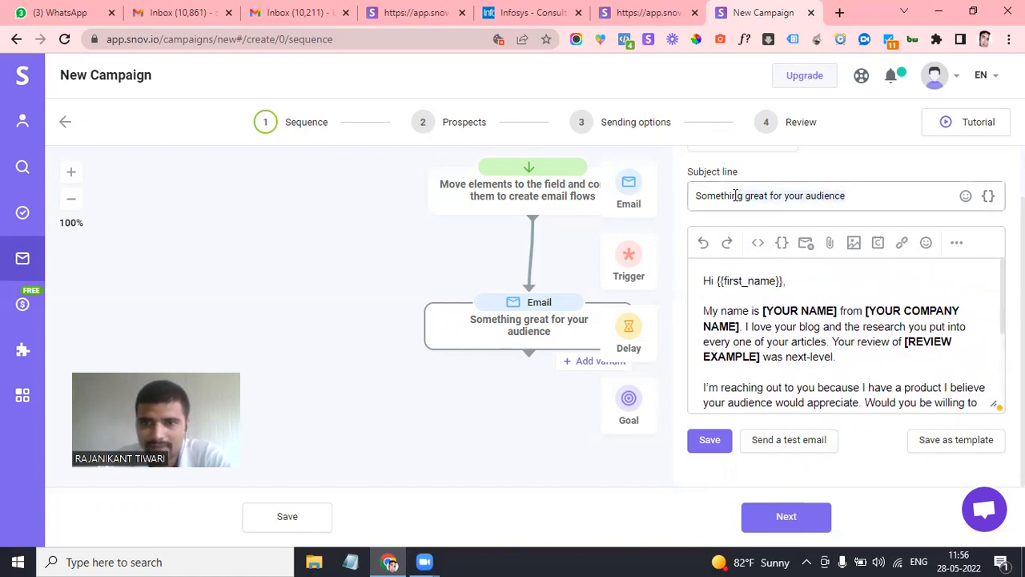
{"action": "left_click", "coordinate": [733, 195]}
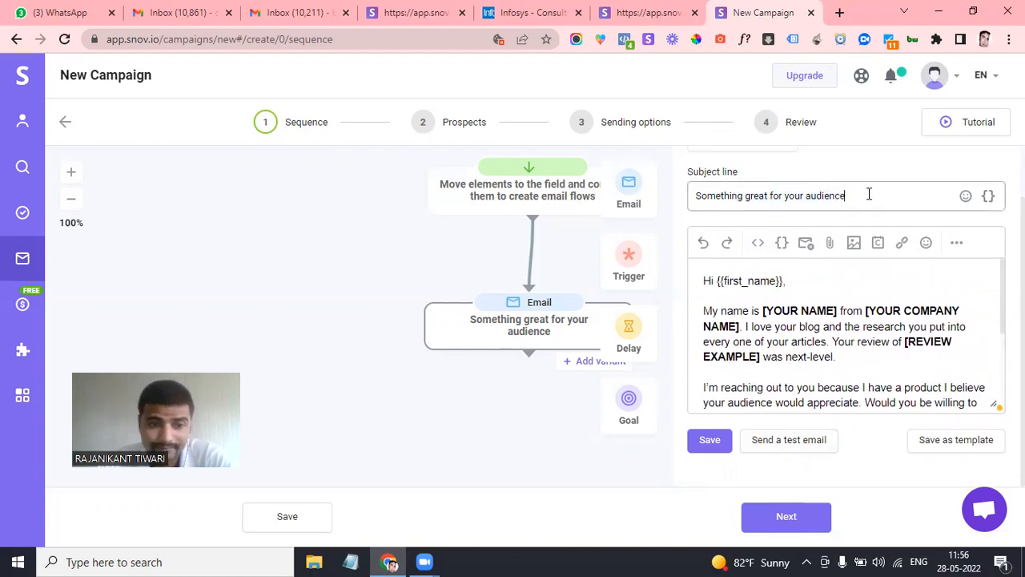
{"action": "left_click", "coordinate": [712, 443]}
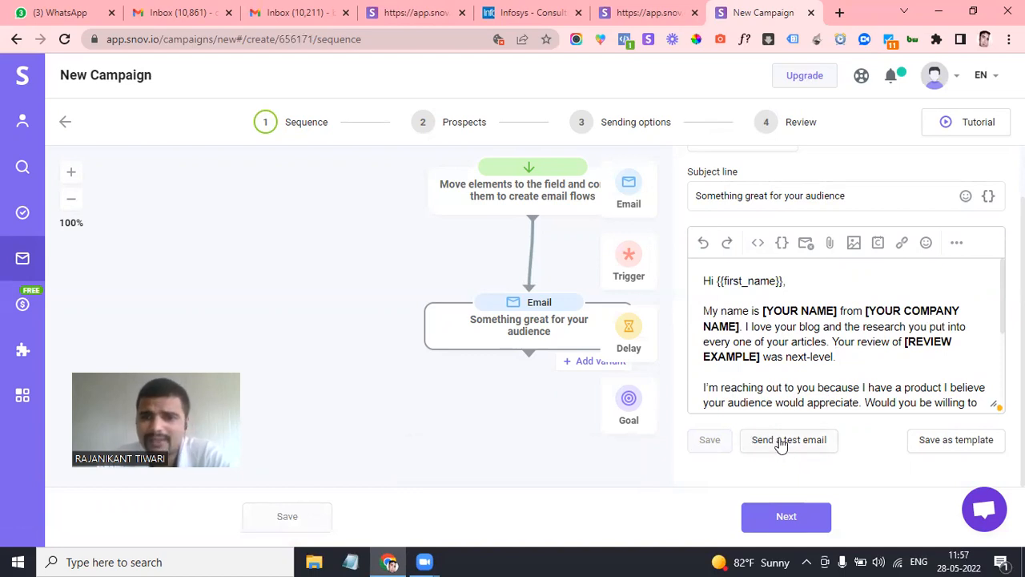
Send a test of the campaign email to the user's own Gmail address
{"action": "left_click", "coordinate": [781, 442]}
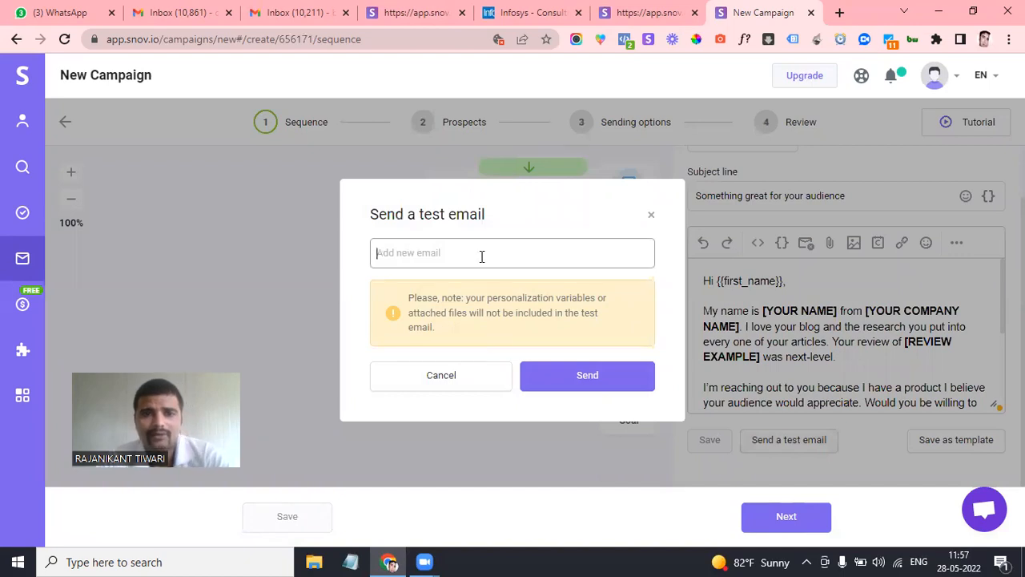
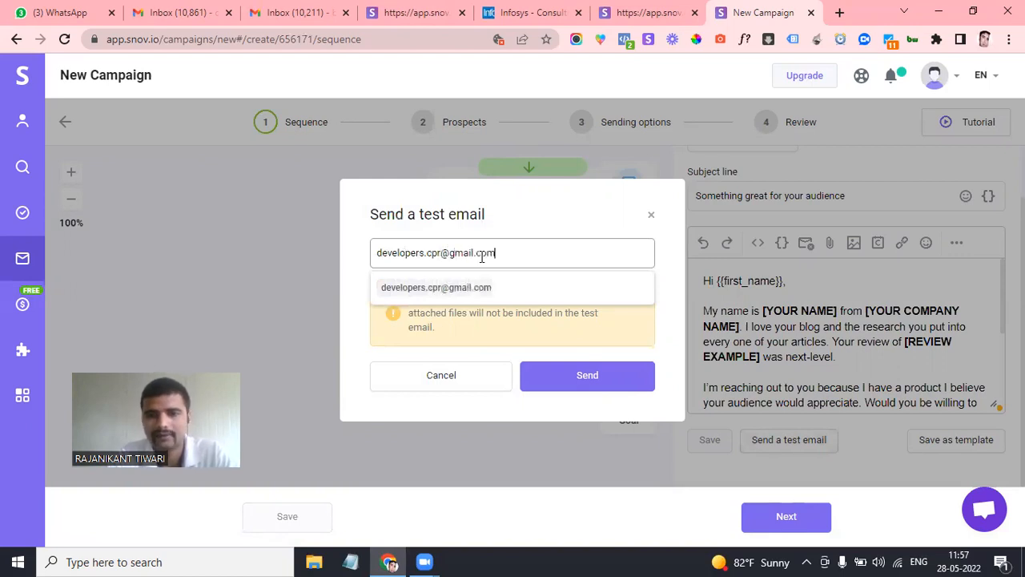
{"action": "left_click", "coordinate": [469, 288]}
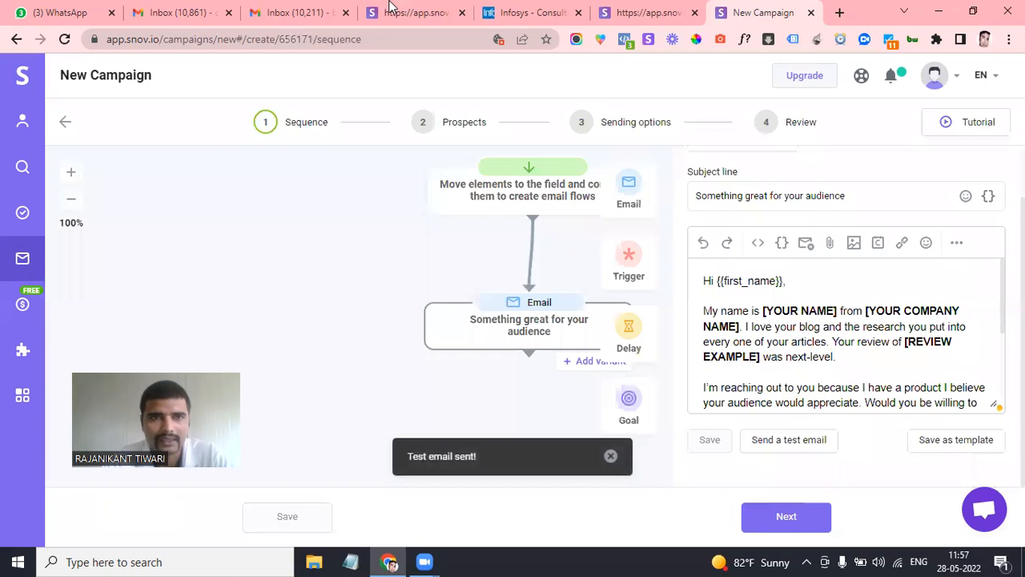
{"action": "left_click", "coordinate": [294, 9]}
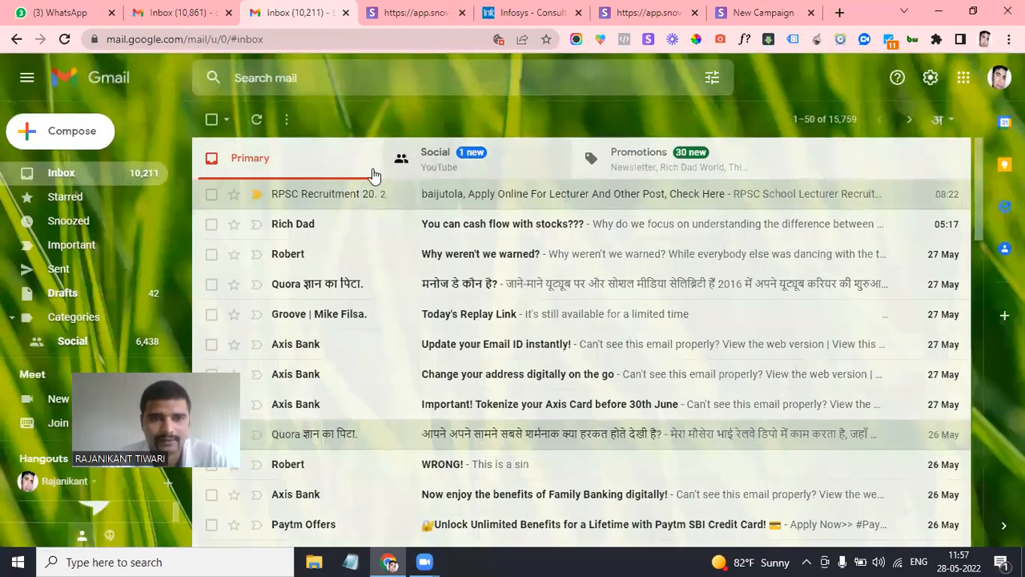
In Gmail, refresh the inbox, check Social and Primary, then open the Spam folder
{"action": "left_click", "coordinate": [182, 8]}
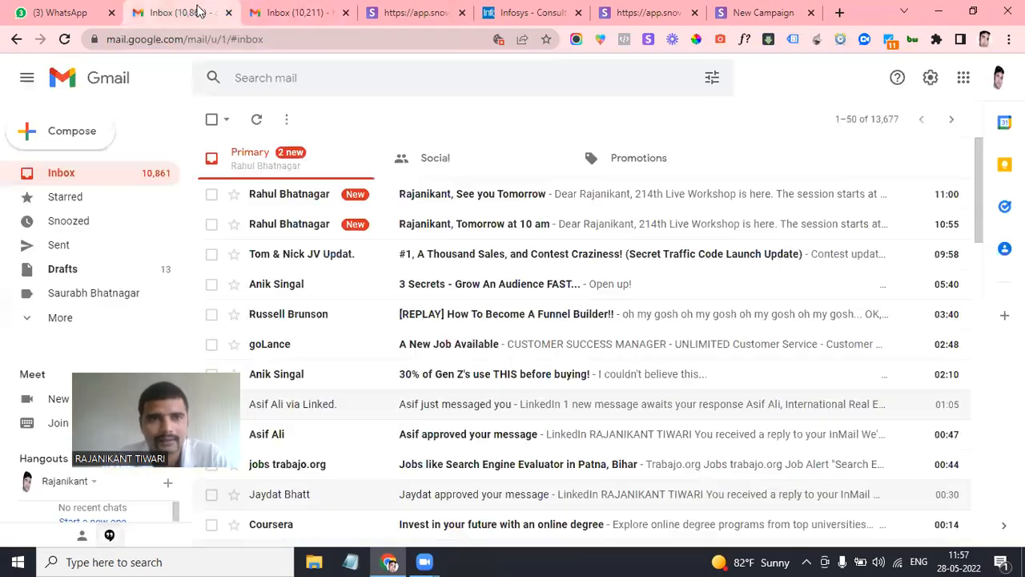
{"action": "left_click", "coordinate": [258, 118]}
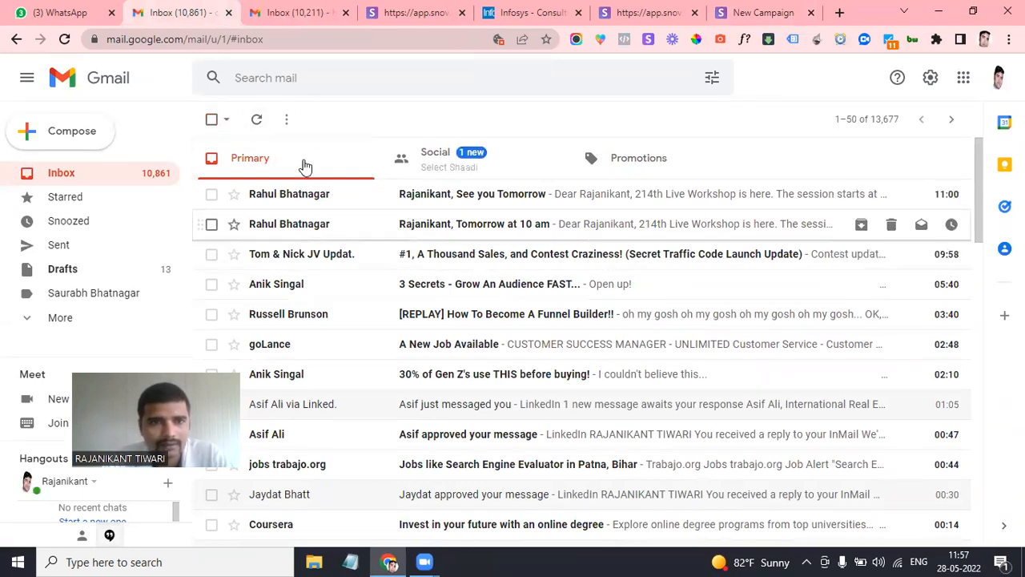
{"action": "left_click", "coordinate": [257, 119]}
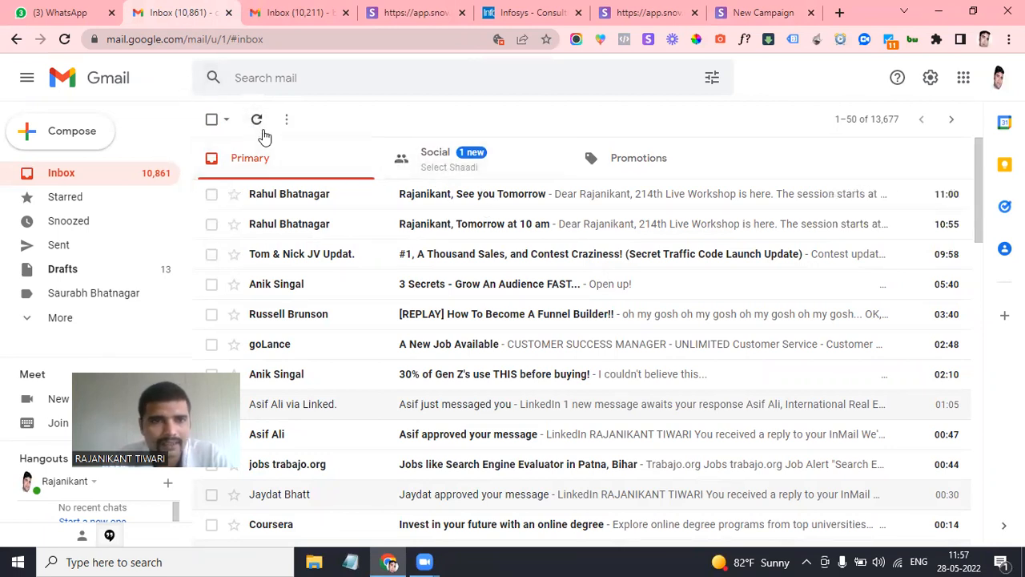
{"action": "left_click", "coordinate": [458, 154]}
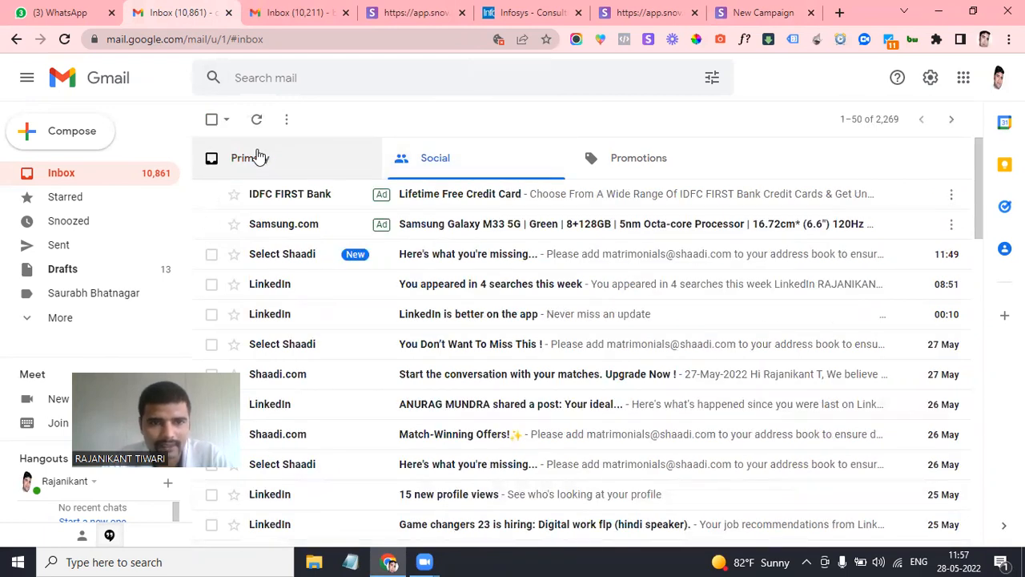
{"action": "left_click", "coordinate": [255, 156]}
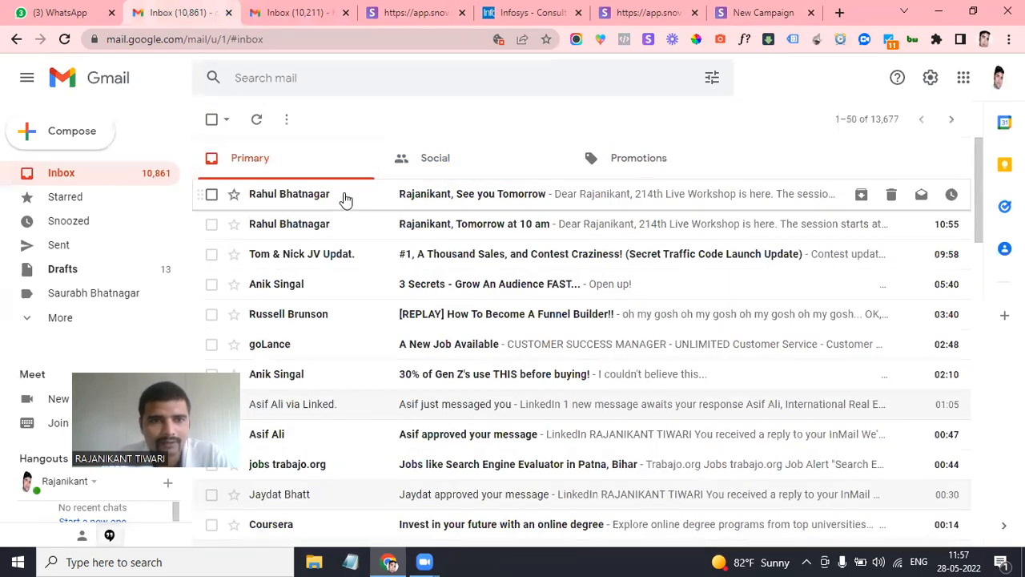
{"action": "scroll", "coordinate": [336, 302], "scroll_direction": "down", "scroll_amount": 1}
{"action": "scroll", "coordinate": [337, 304], "scroll_direction": "up", "scroll_amount": 1}
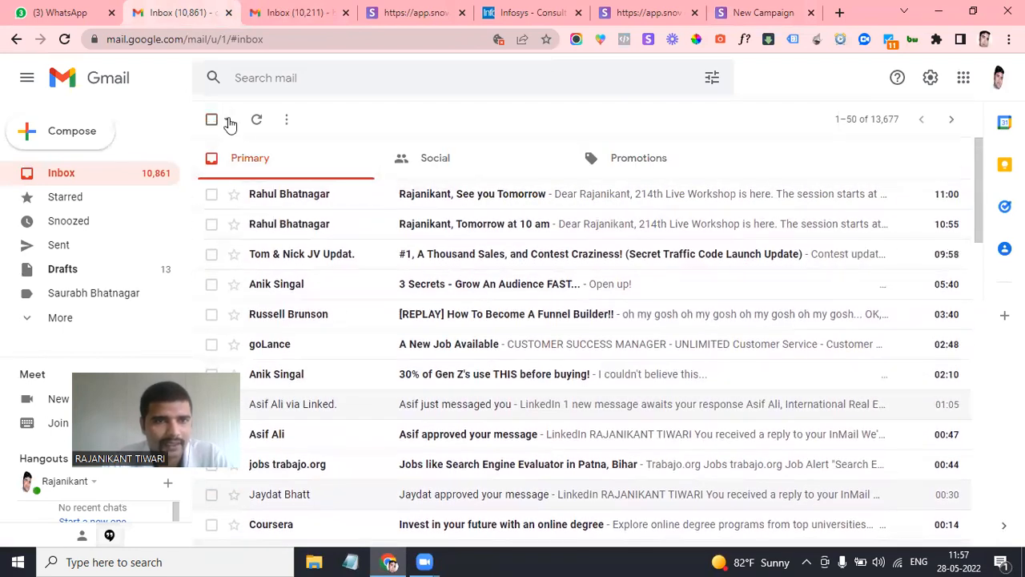
{"action": "left_click", "coordinate": [58, 318]}
{"action": "scroll", "coordinate": [36, 308], "scroll_direction": "down", "scroll_amount": 3}
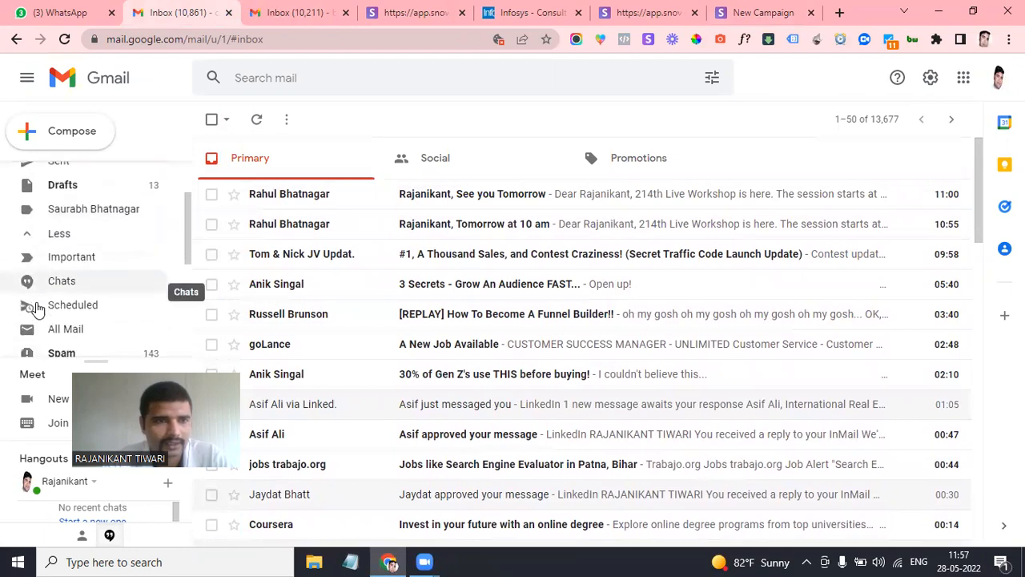
{"action": "left_click", "coordinate": [253, 289]}
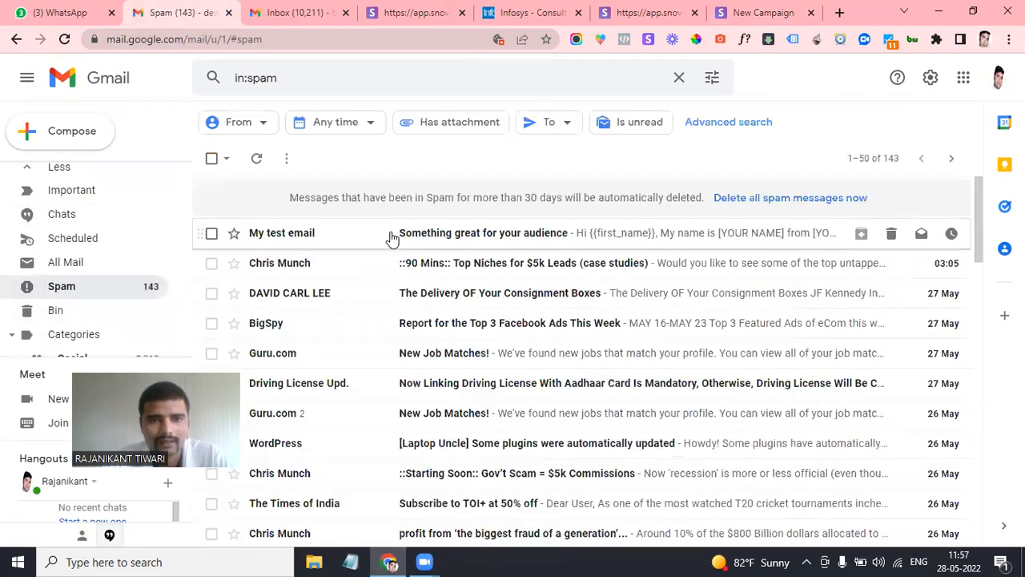
Open the 'Something great for your audience' test email and view its sender details
{"action": "left_click", "coordinate": [471, 245]}
{"action": "scroll", "coordinate": [484, 361], "scroll_direction": "down", "scroll_amount": 1}
{"action": "scroll", "coordinate": [484, 360], "scroll_direction": "up", "scroll_amount": 1}
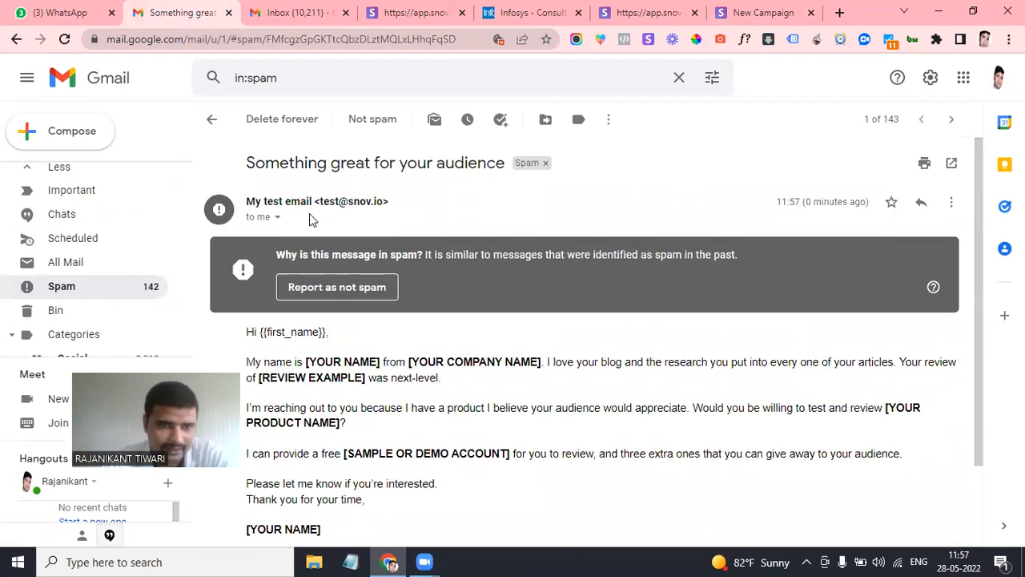
{"action": "scroll", "coordinate": [361, 305], "scroll_direction": "down", "scroll_amount": 1}
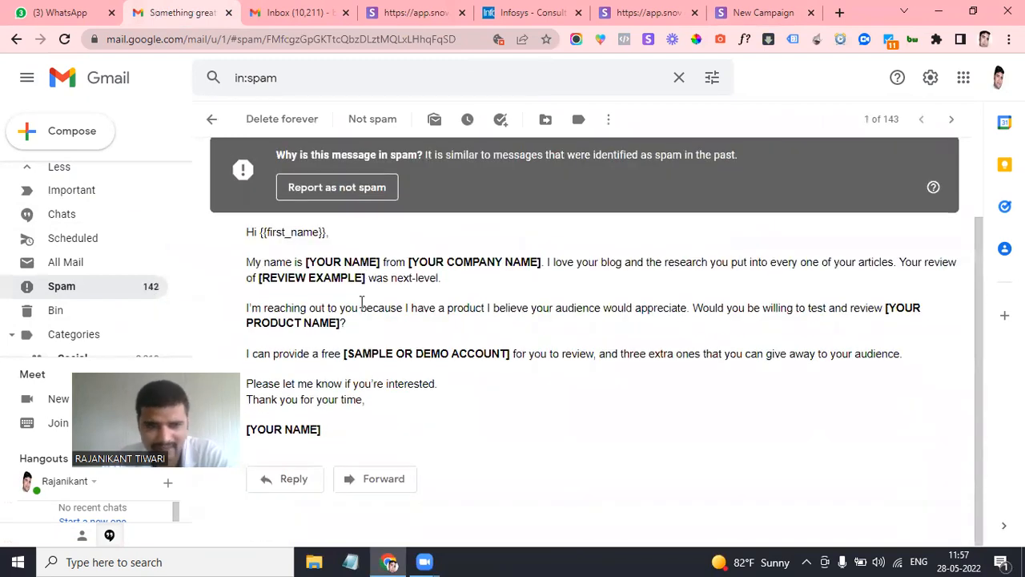
{"action": "scroll", "coordinate": [362, 302], "scroll_direction": "up", "scroll_amount": 1}
{"action": "left_click", "coordinate": [277, 218]}
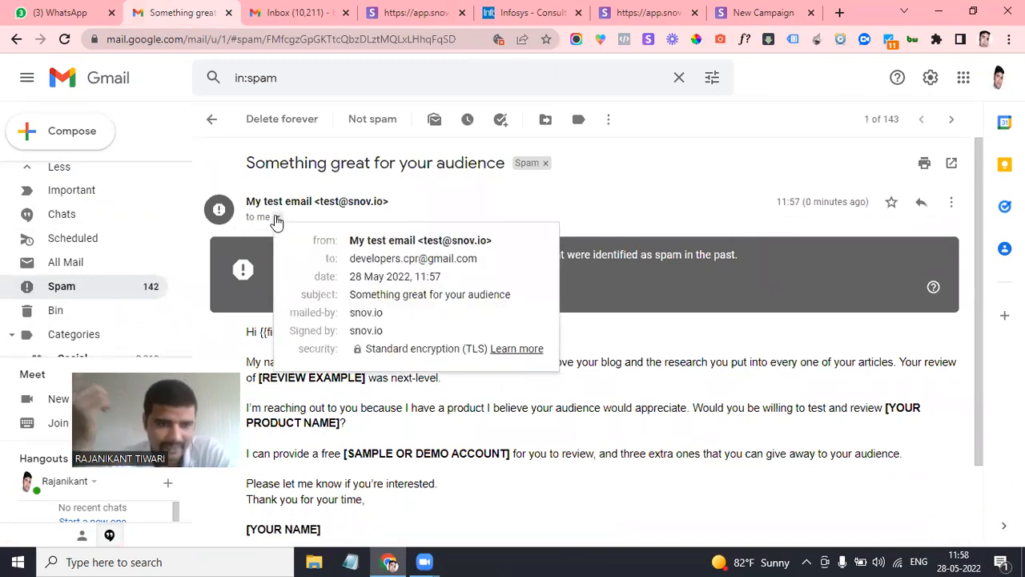
{"action": "left_click", "coordinate": [642, 192]}
Inspect the test email body and its first_name greeting, then return to Snov.io
{"action": "scroll", "coordinate": [470, 313], "scroll_direction": "down", "scroll_amount": 1}
{"action": "scroll", "coordinate": [470, 313], "scroll_direction": "up", "scroll_amount": 1}
{"action": "scroll", "coordinate": [470, 313], "scroll_direction": "down", "scroll_amount": 1}
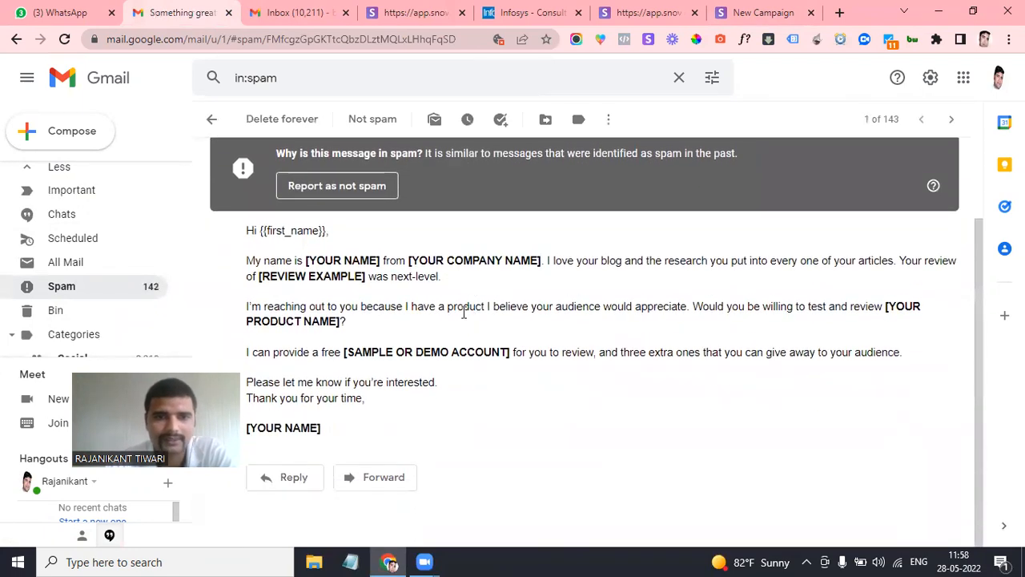
{"action": "scroll", "coordinate": [408, 337], "scroll_direction": "up", "scroll_amount": 1}
{"action": "scroll", "coordinate": [359, 336], "scroll_direction": "down", "scroll_amount": 2}
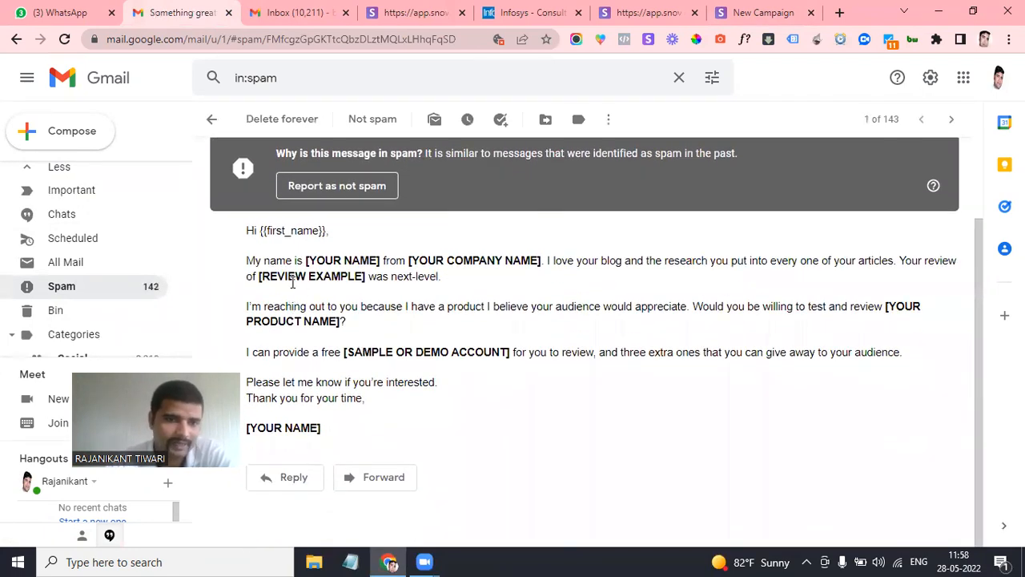
{"action": "left_click_drag", "start_coordinate": [263, 229], "coordinate": [412, 448]}
{"action": "left_click", "coordinate": [299, 309]}
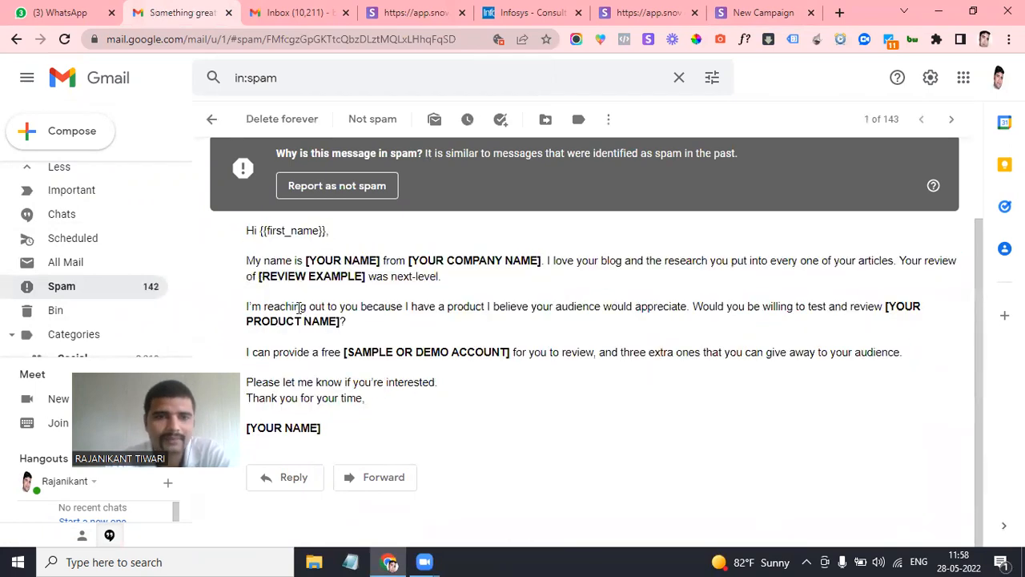
{"action": "double_click", "coordinate": [276, 232]}
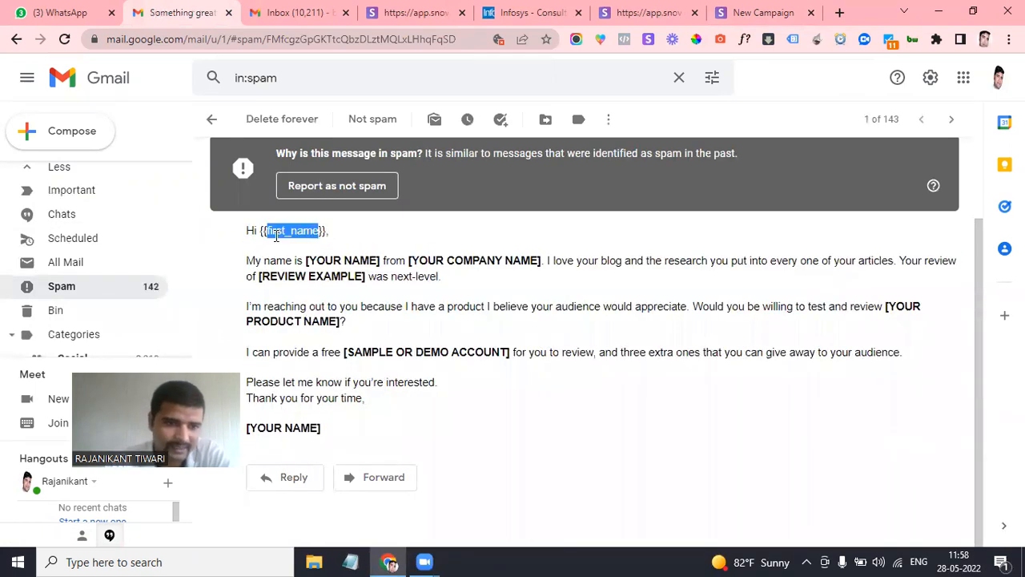
{"action": "left_click", "coordinate": [647, 10]}
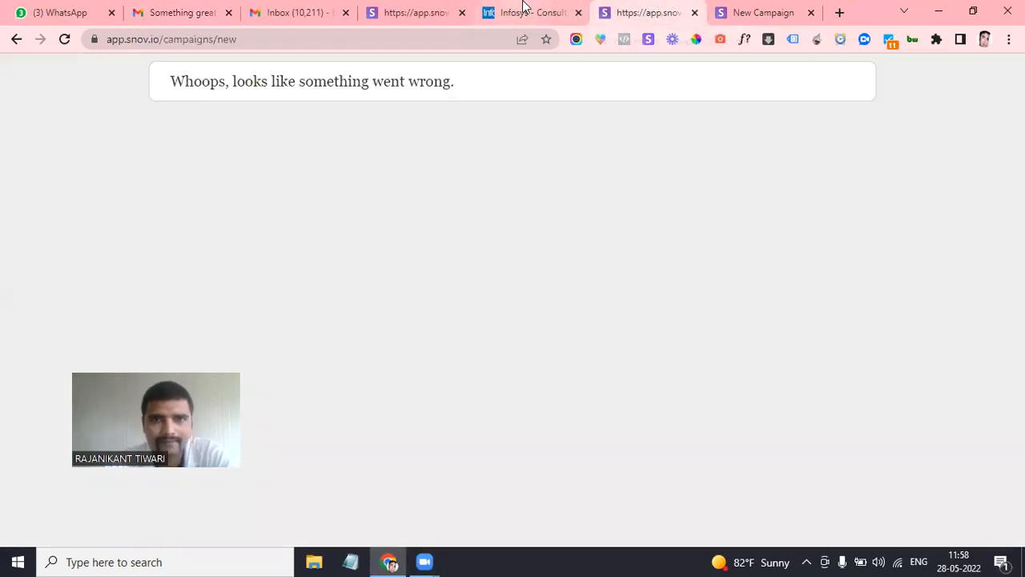
Close the extra Snov.io error pages and return to the New Campaign sequence
{"action": "left_click", "coordinate": [523, 8]}
{"action": "left_click", "coordinate": [412, 10]}
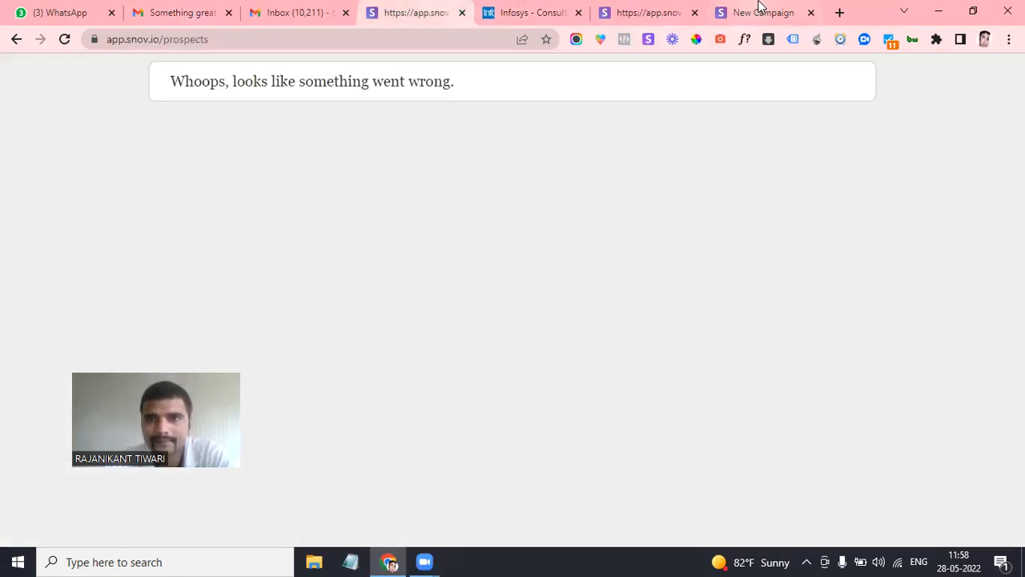
{"action": "left_click", "coordinate": [761, 10]}
{"action": "left_click", "coordinate": [695, 12]}
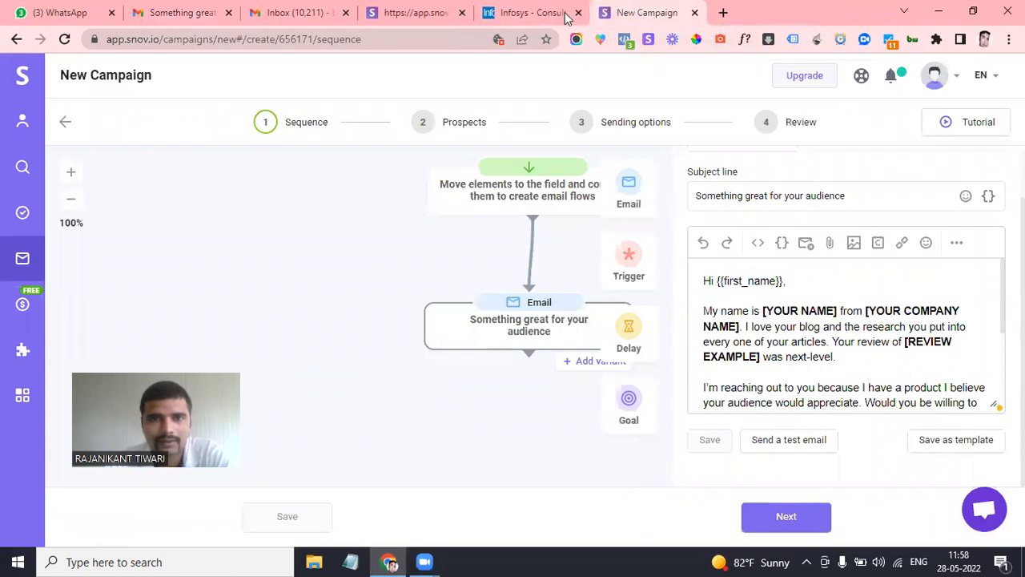
{"action": "left_click", "coordinate": [463, 13]}
{"action": "scroll", "coordinate": [813, 365], "scroll_direction": "down", "scroll_amount": 1}
{"action": "scroll", "coordinate": [813, 364], "scroll_direction": "down", "scroll_amount": 3}
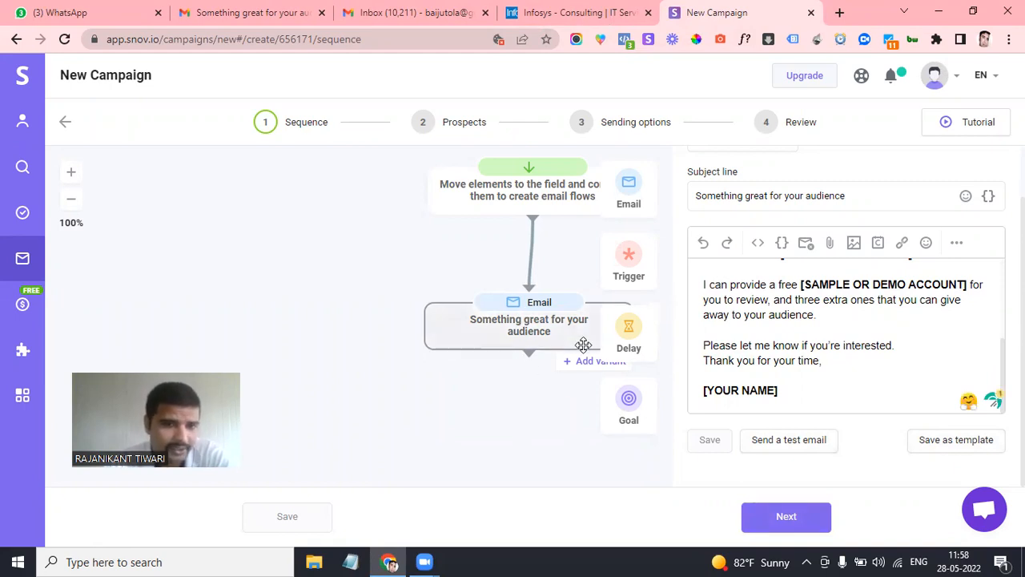
Add a Delay step and a second Email step after the first email, connected together
{"action": "left_click_drag", "start_coordinate": [626, 328], "coordinate": [529, 357]}
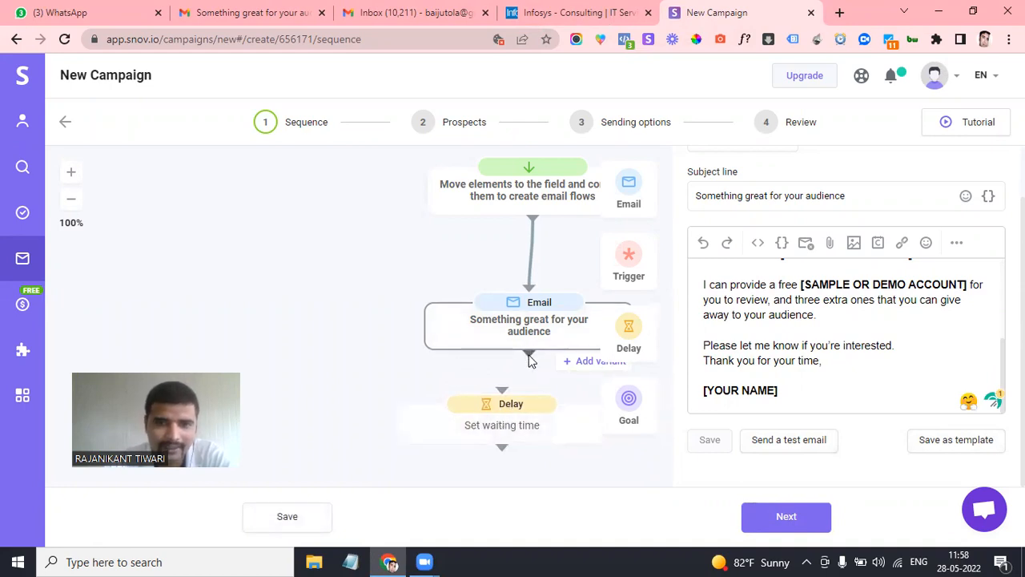
{"action": "scroll", "coordinate": [554, 432], "scroll_direction": "down", "scroll_amount": 1}
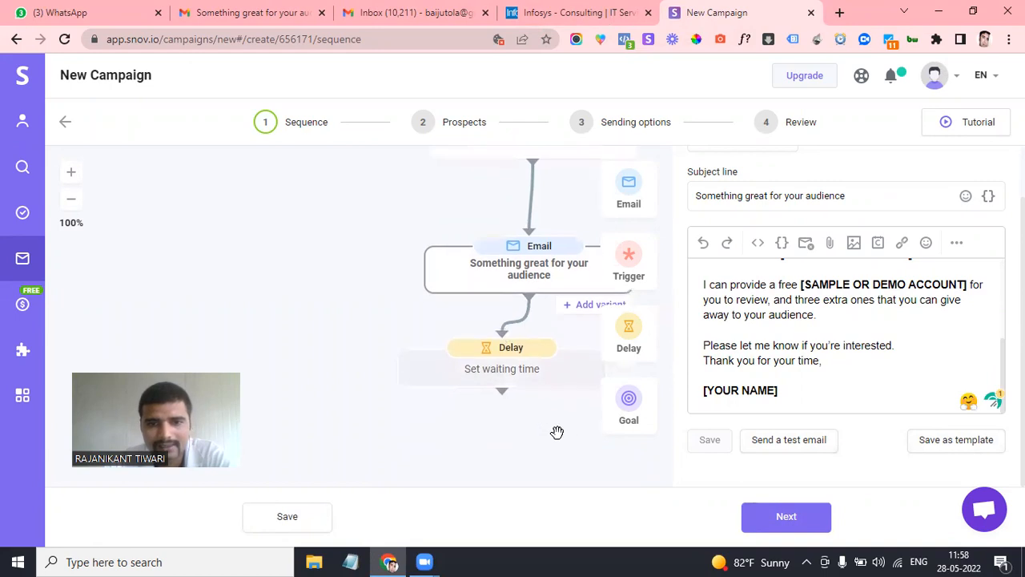
{"action": "scroll", "coordinate": [539, 435], "scroll_direction": "down", "scroll_amount": 2}
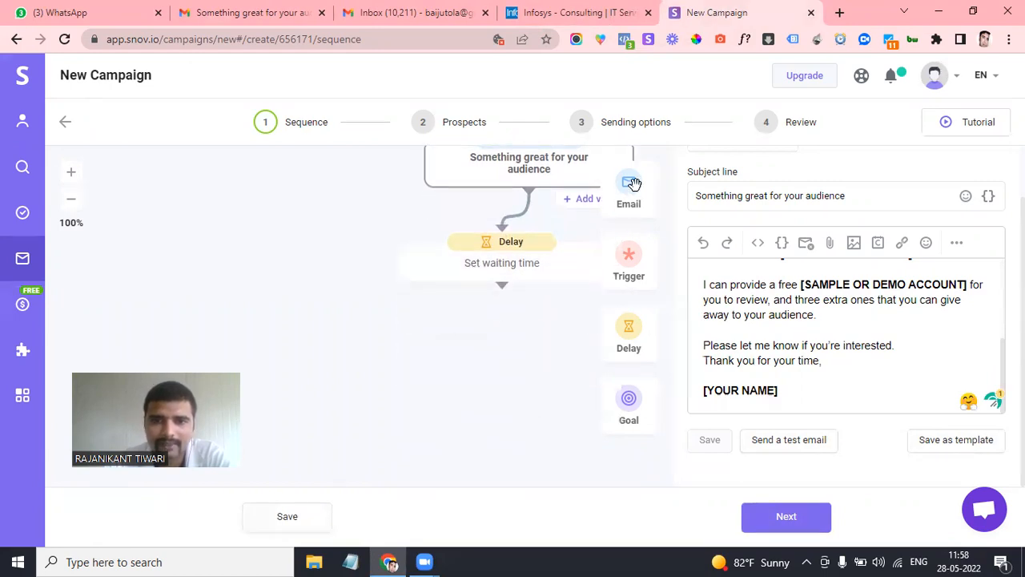
{"action": "left_click_drag", "start_coordinate": [631, 186], "coordinate": [481, 376]}
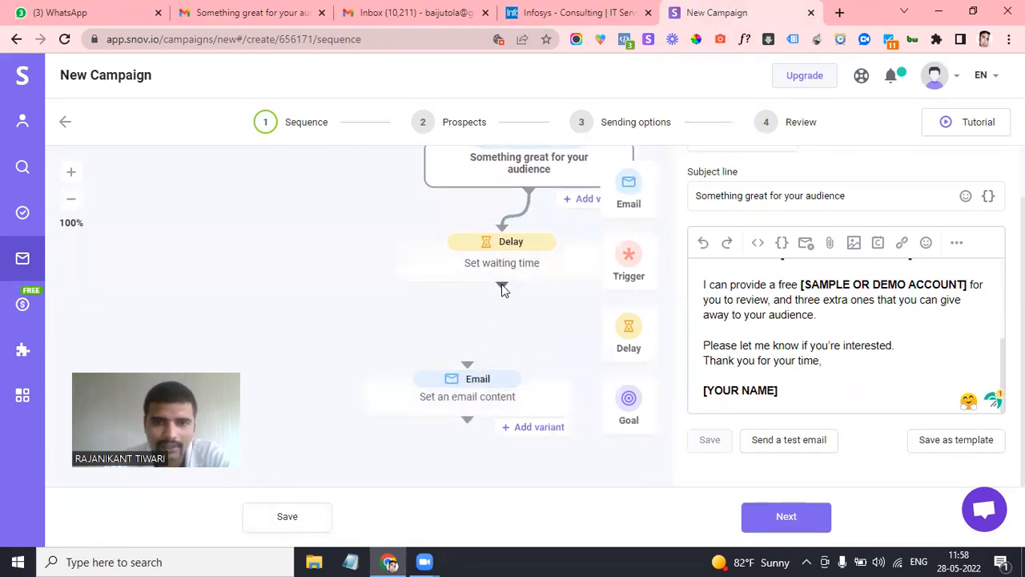
{"action": "left_click_drag", "start_coordinate": [503, 290], "coordinate": [469, 372]}
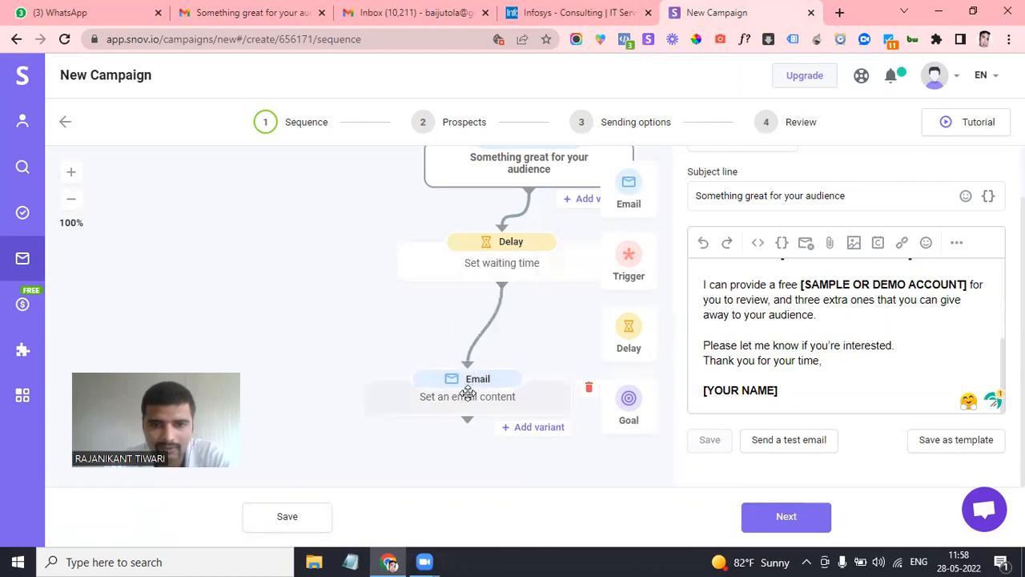
{"action": "scroll", "coordinate": [543, 303], "scroll_direction": "up", "scroll_amount": 1}
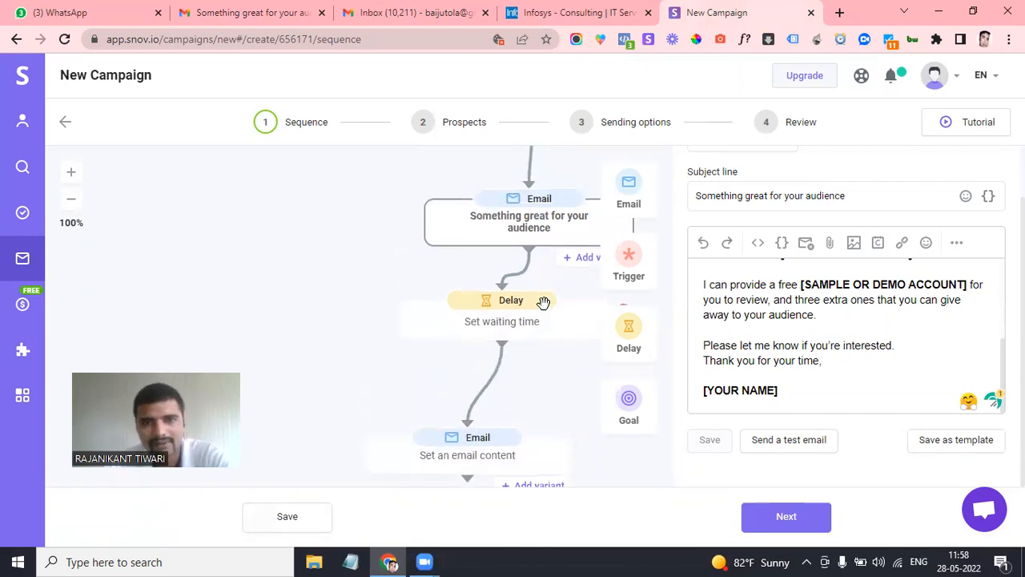
Delete the Delay and second Email steps, then move on to the Prospects step
{"action": "left_click", "coordinate": [503, 317]}
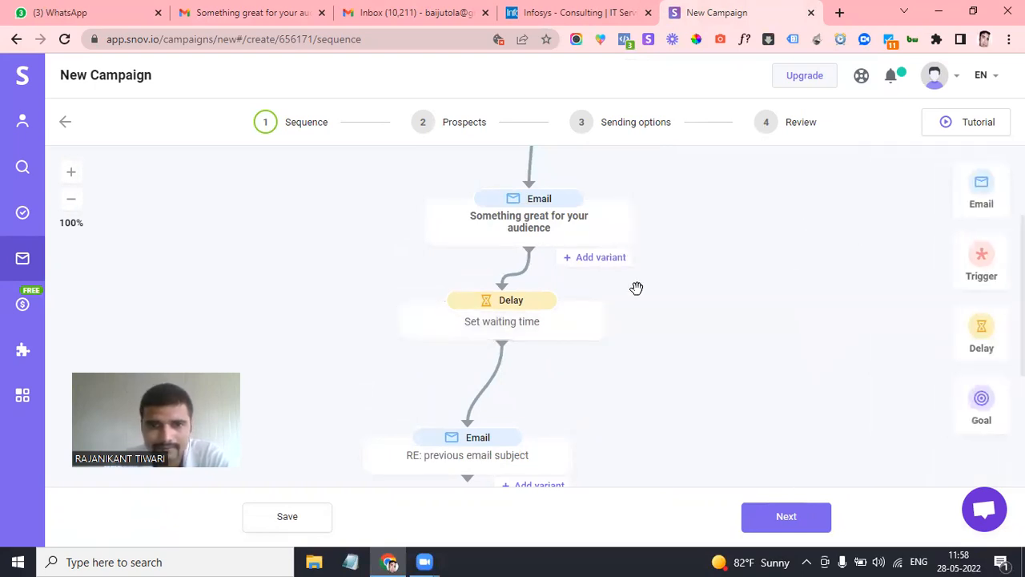
{"action": "left_click", "coordinate": [521, 313]}
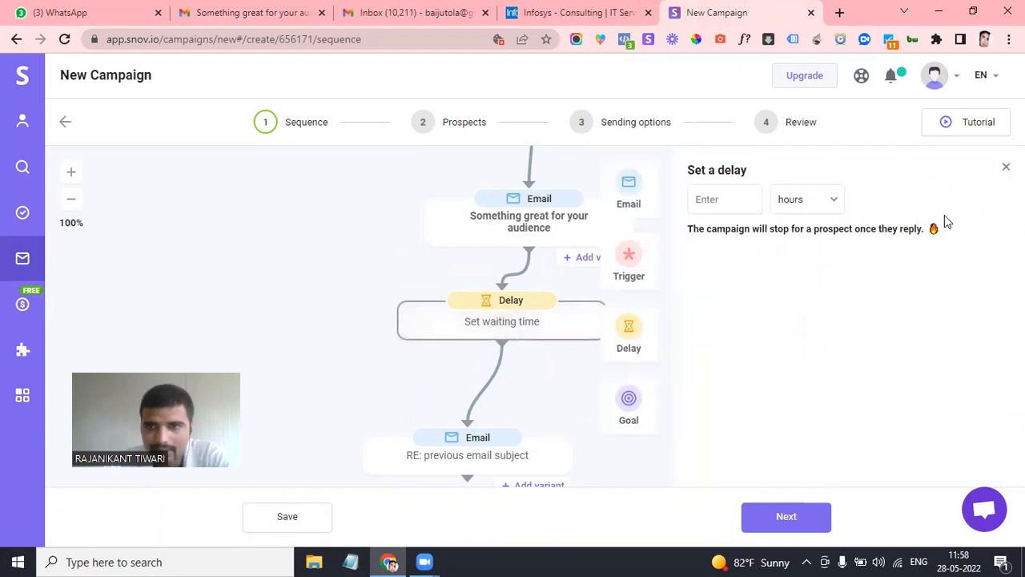
{"action": "left_click", "coordinate": [622, 320]}
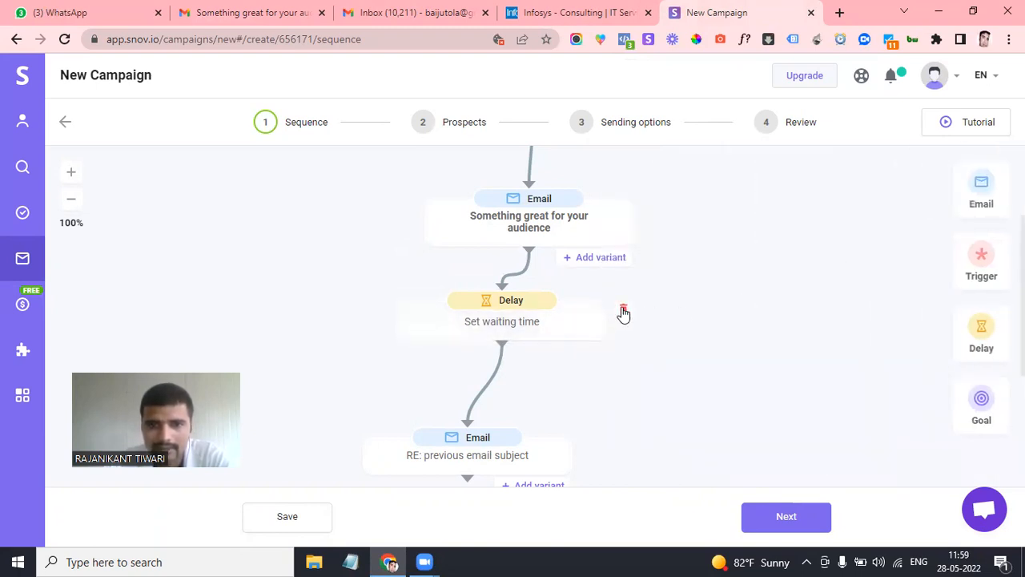
{"action": "left_click", "coordinate": [623, 309]}
{"action": "scroll", "coordinate": [512, 344], "scroll_direction": "down", "scroll_amount": 1}
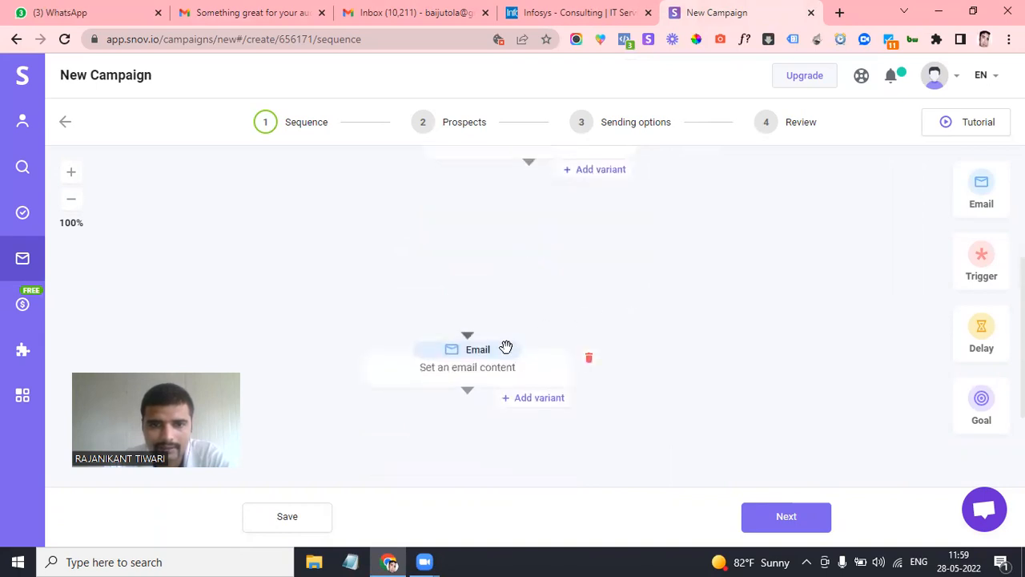
{"action": "left_click", "coordinate": [591, 359]}
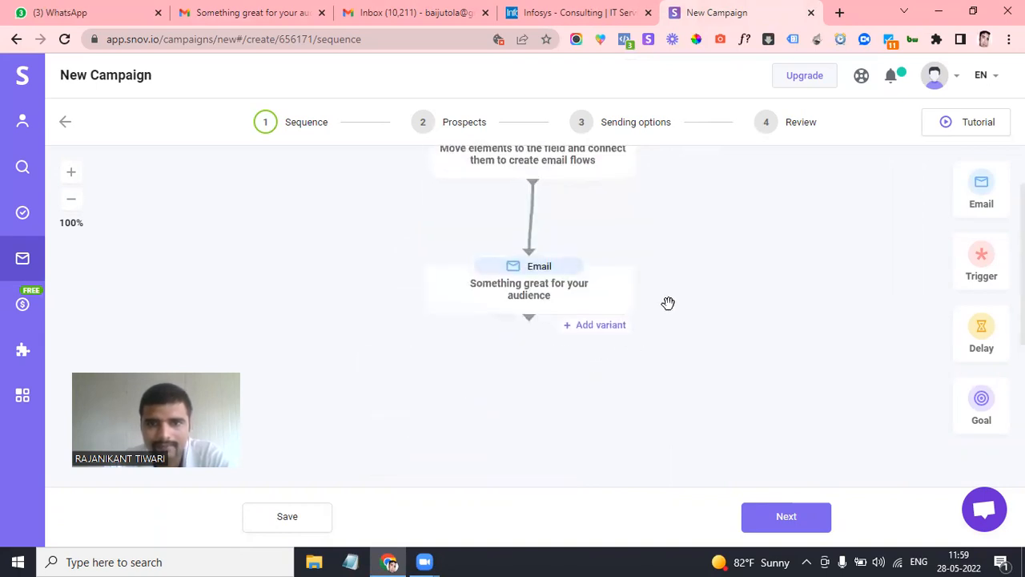
{"action": "left_click", "coordinate": [780, 518]}
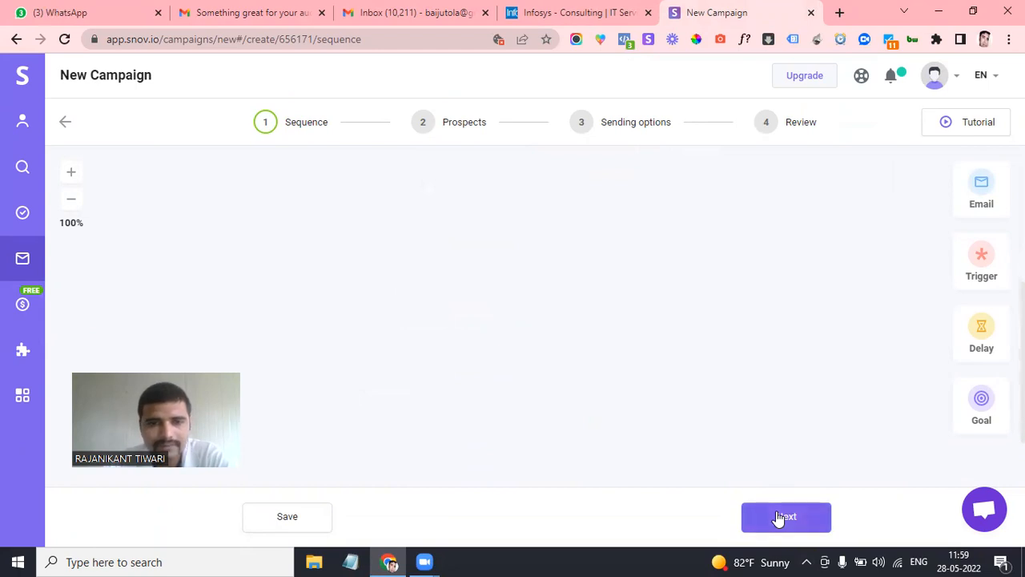
Create a new empty prospects list named 'Test list 28 May'
{"action": "scroll", "coordinate": [479, 376], "scroll_direction": "down", "scroll_amount": 1}
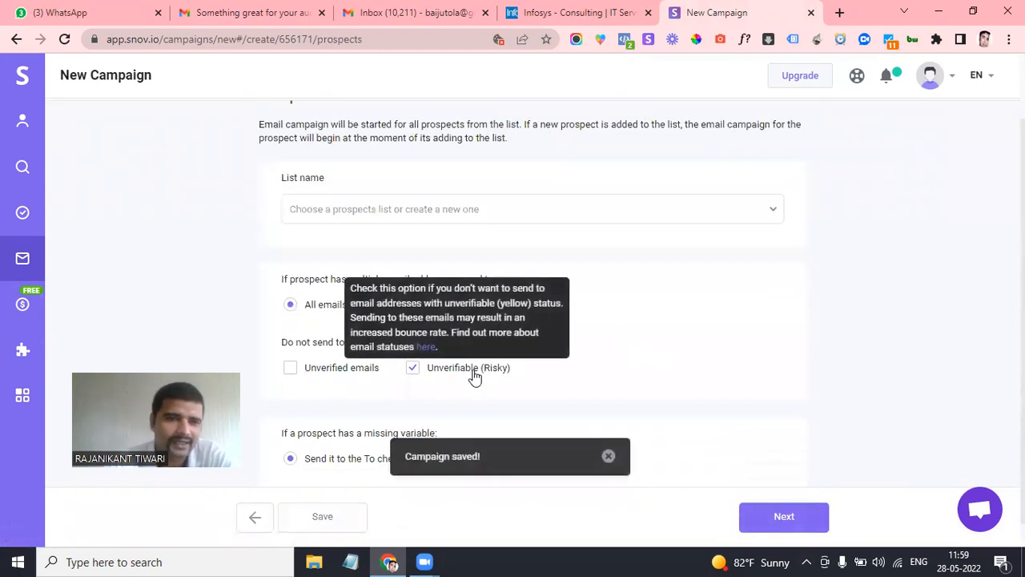
{"action": "scroll", "coordinate": [595, 297], "scroll_direction": "down", "scroll_amount": 1}
{"action": "scroll", "coordinate": [595, 297], "scroll_direction": "up", "scroll_amount": 2}
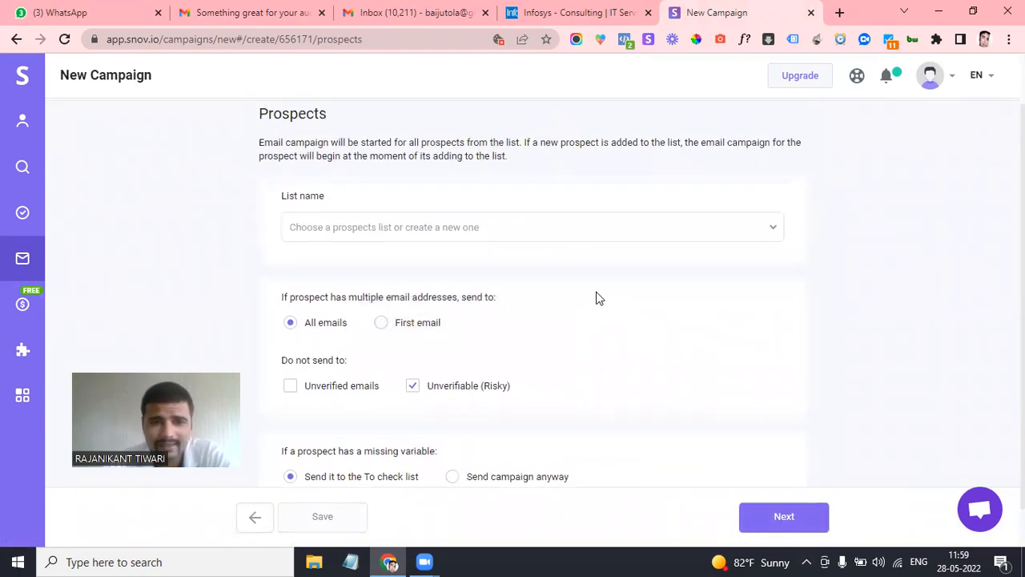
{"action": "left_click", "coordinate": [410, 231]}
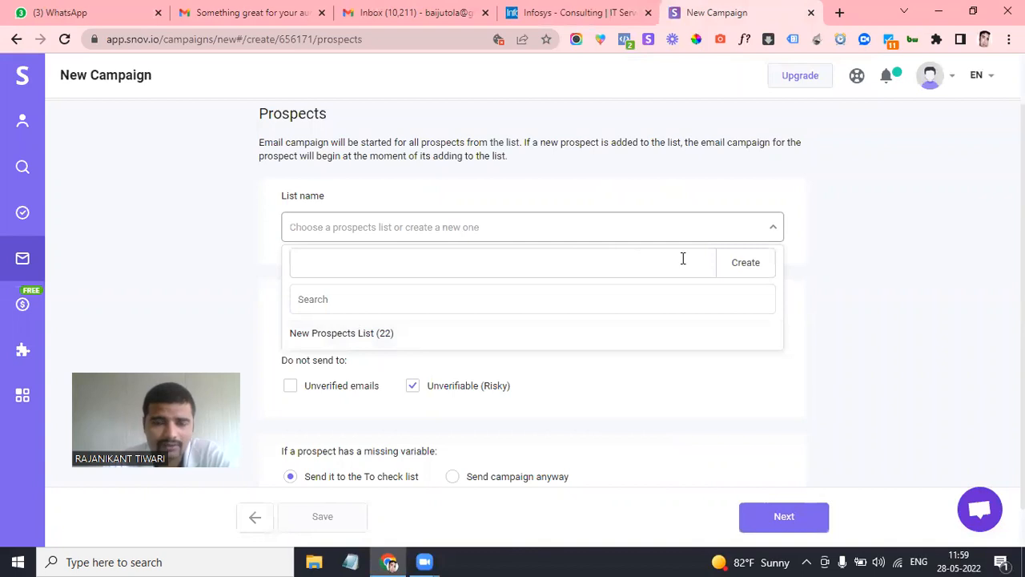
{"action": "left_click", "coordinate": [436, 262]}
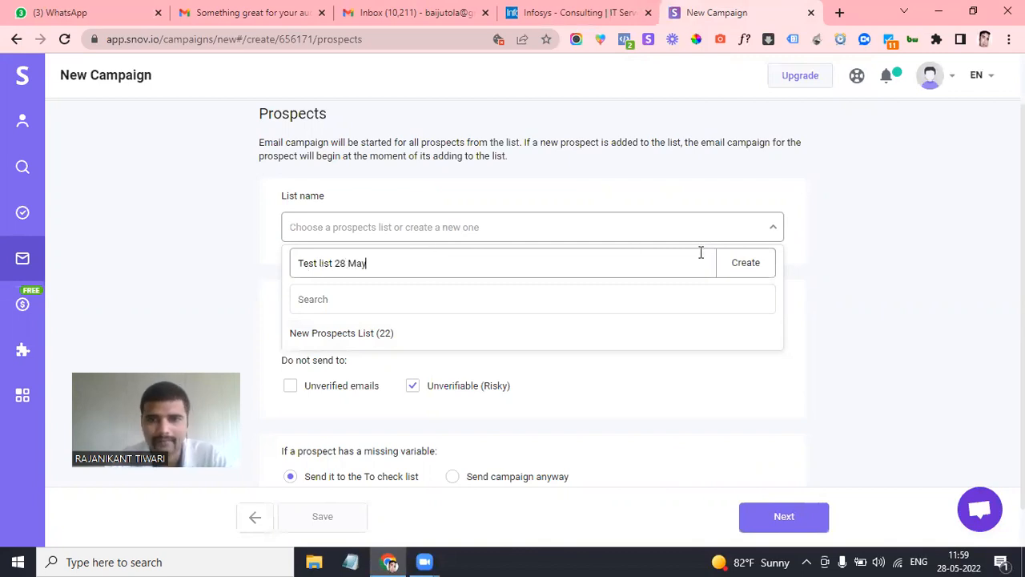
{"action": "left_click", "coordinate": [741, 266]}
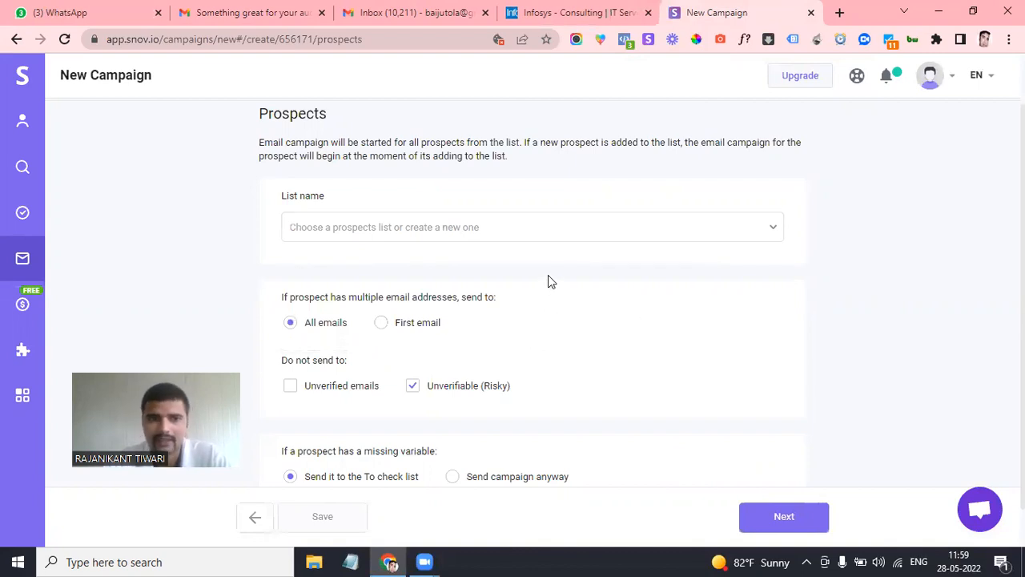
Set the campaign recipients to New Prospects List and continue to sending options
{"action": "scroll", "coordinate": [482, 311], "scroll_direction": "down", "scroll_amount": 1}
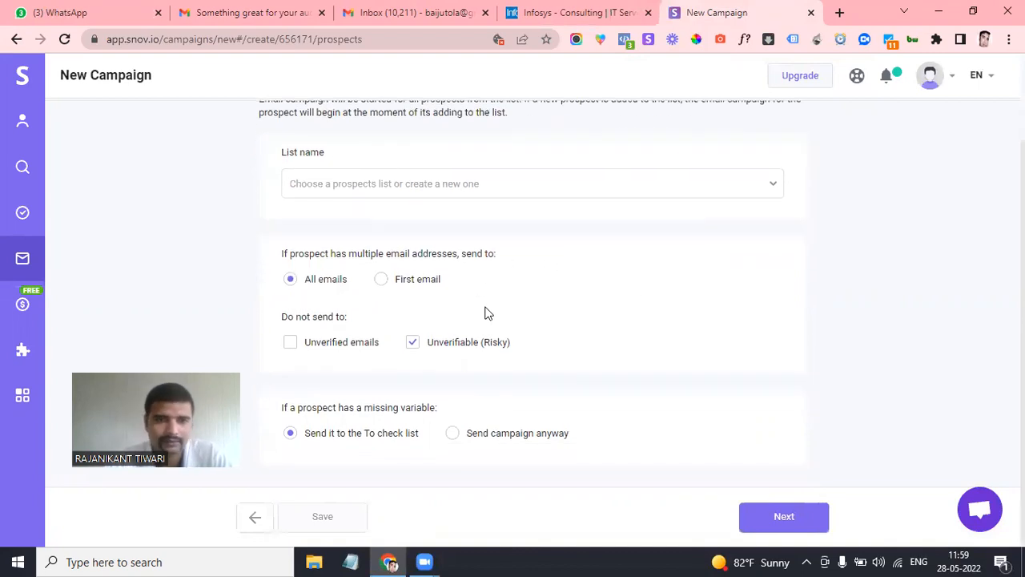
{"action": "left_click", "coordinate": [455, 186]}
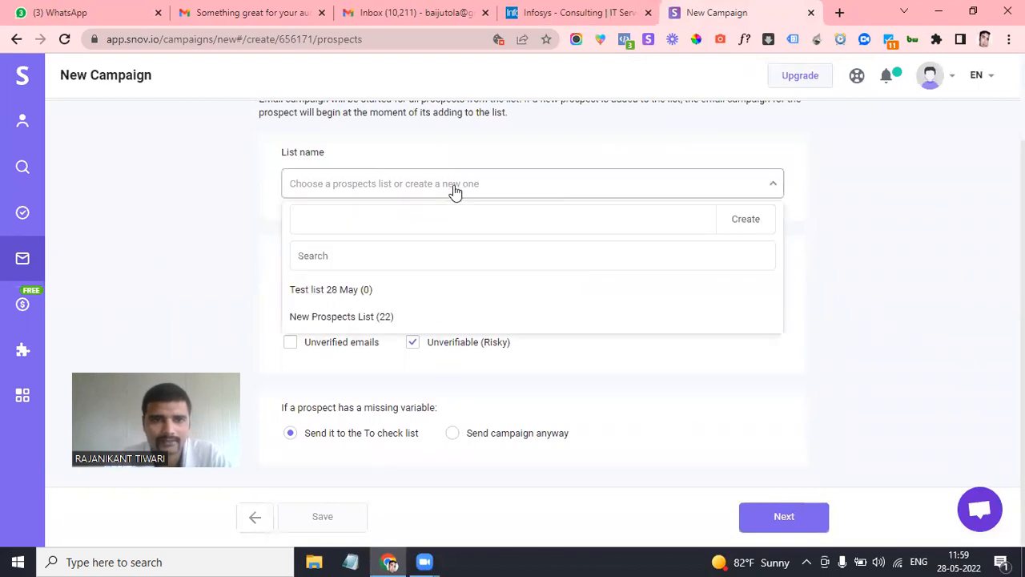
{"action": "left_click", "coordinate": [417, 297]}
{"action": "left_click", "coordinate": [414, 187]}
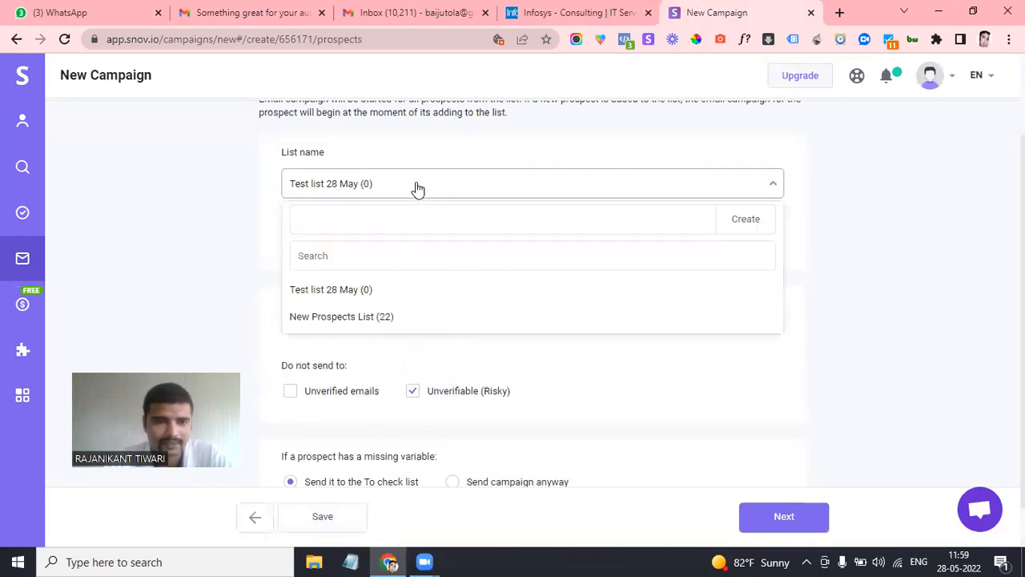
{"action": "left_click", "coordinate": [382, 318]}
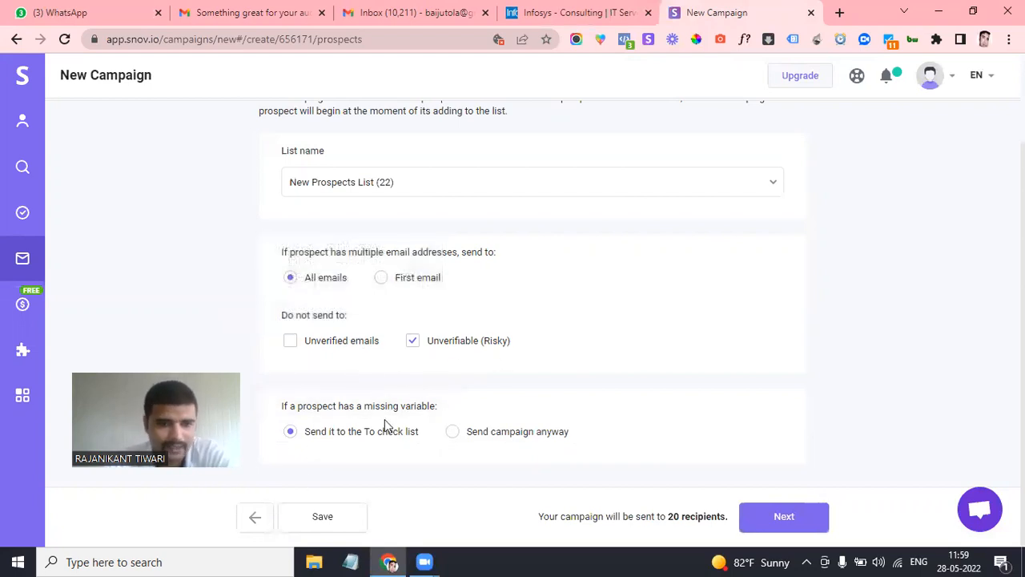
{"action": "left_click", "coordinate": [784, 516]}
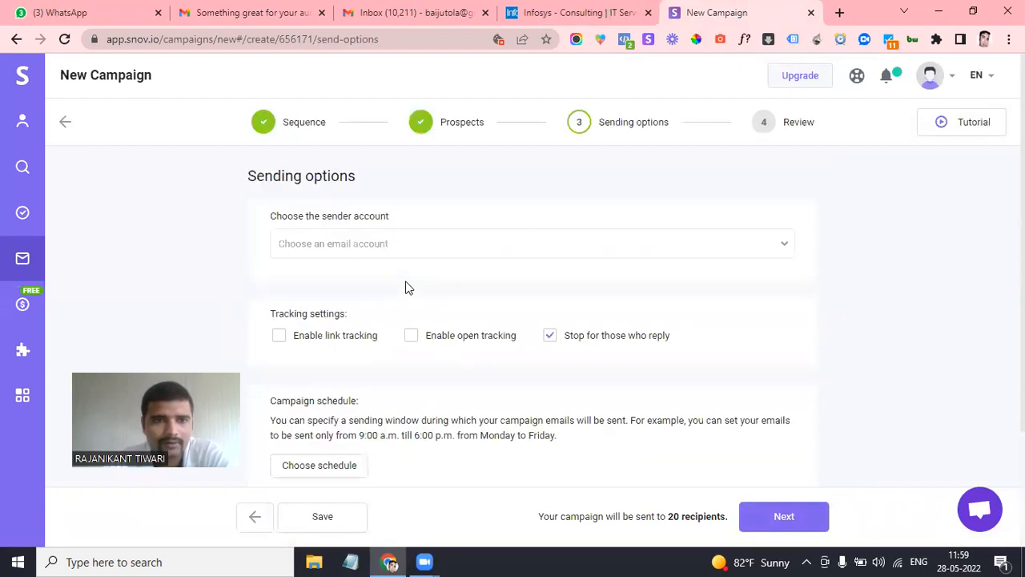
Add a new sender email account from the sender dropdown, choosing Gmail as its type
{"action": "left_click", "coordinate": [317, 245]}
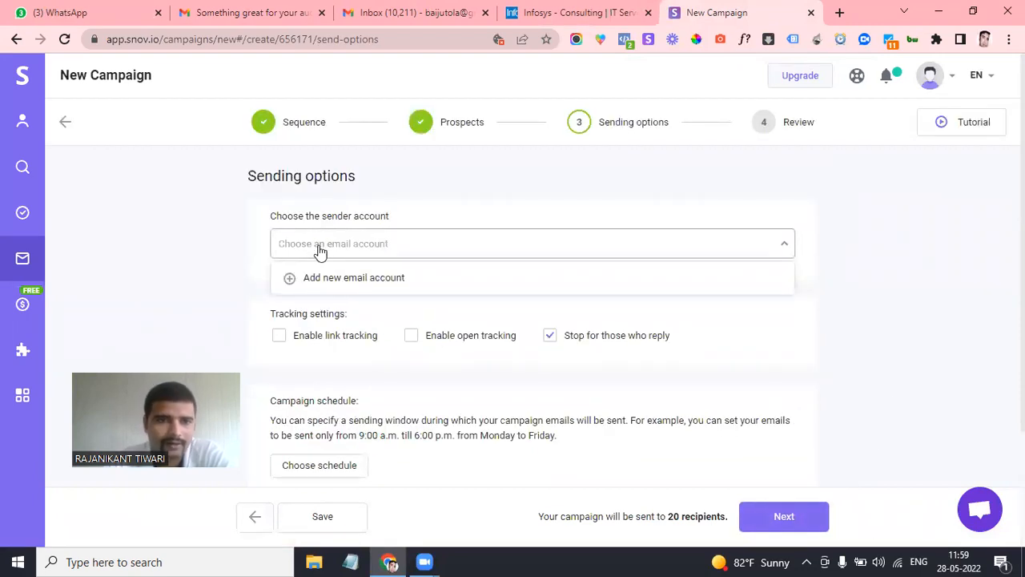
{"action": "left_click", "coordinate": [335, 278]}
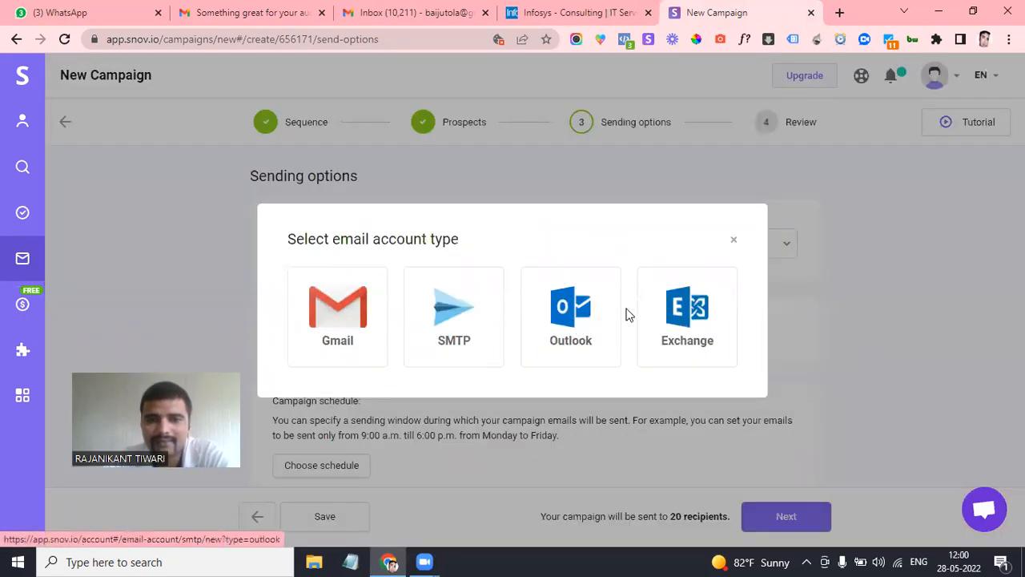
{"action": "left_click", "coordinate": [335, 312]}
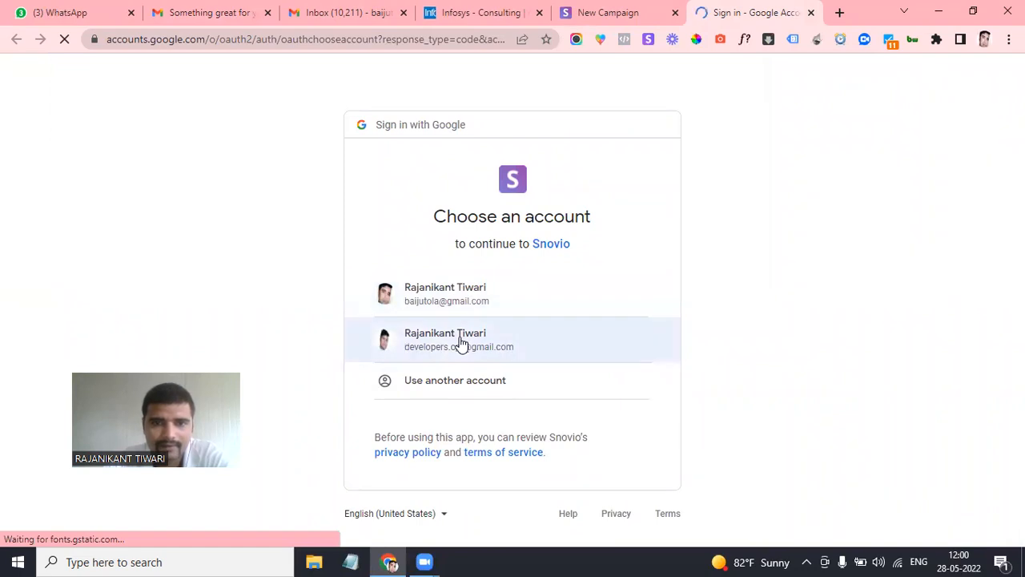
Pick the second Google account and allow Snovio to read and send its Gmail
{"action": "left_click", "coordinate": [461, 341]}
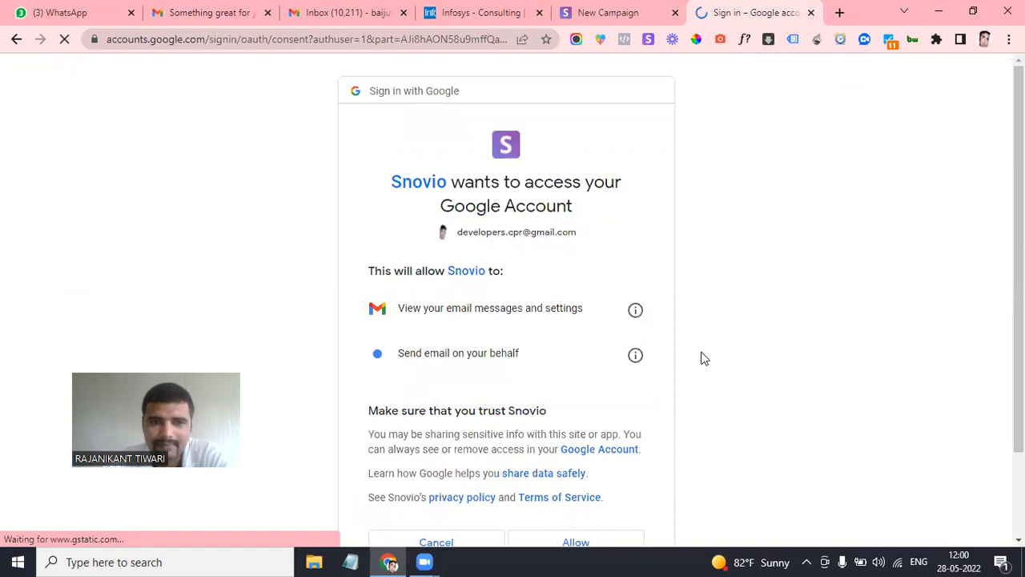
{"action": "scroll", "coordinate": [458, 369], "scroll_direction": "down", "scroll_amount": 3}
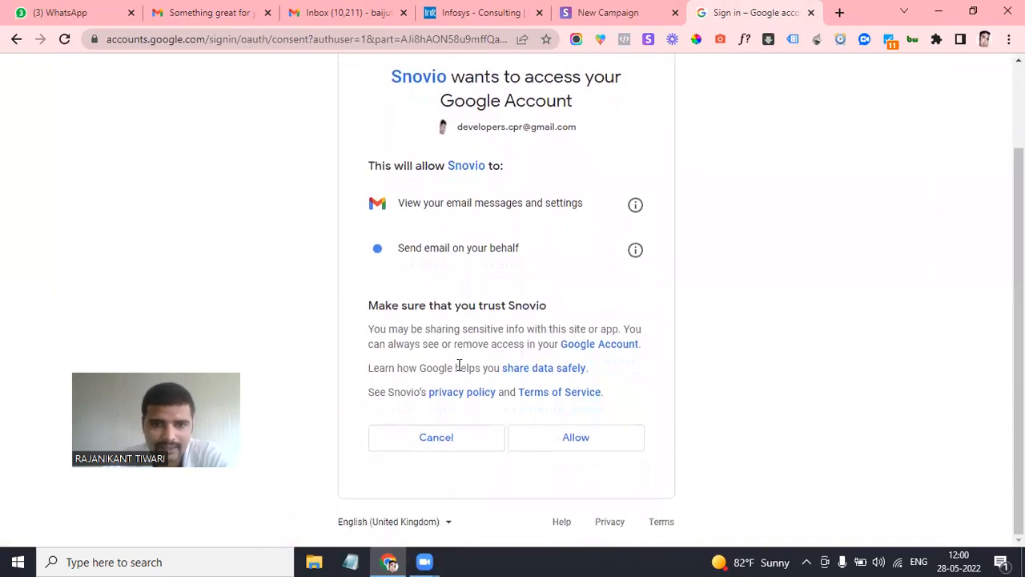
{"action": "left_click", "coordinate": [599, 447]}
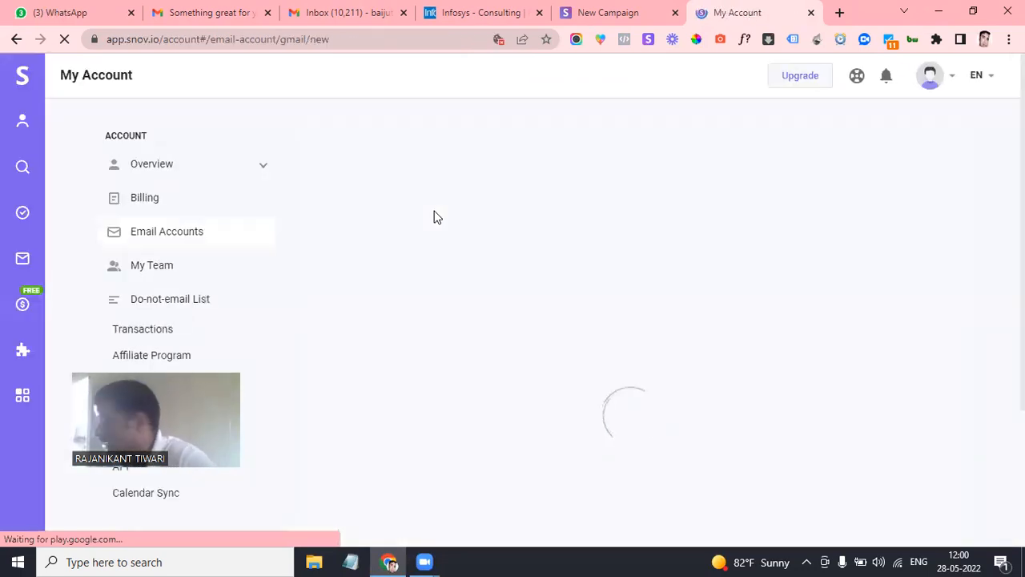
{"action": "scroll", "coordinate": [424, 344], "scroll_direction": "down", "scroll_amount": 2}
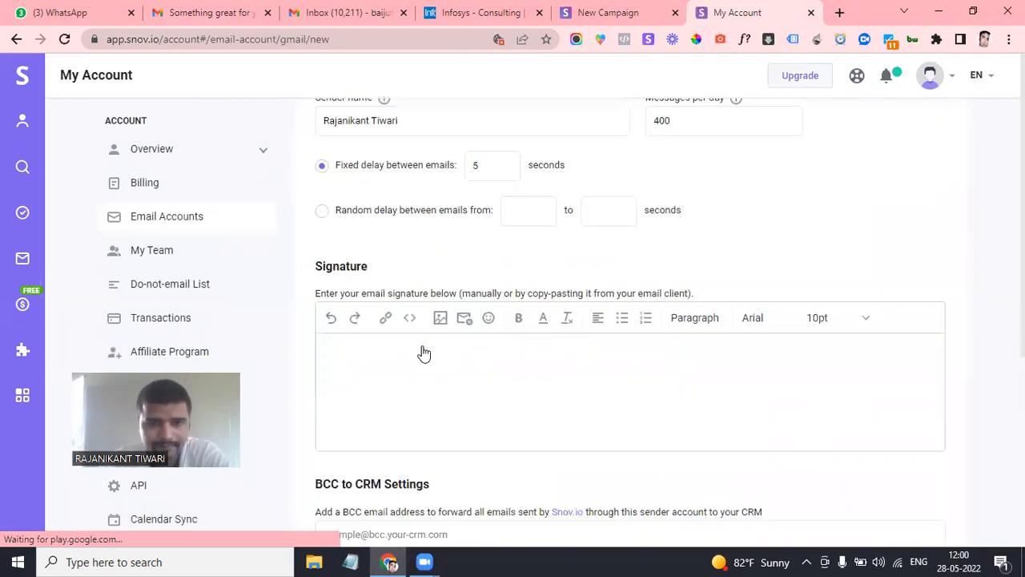
{"action": "scroll", "coordinate": [452, 408], "scroll_direction": "up", "scroll_amount": 2}
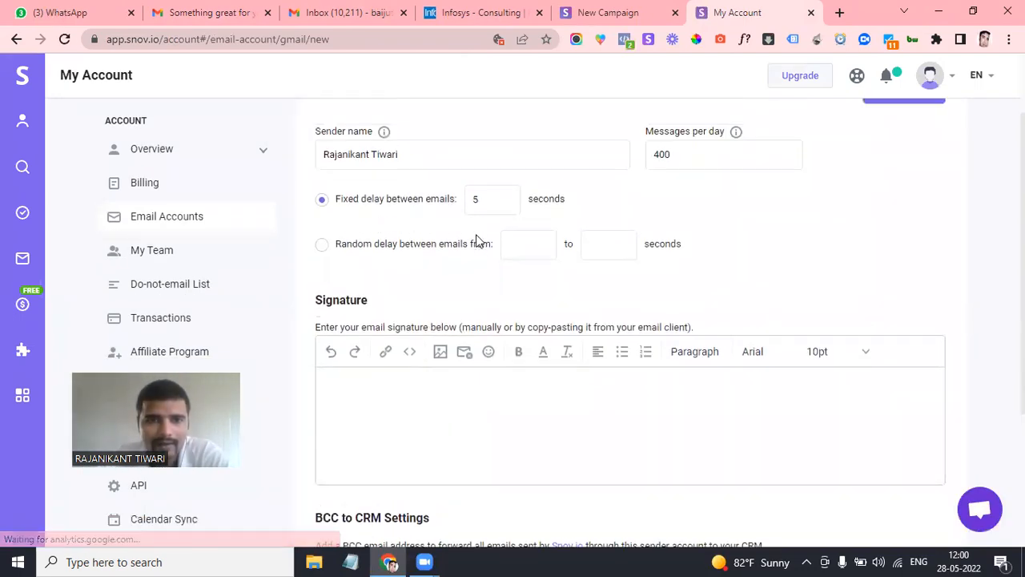
{"action": "scroll", "coordinate": [427, 292], "scroll_direction": "down", "scroll_amount": 1}
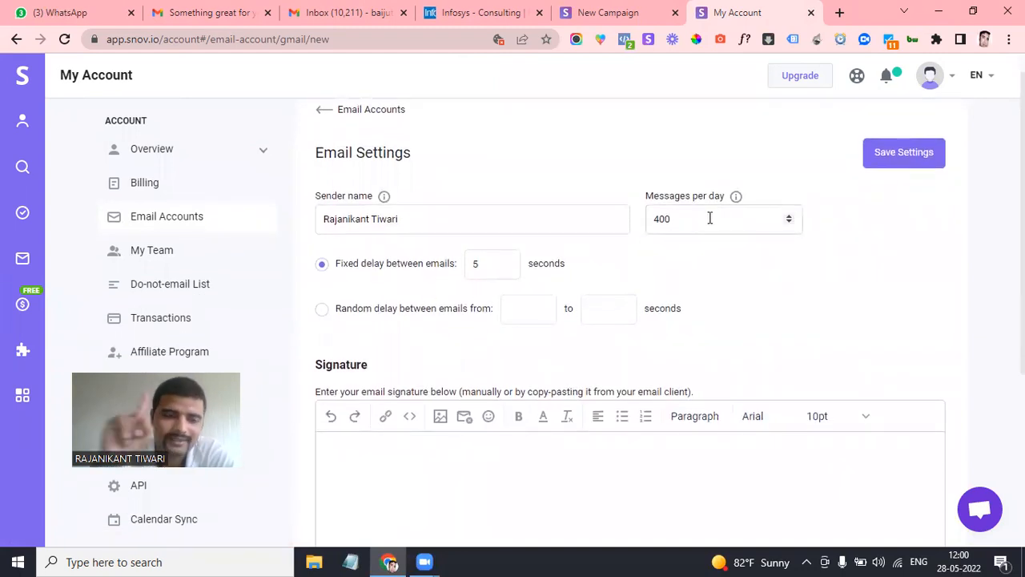
{"action": "scroll", "coordinate": [710, 217], "scroll_direction": "down", "scroll_amount": 2}
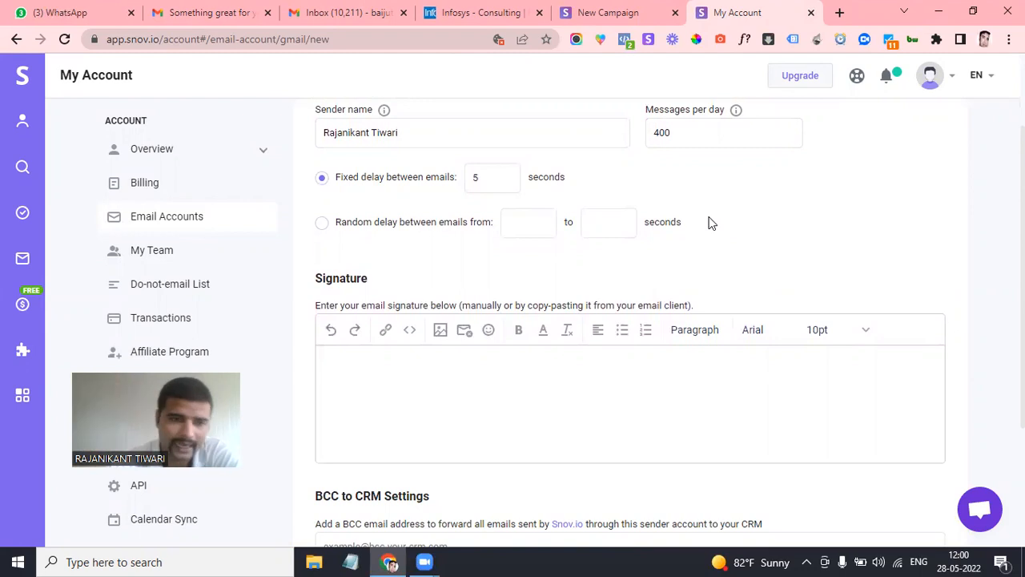
{"action": "scroll", "coordinate": [611, 298], "scroll_direction": "down", "scroll_amount": 1}
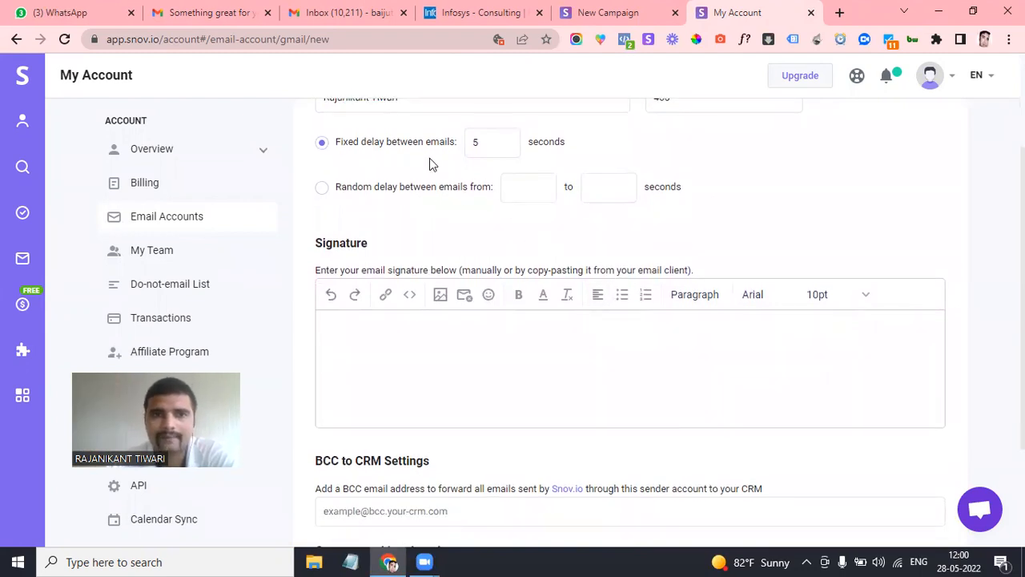
{"action": "scroll", "coordinate": [491, 150], "scroll_direction": "up", "scroll_amount": 1}
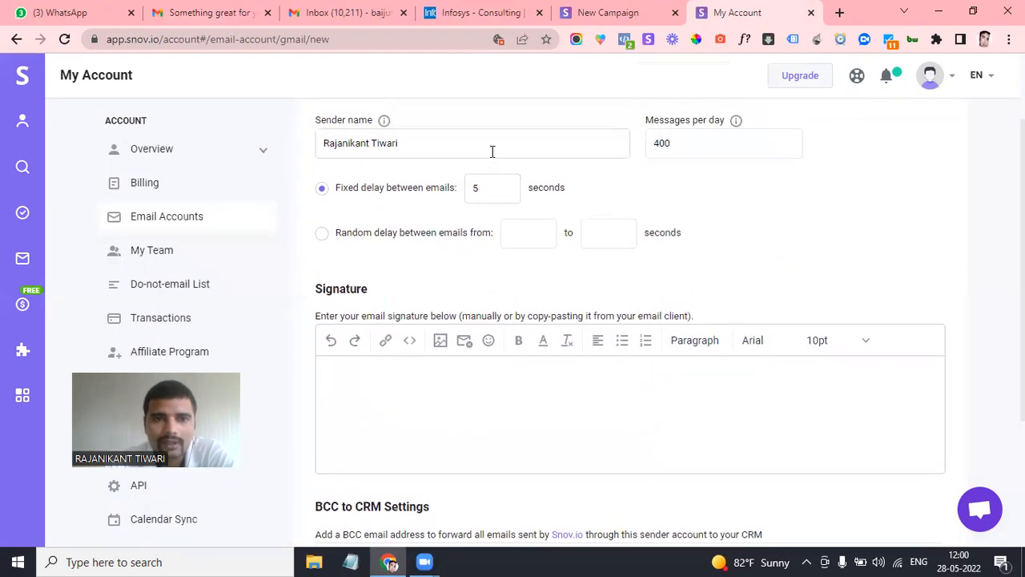
{"action": "scroll", "coordinate": [572, 213], "scroll_direction": "up", "scroll_amount": 1}
{"action": "left_click", "coordinate": [694, 177]}
{"action": "scroll", "coordinate": [464, 274], "scroll_direction": "down", "scroll_amount": 2}
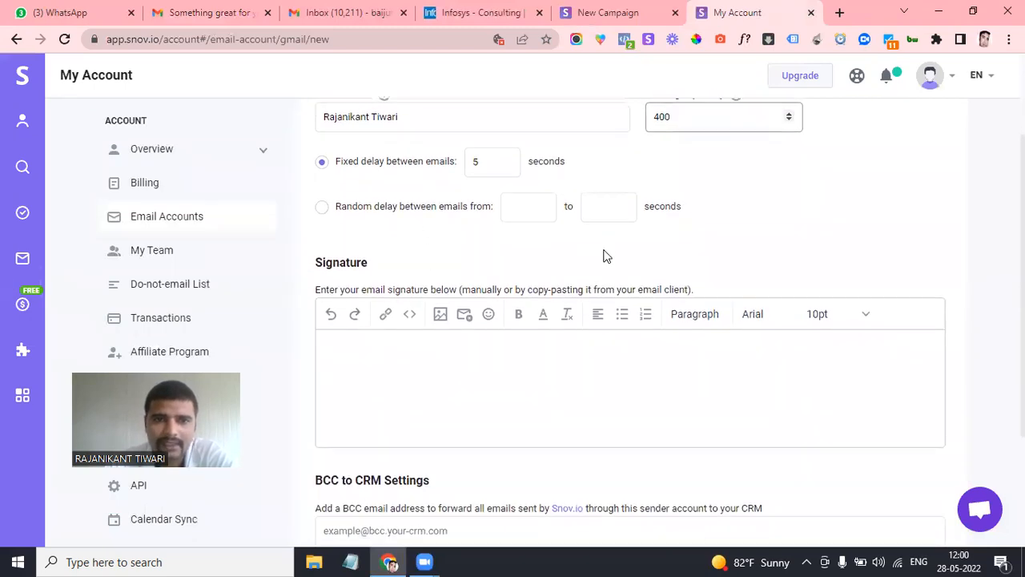
{"action": "scroll", "coordinate": [642, 236], "scroll_direction": "down", "scroll_amount": 1}
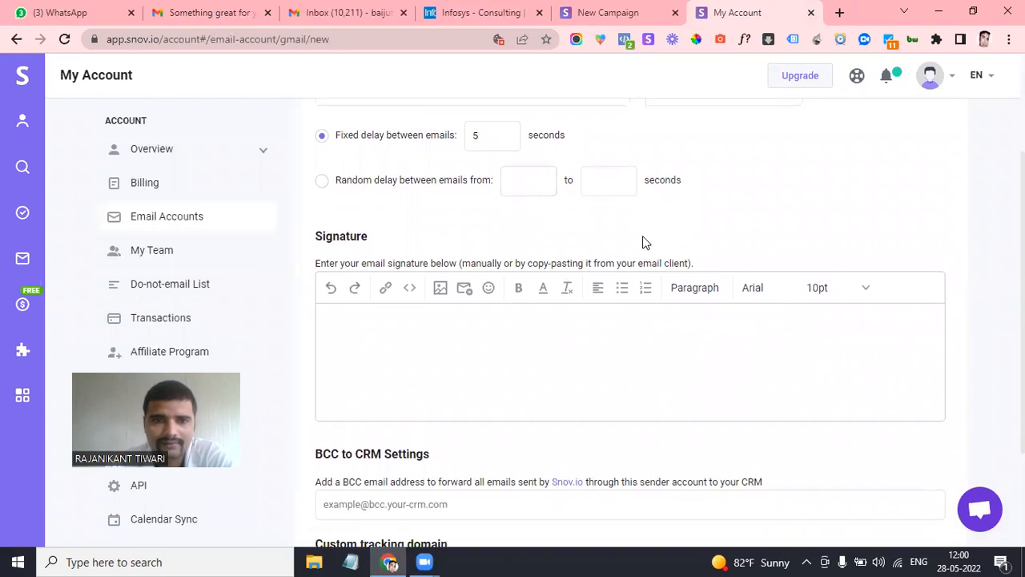
{"action": "left_click", "coordinate": [371, 272]}
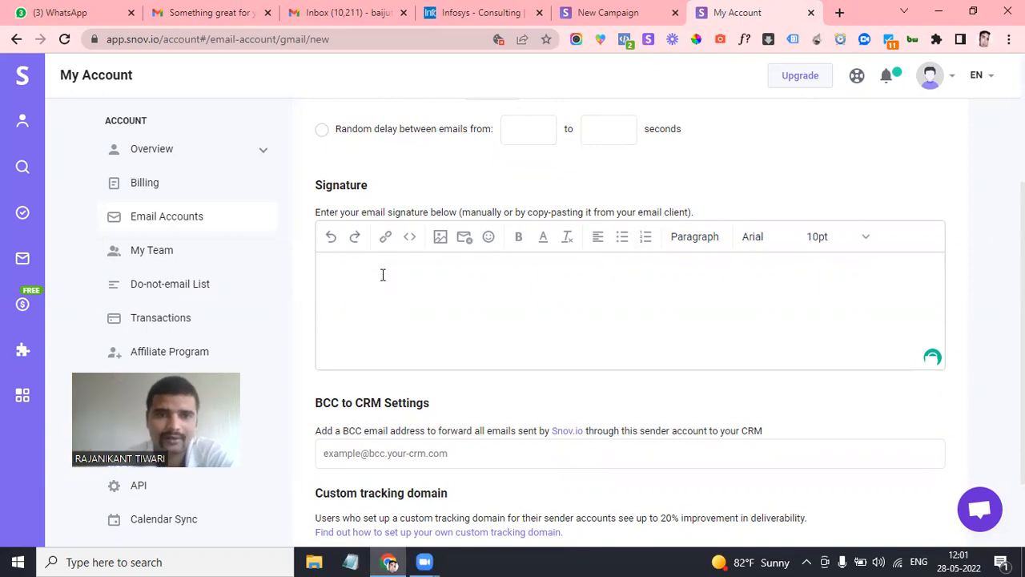
{"action": "scroll", "coordinate": [414, 300], "scroll_direction": "down", "scroll_amount": 1}
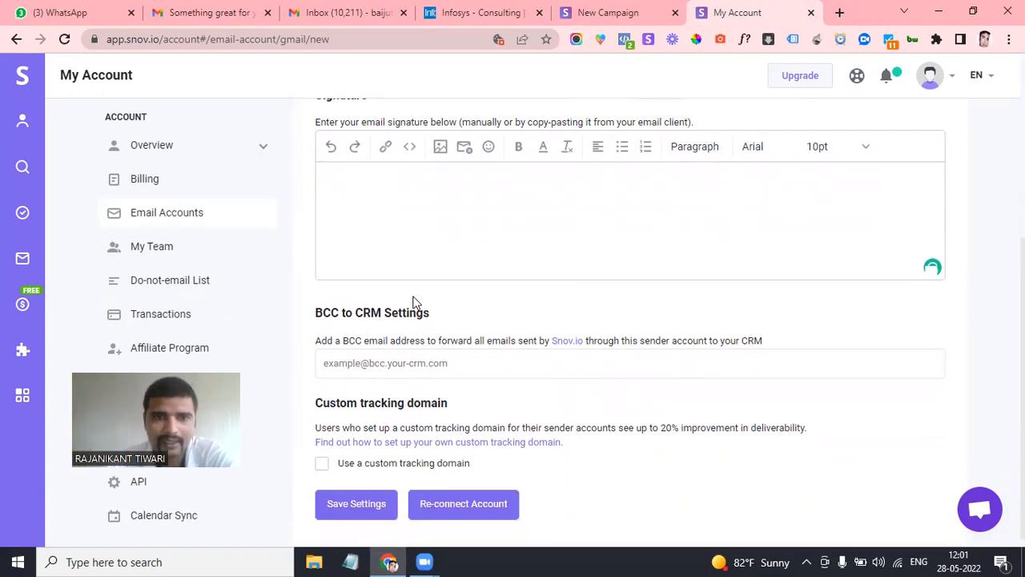
{"action": "scroll", "coordinate": [431, 242], "scroll_direction": "down", "scroll_amount": 1}
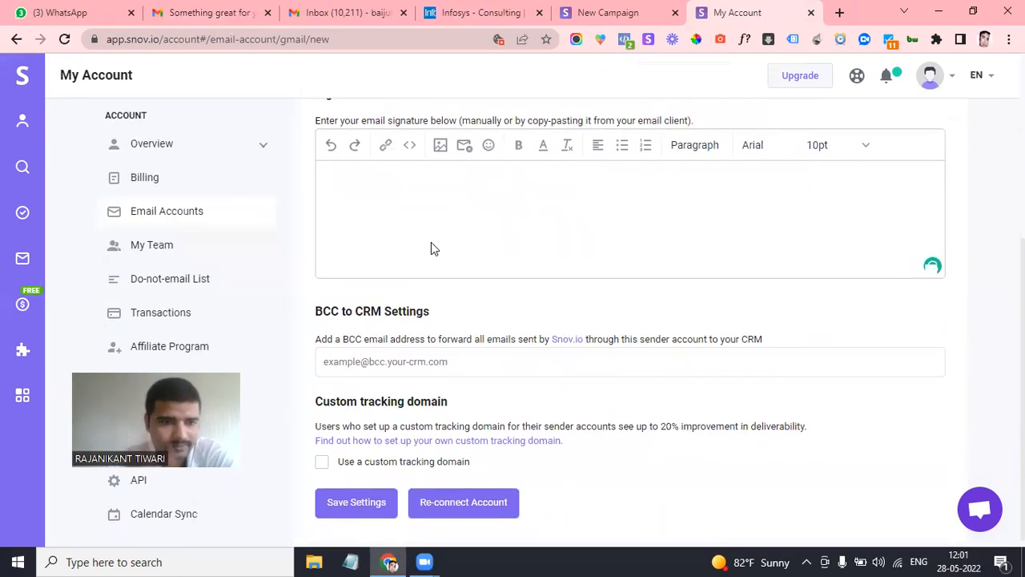
{"action": "scroll", "coordinate": [430, 241], "scroll_direction": "down", "scroll_amount": 1}
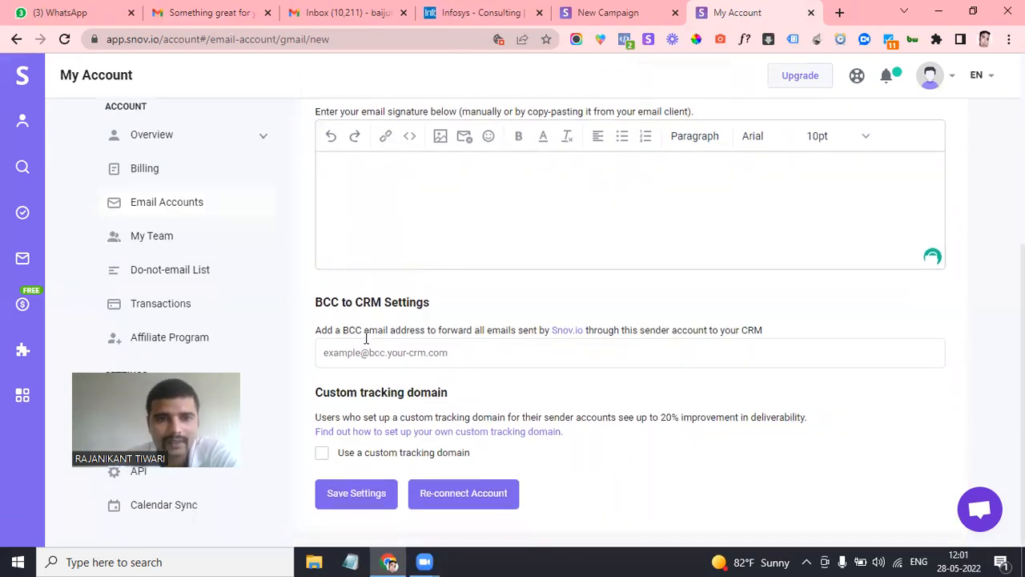
{"action": "left_click", "coordinate": [468, 361]}
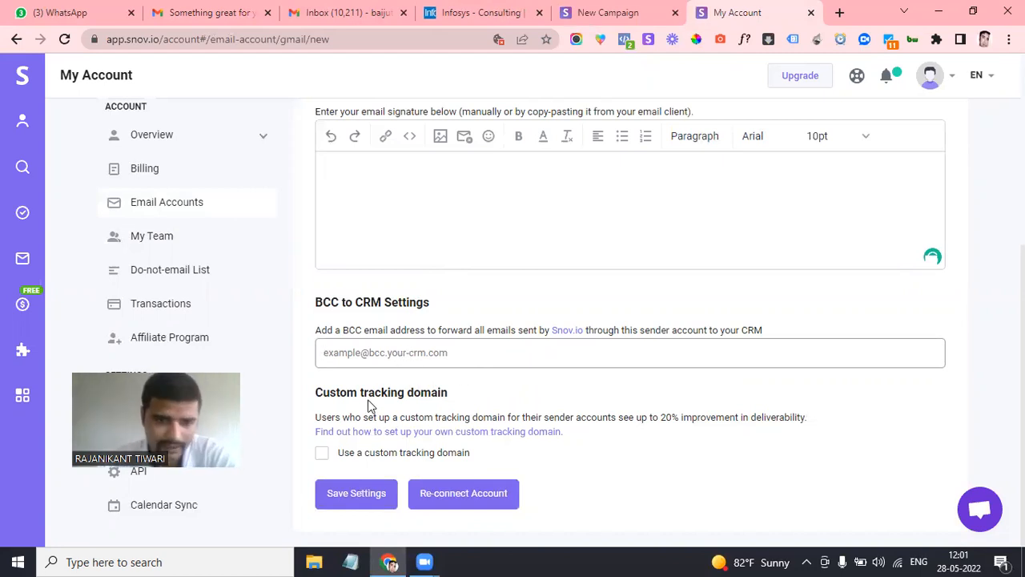
{"action": "left_click", "coordinate": [536, 488]}
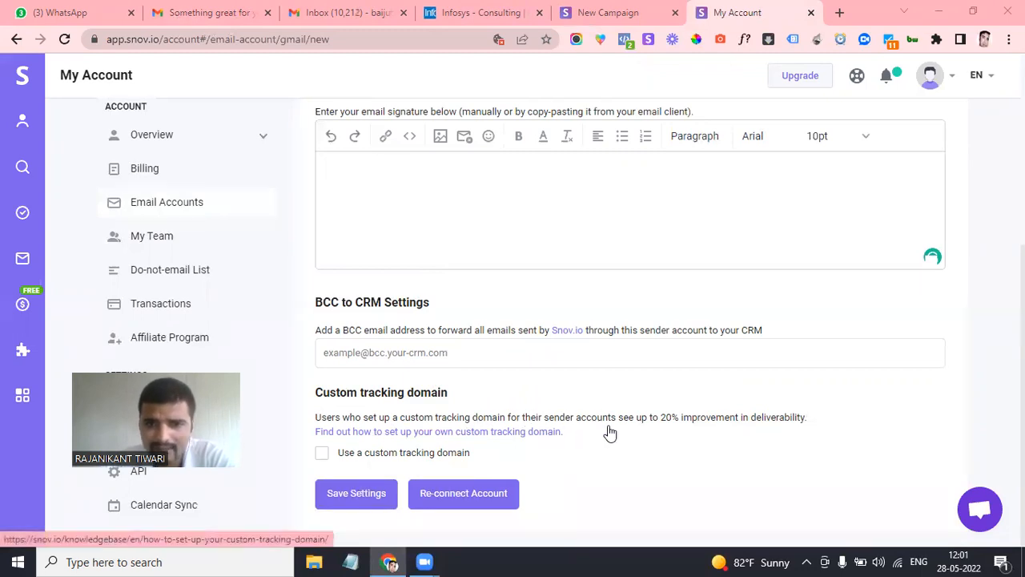
{"action": "triple_click", "coordinate": [696, 416]}
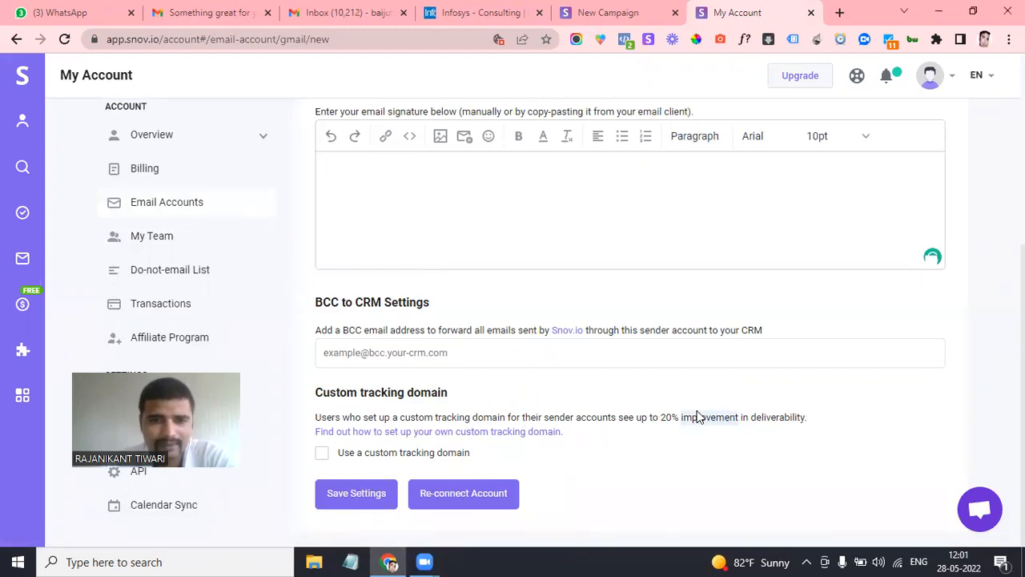
{"action": "left_click", "coordinate": [697, 417]}
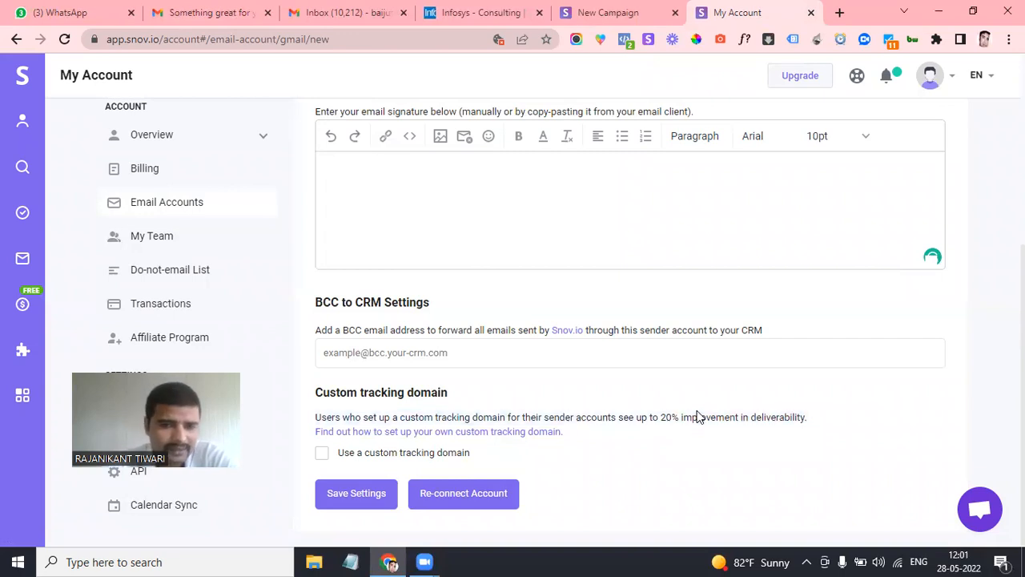
Leave the custom tracking domain option off and save the Gmail sender settings
{"action": "left_click", "coordinate": [322, 454]}
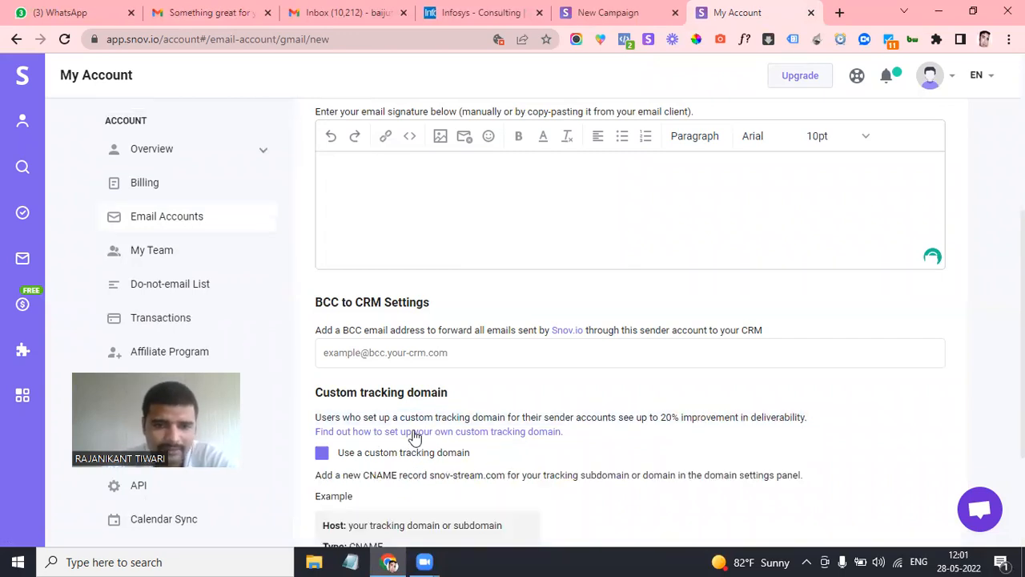
{"action": "scroll", "coordinate": [415, 437], "scroll_direction": "down", "scroll_amount": 2}
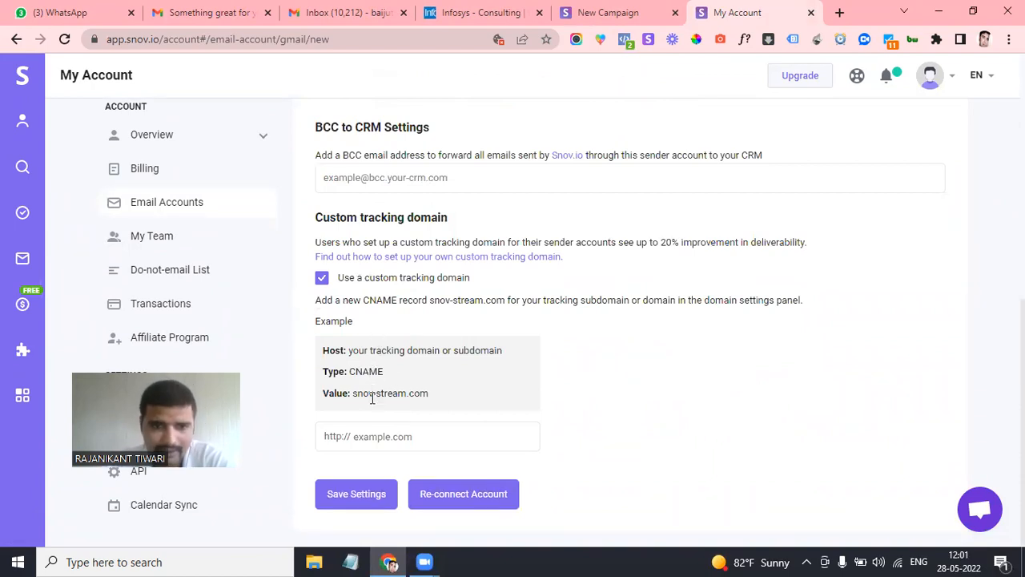
{"action": "left_click", "coordinate": [363, 431]}
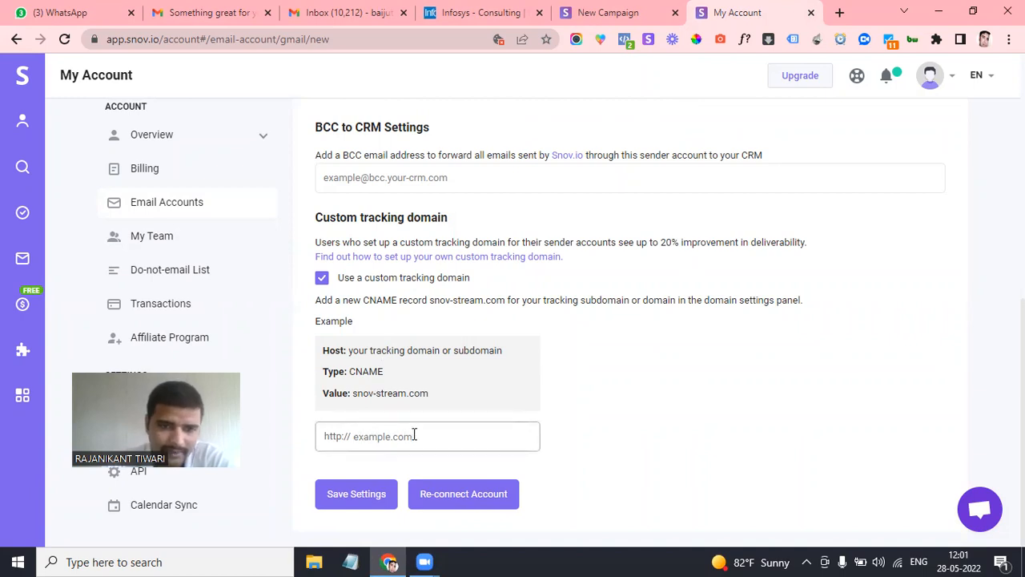
{"action": "left_click", "coordinate": [321, 277]}
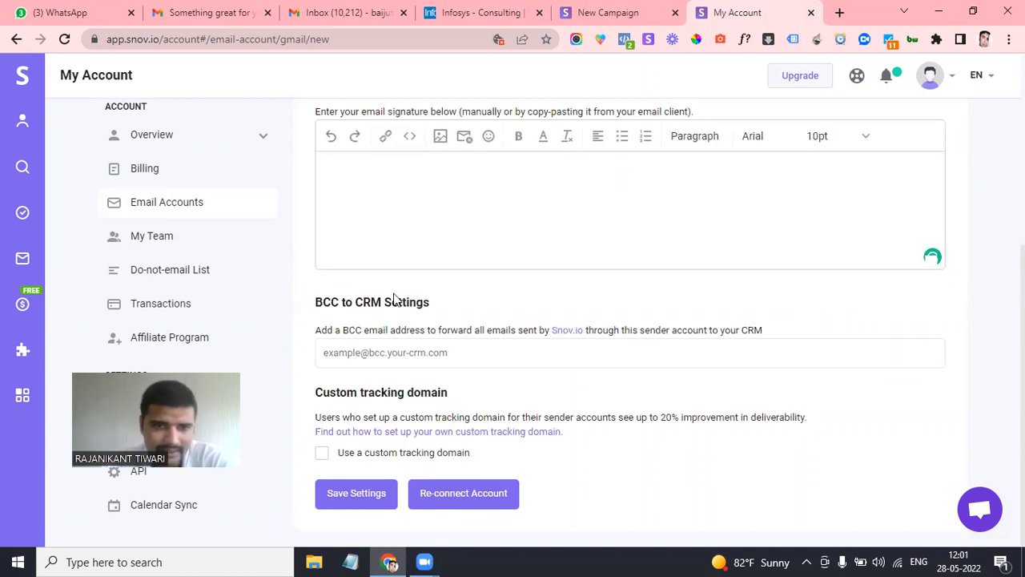
{"action": "left_click", "coordinate": [352, 491]}
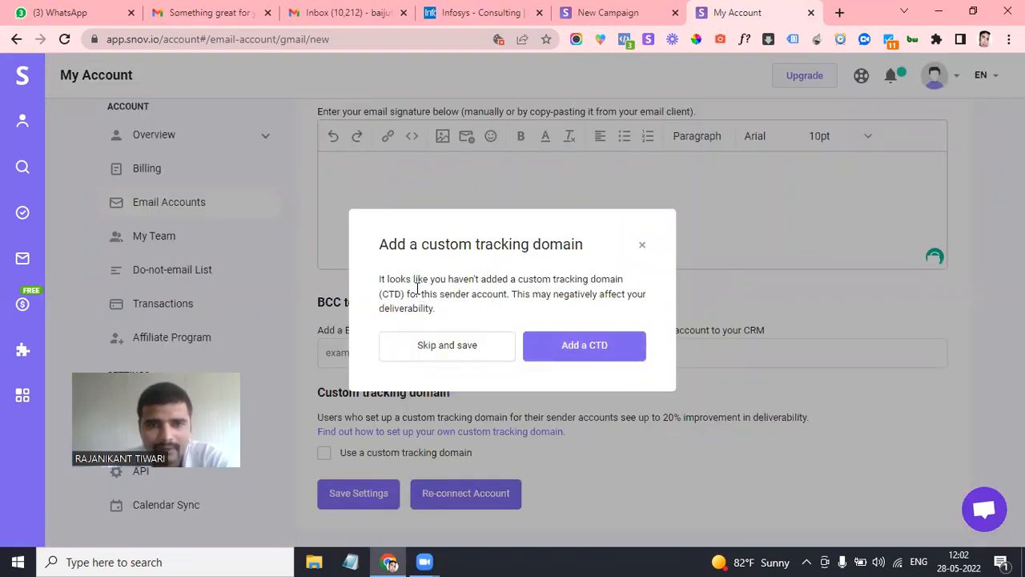
Skip the tracking domain prompt, save anyway, and dismiss the '[object Object]' error
{"action": "left_click", "coordinate": [553, 345]}
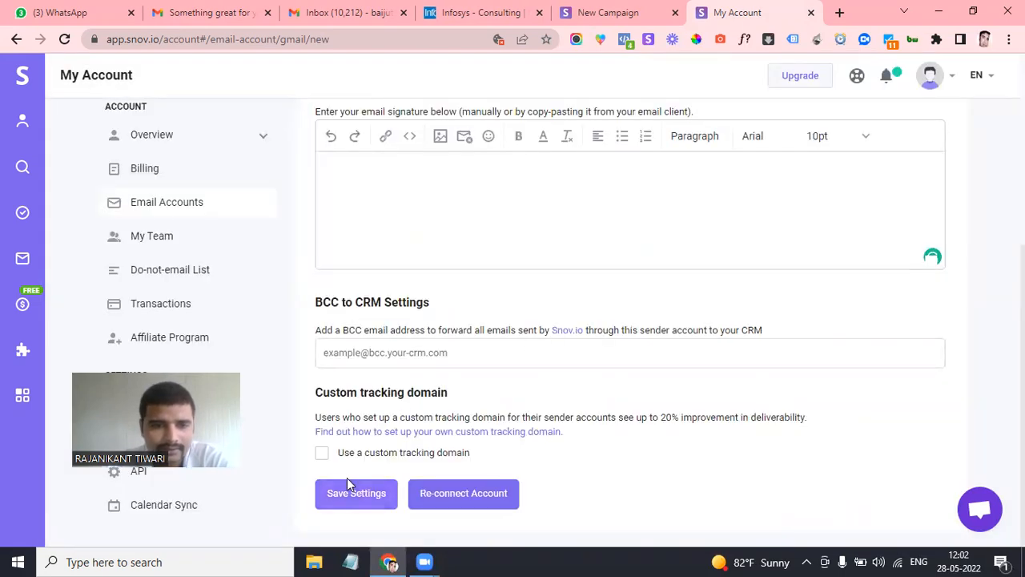
{"action": "left_click", "coordinate": [348, 482]}
{"action": "left_click", "coordinate": [449, 346]}
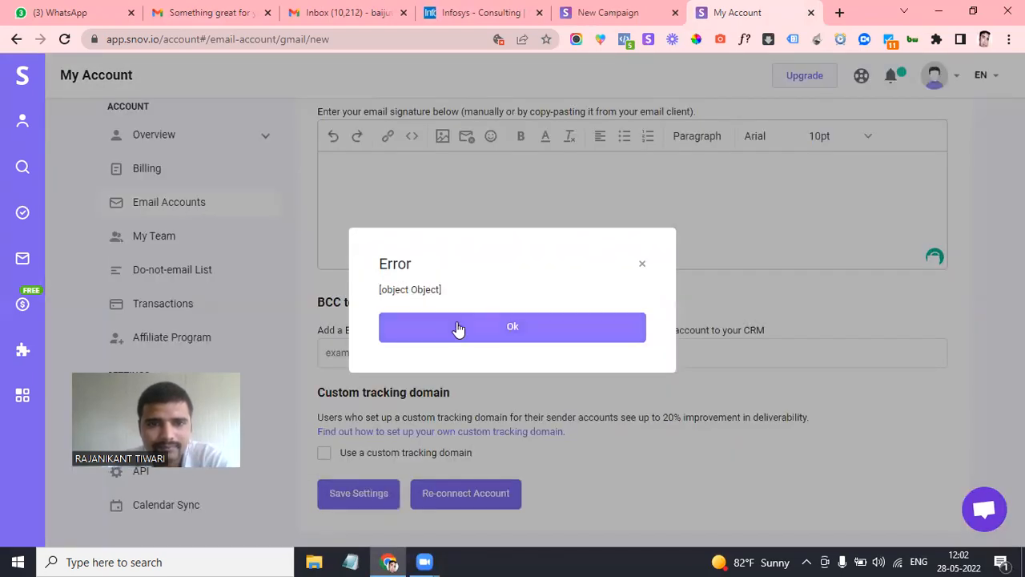
{"action": "left_click", "coordinate": [458, 329]}
{"action": "scroll", "coordinate": [408, 268], "scroll_direction": "up", "scroll_amount": 2}
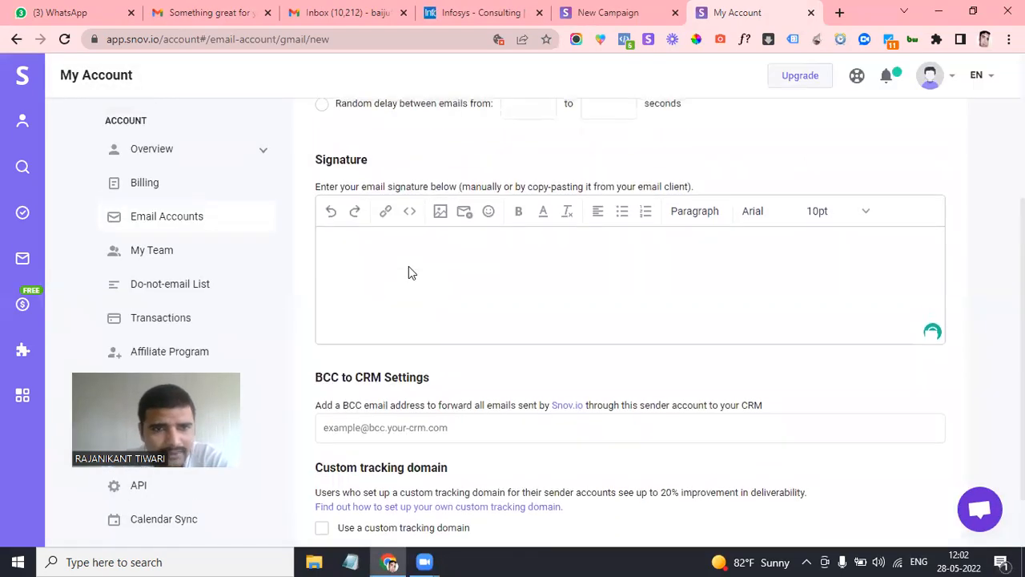
{"action": "scroll", "coordinate": [464, 297], "scroll_direction": "up", "scroll_amount": 1}
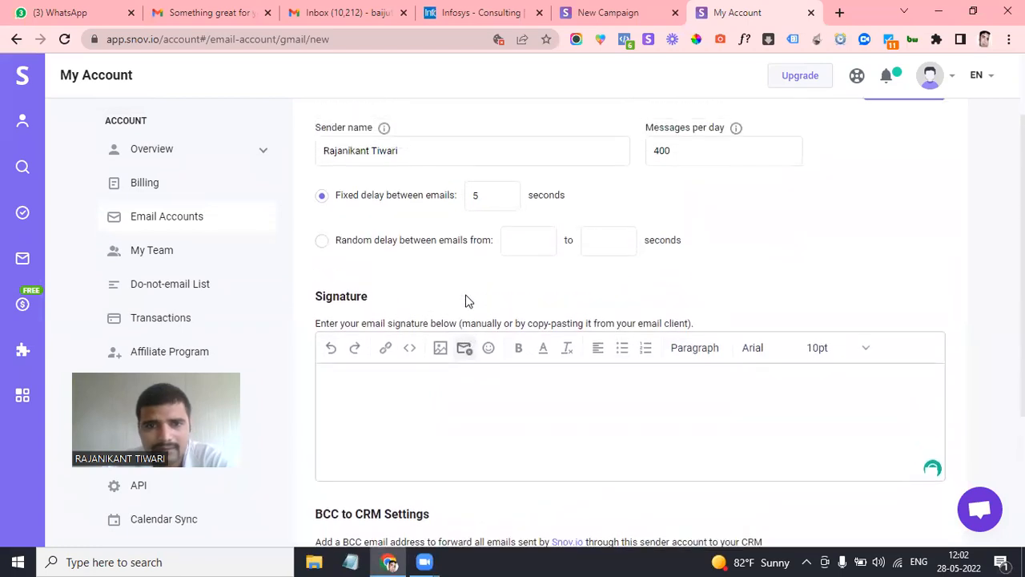
{"action": "scroll", "coordinate": [466, 298], "scroll_direction": "up", "scroll_amount": 2}
{"action": "scroll", "coordinate": [467, 298], "scroll_direction": "down", "scroll_amount": 3}
{"action": "scroll", "coordinate": [466, 298], "scroll_direction": "down", "scroll_amount": 3}
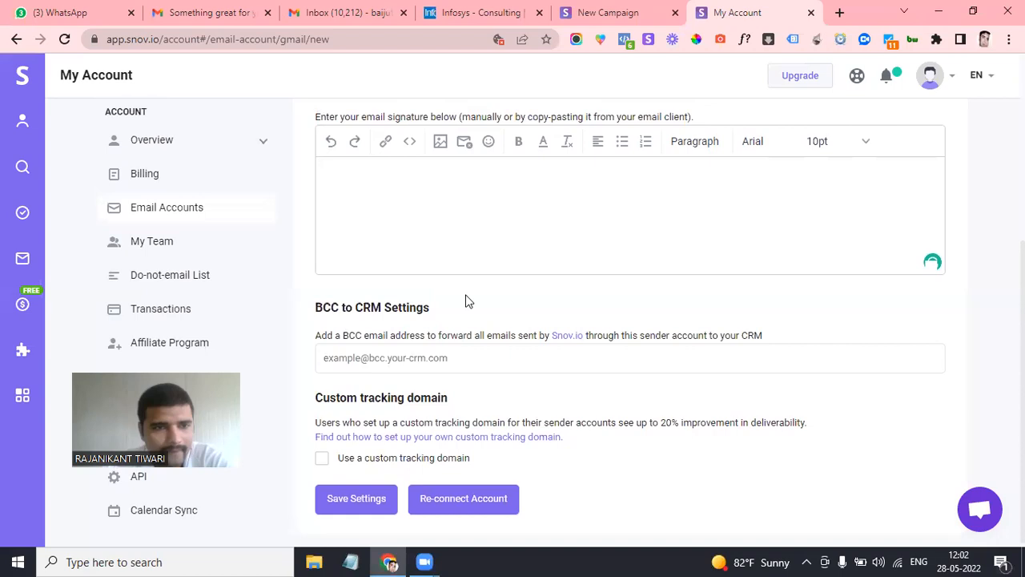
{"action": "scroll", "coordinate": [468, 299], "scroll_direction": "up", "scroll_amount": 1}
Enter the signature 'jkldlkow', save with Skip and save, and dismiss the resulting error
{"action": "left_click", "coordinate": [402, 207]}
{"action": "type", "text": "jkldlkow"}
{"action": "scroll", "coordinate": [402, 206], "scroll_direction": "down", "scroll_amount": 1}
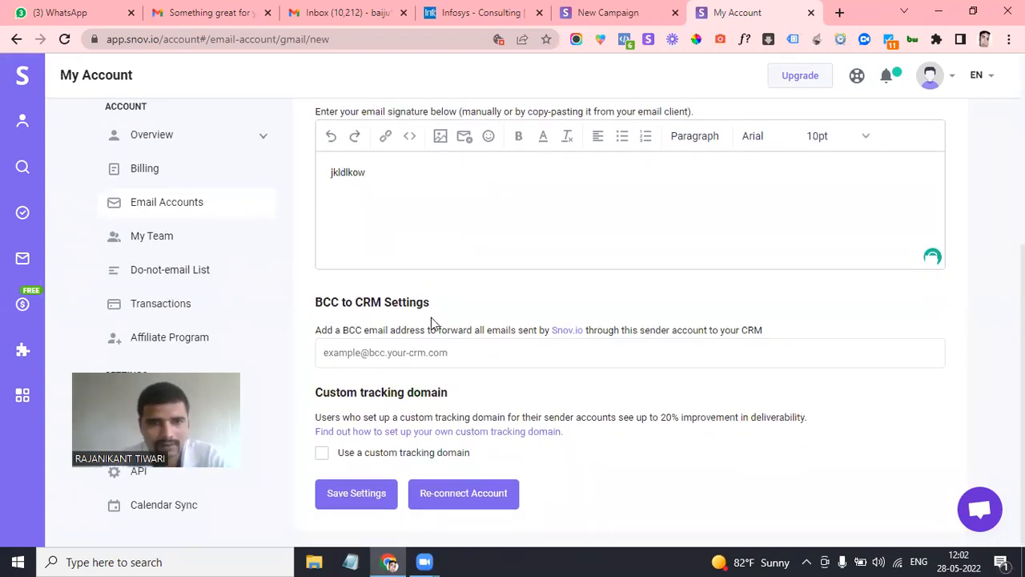
{"action": "left_click", "coordinate": [349, 487]}
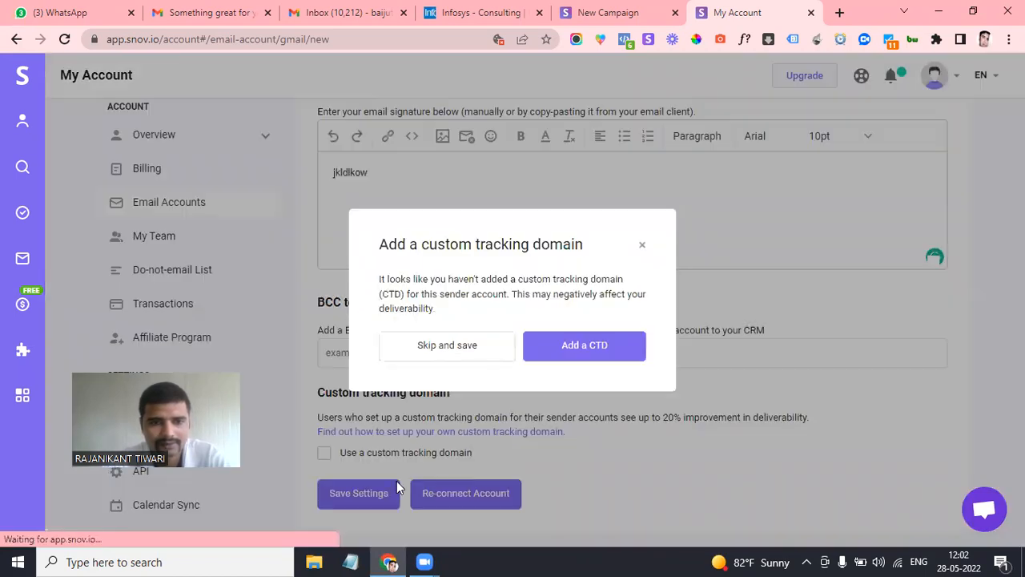
{"action": "left_click", "coordinate": [435, 346]}
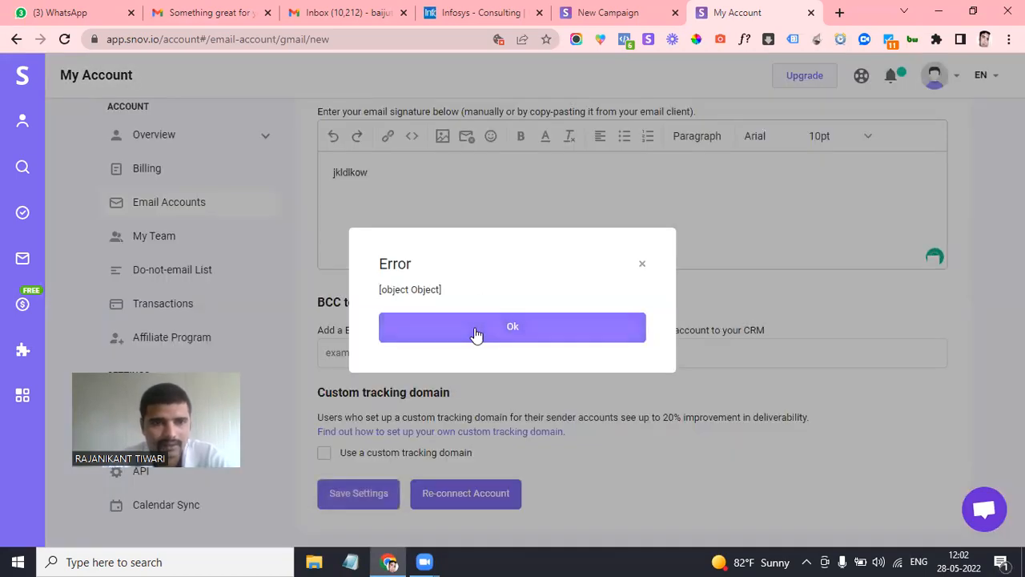
{"action": "left_click", "coordinate": [476, 337]}
{"action": "scroll", "coordinate": [437, 354], "scroll_direction": "up", "scroll_amount": 3}
{"action": "scroll", "coordinate": [437, 354], "scroll_direction": "up", "scroll_amount": 1}
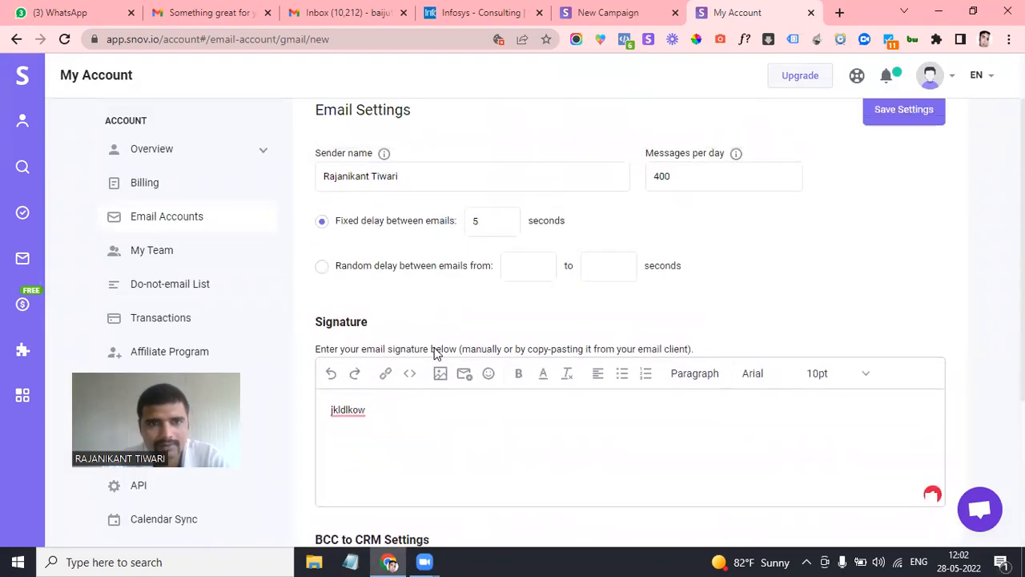
{"action": "scroll", "coordinate": [559, 411], "scroll_direction": "down", "scroll_amount": 2}
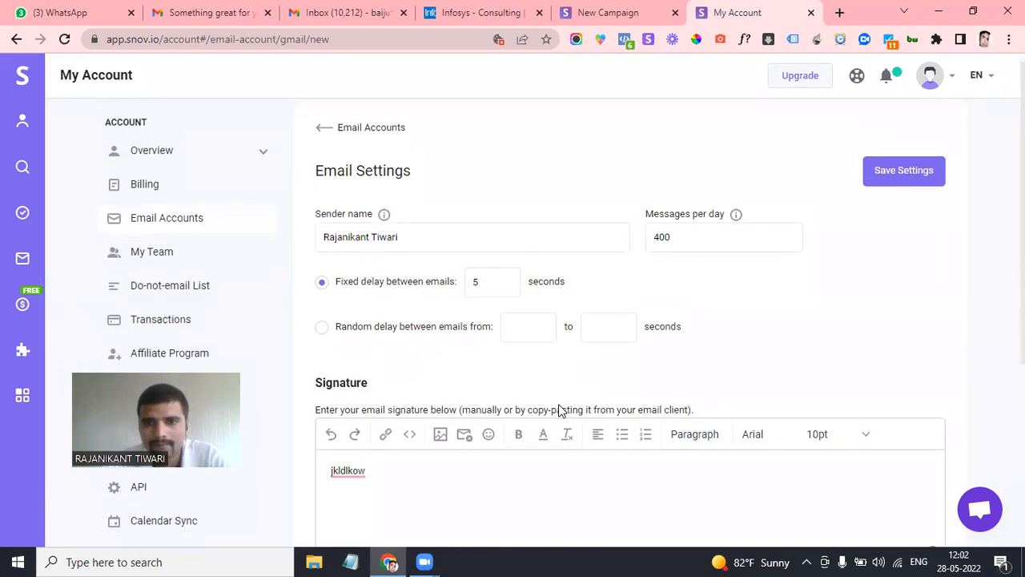
{"action": "scroll", "coordinate": [559, 410], "scroll_direction": "down", "scroll_amount": 2}
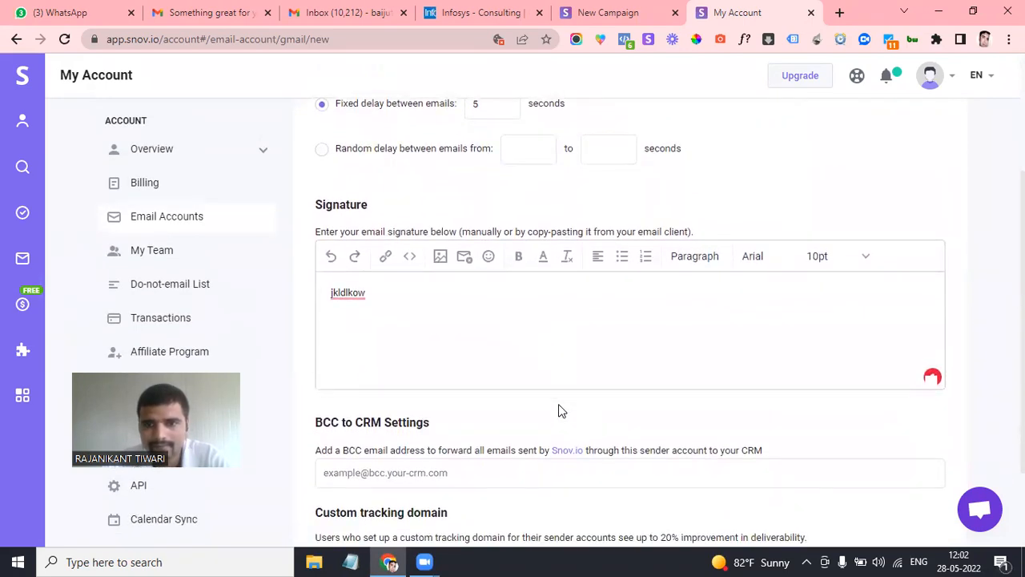
{"action": "scroll", "coordinate": [559, 410], "scroll_direction": "down", "scroll_amount": 1}
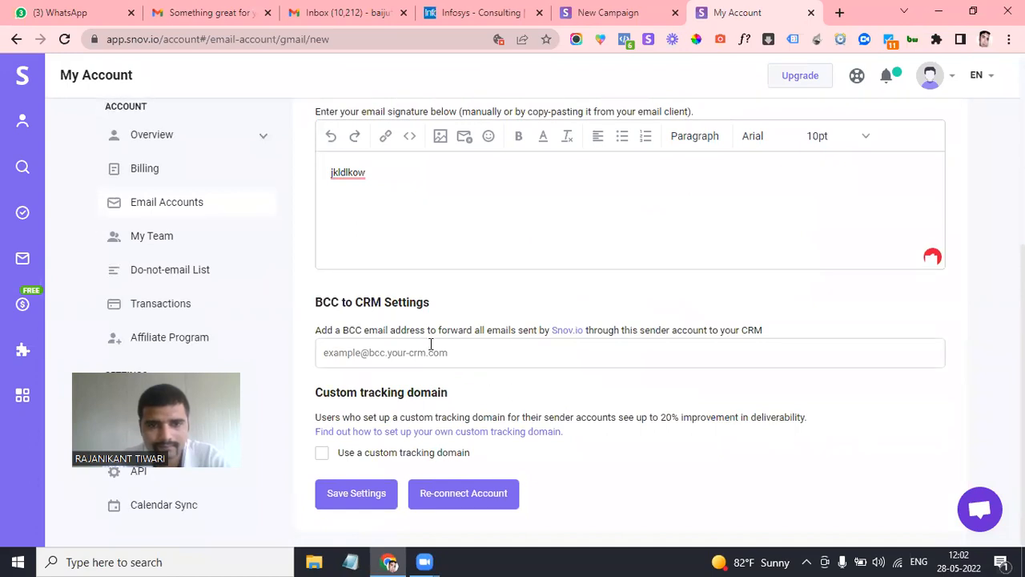
Enter a BCC email address, save skipping the tracking domain, and dismiss the error
{"action": "left_click", "coordinate": [418, 359]}
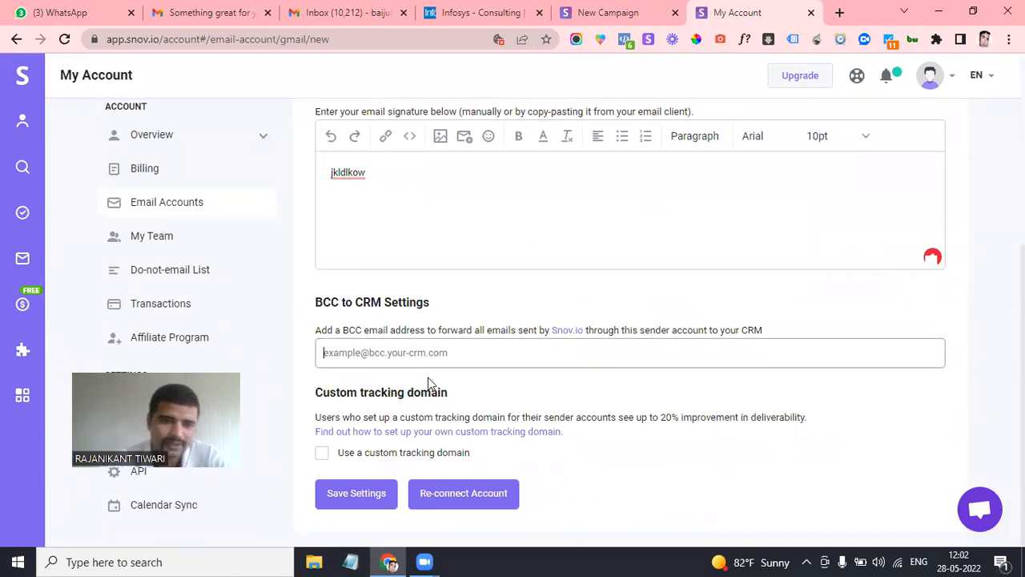
{"action": "scroll", "coordinate": [433, 389], "scroll_direction": "up", "scroll_amount": 1}
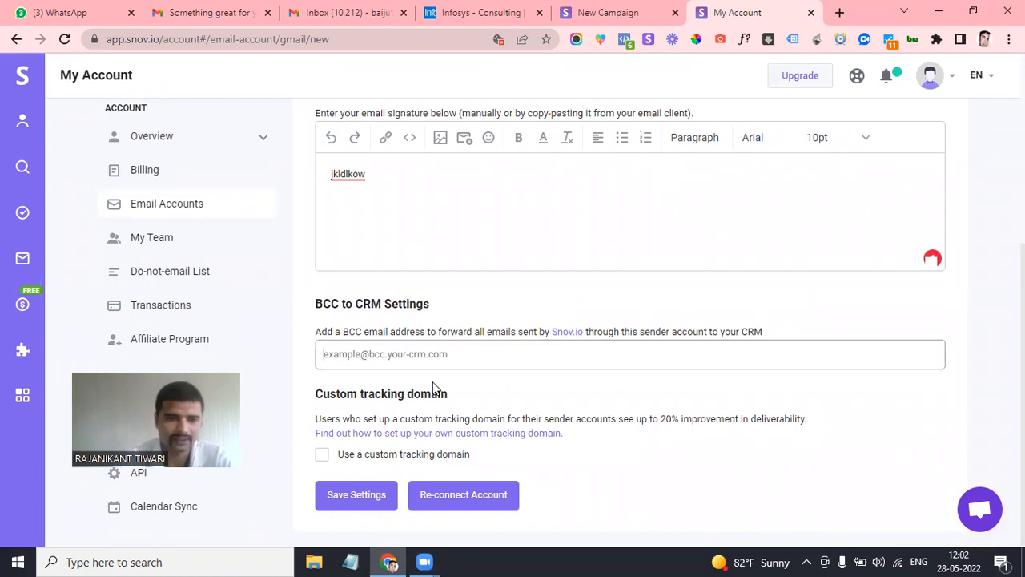
{"action": "scroll", "coordinate": [438, 418], "scroll_direction": "down", "scroll_amount": 1}
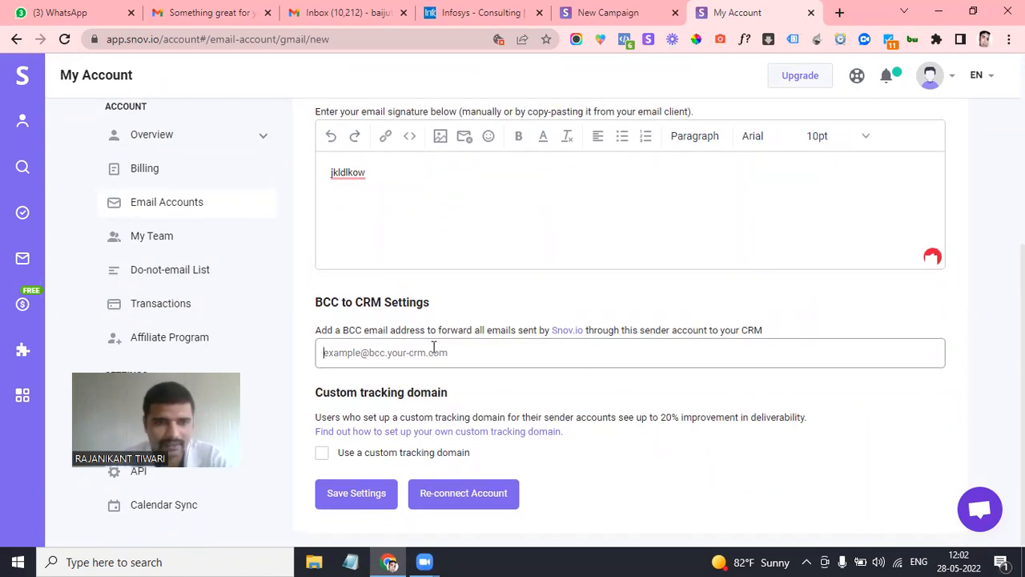
{"action": "left_click", "coordinate": [873, 559]}
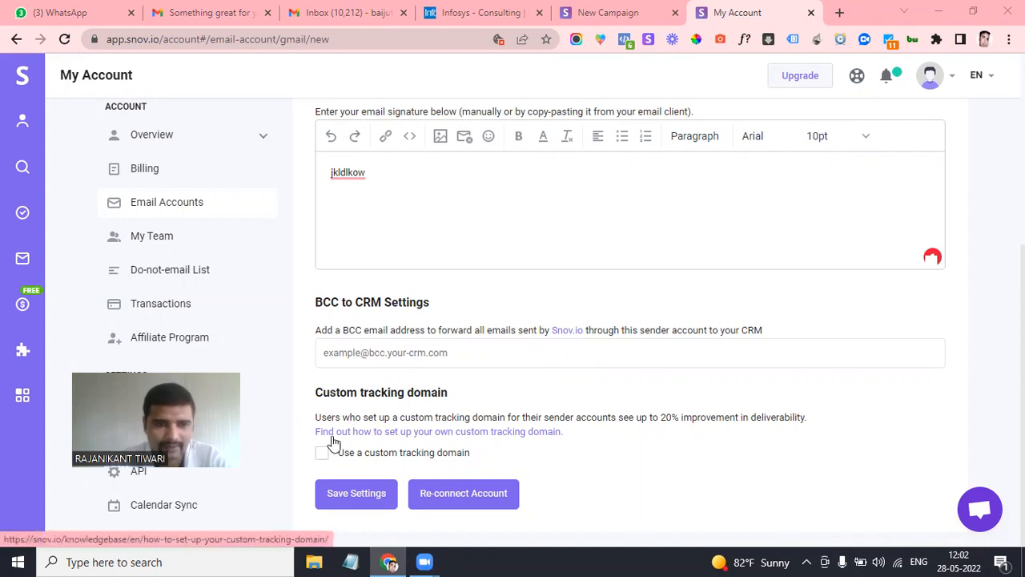
{"action": "left_click", "coordinate": [371, 350]}
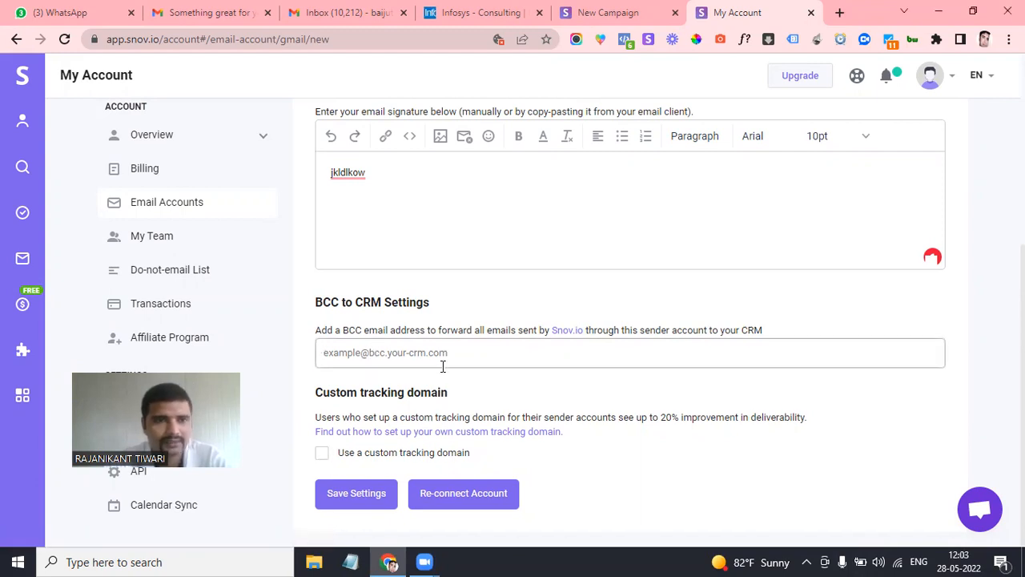
{"action": "type", "text": "jkldl"}
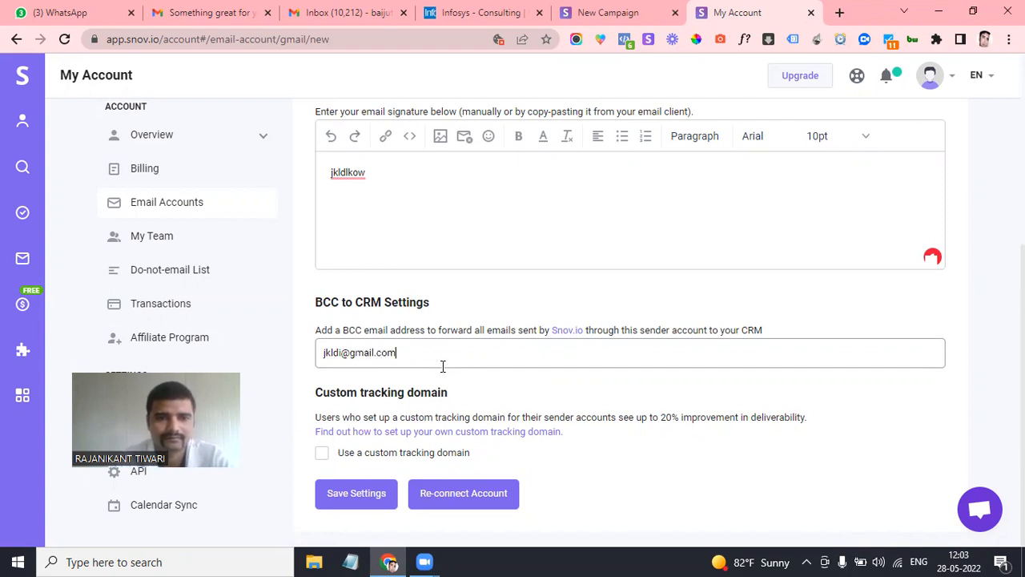
{"action": "left_click", "coordinate": [339, 487]}
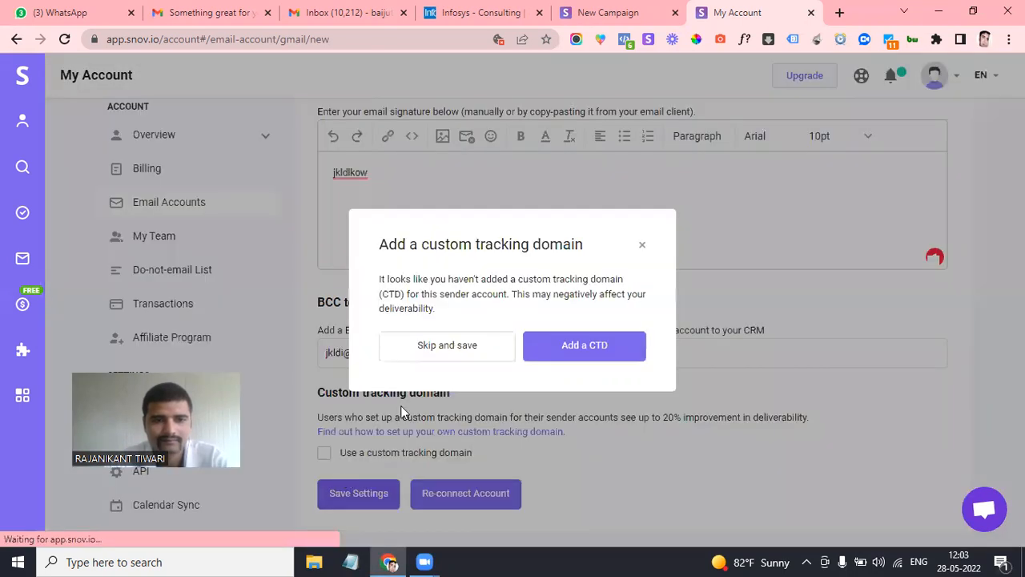
{"action": "left_click", "coordinate": [451, 346]}
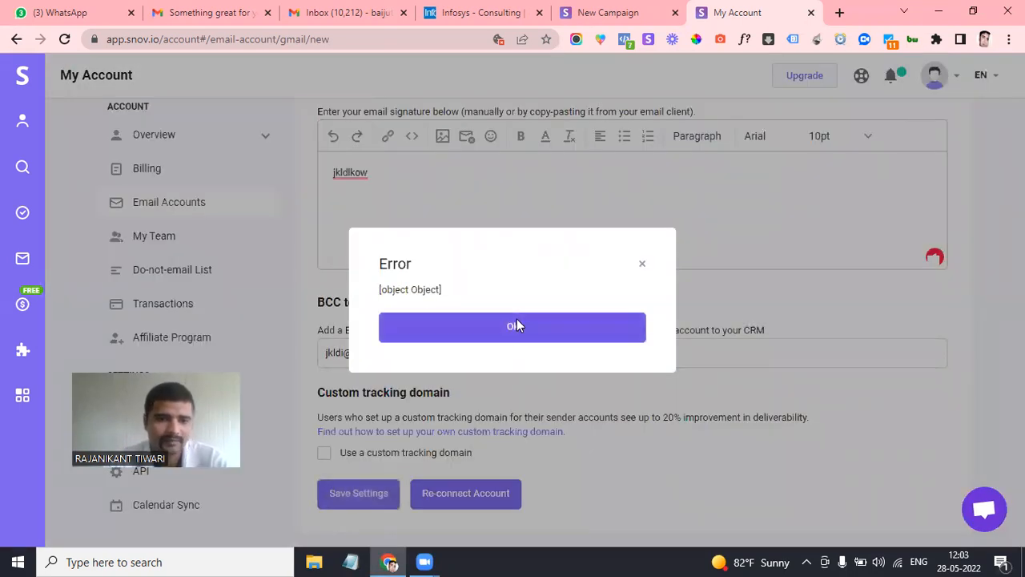
{"action": "left_click", "coordinate": [517, 319]}
{"action": "scroll", "coordinate": [494, 254], "scroll_direction": "up", "scroll_amount": 5}
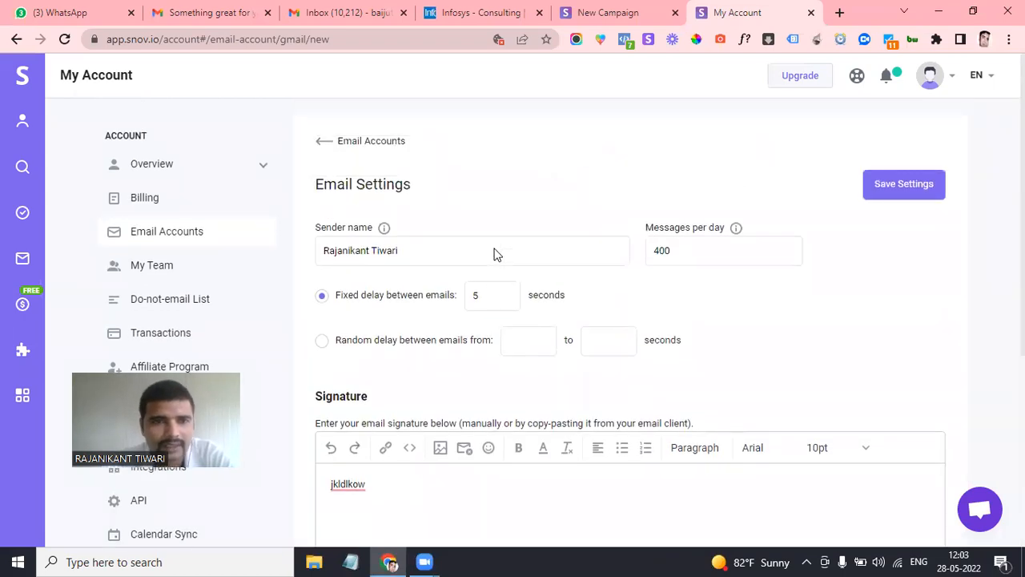
{"action": "scroll", "coordinate": [494, 254], "scroll_direction": "down", "scroll_amount": 1}
Check the 400-per-day limit and 5-second delay, then extend the signature with 'lkjd kdkjlso lsks kkldie kkdos'
{"action": "left_click", "coordinate": [687, 222]}
{"action": "scroll", "coordinate": [688, 268], "scroll_direction": "down", "scroll_amount": 1}
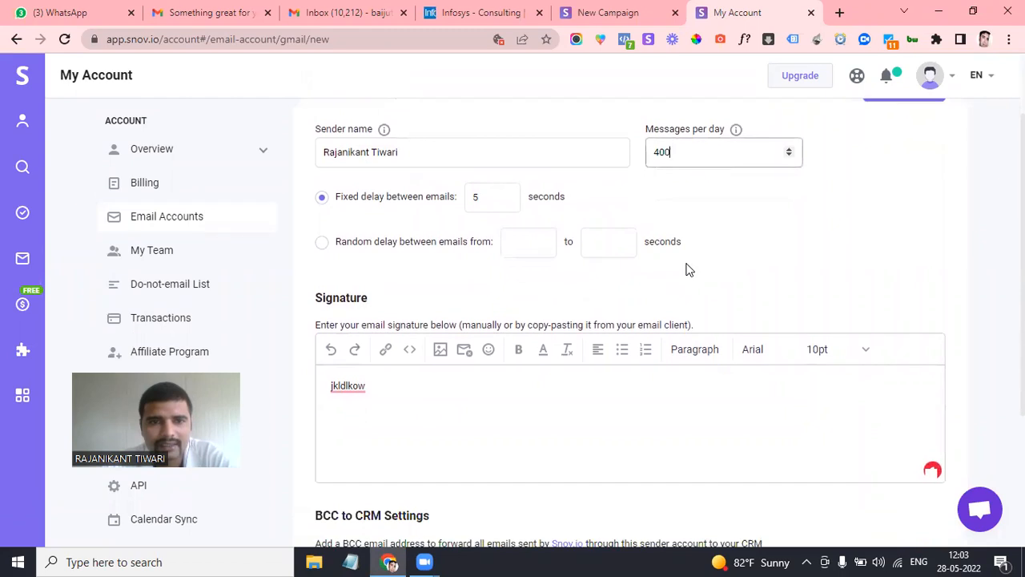
{"action": "left_click", "coordinate": [490, 195]}
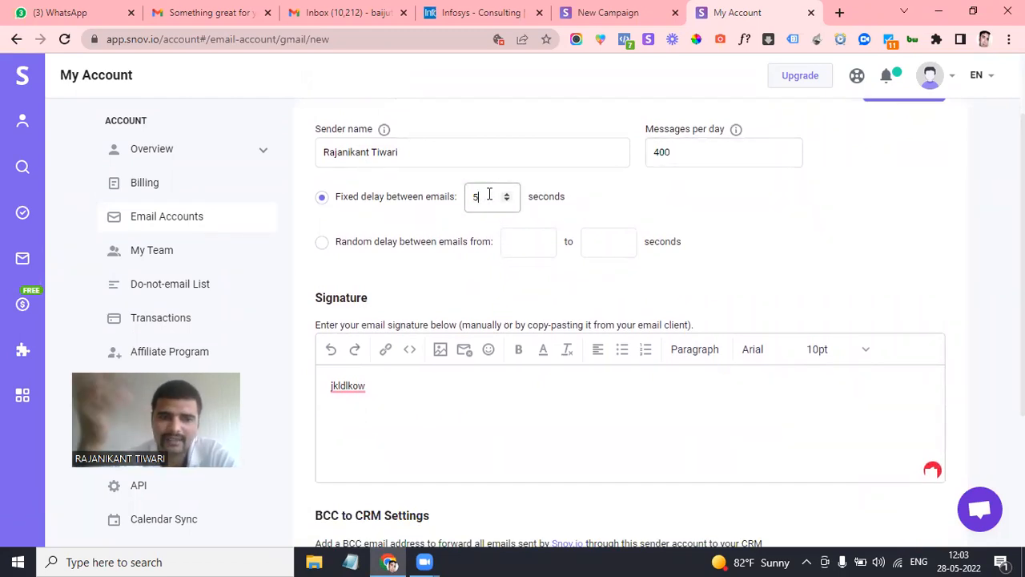
{"action": "scroll", "coordinate": [400, 304], "scroll_direction": "down", "scroll_amount": 1}
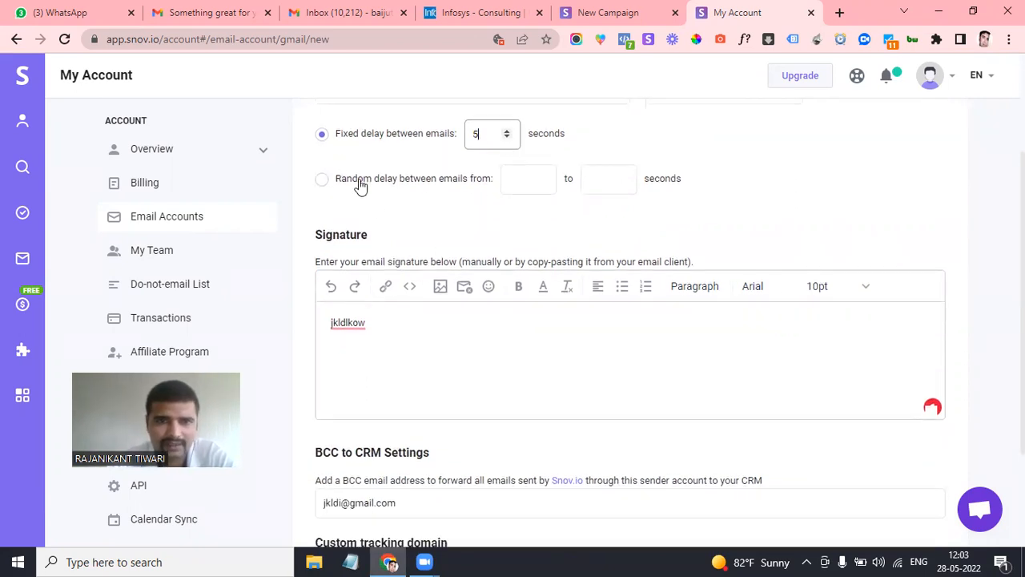
{"action": "scroll", "coordinate": [500, 226], "scroll_direction": "down", "scroll_amount": 1}
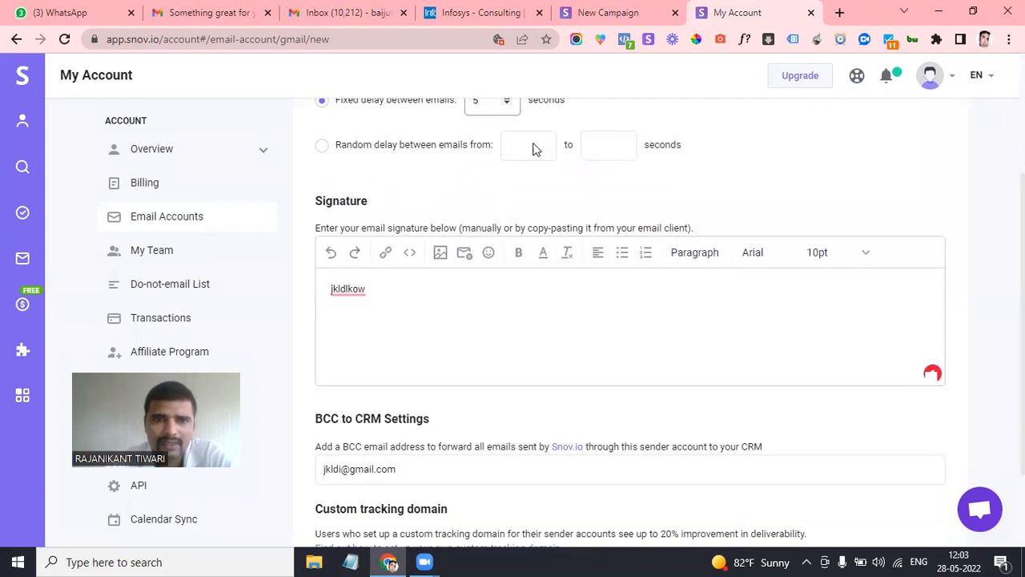
{"action": "scroll", "coordinate": [395, 338], "scroll_direction": "down", "scroll_amount": 1}
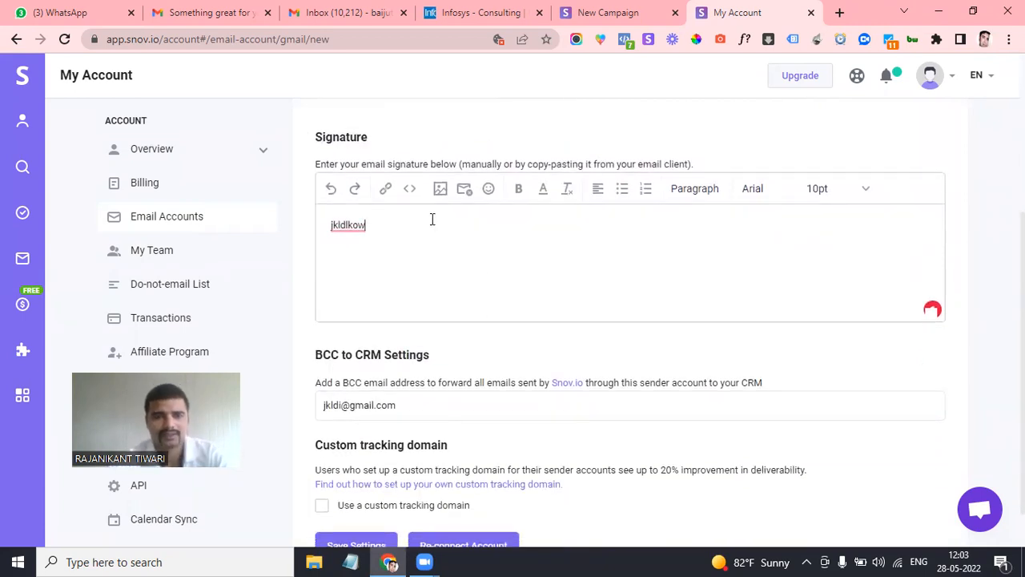
{"action": "type", "text": "lkjd kdkjlso lsks kkld"}
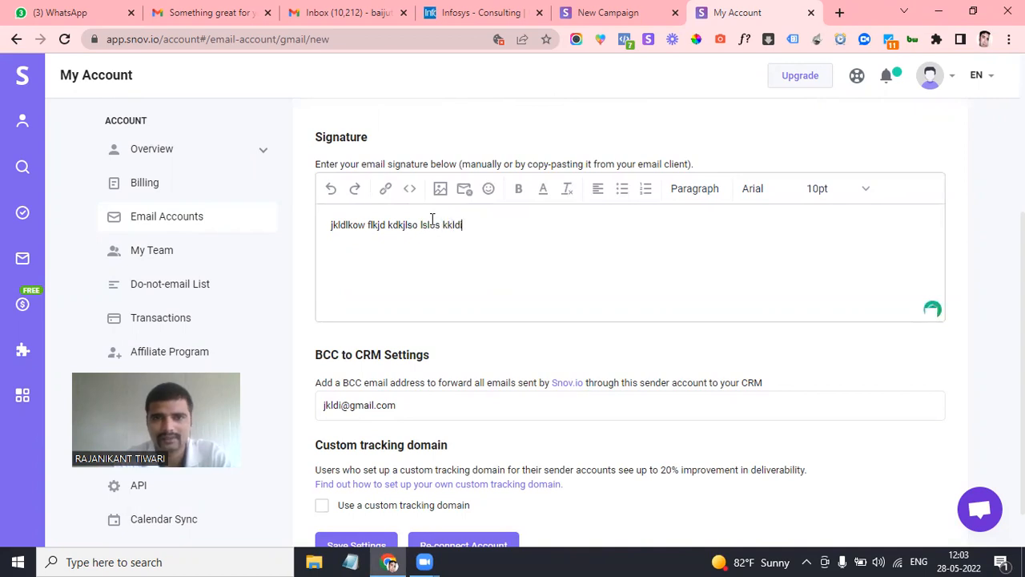
{"action": "type", "text": "ie  kkdos"}
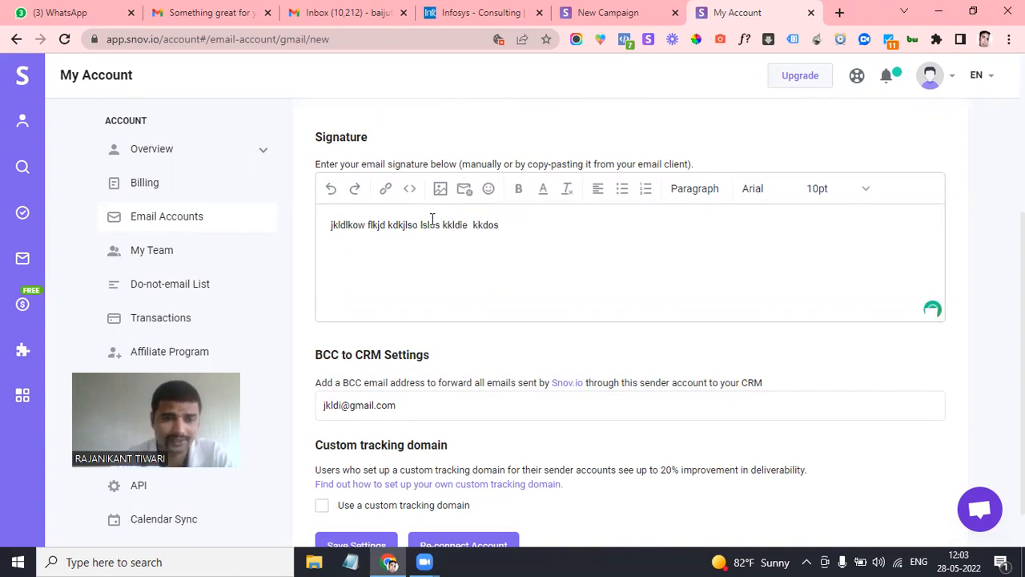
{"action": "scroll", "coordinate": [431, 218], "scroll_direction": "down", "scroll_amount": 1}
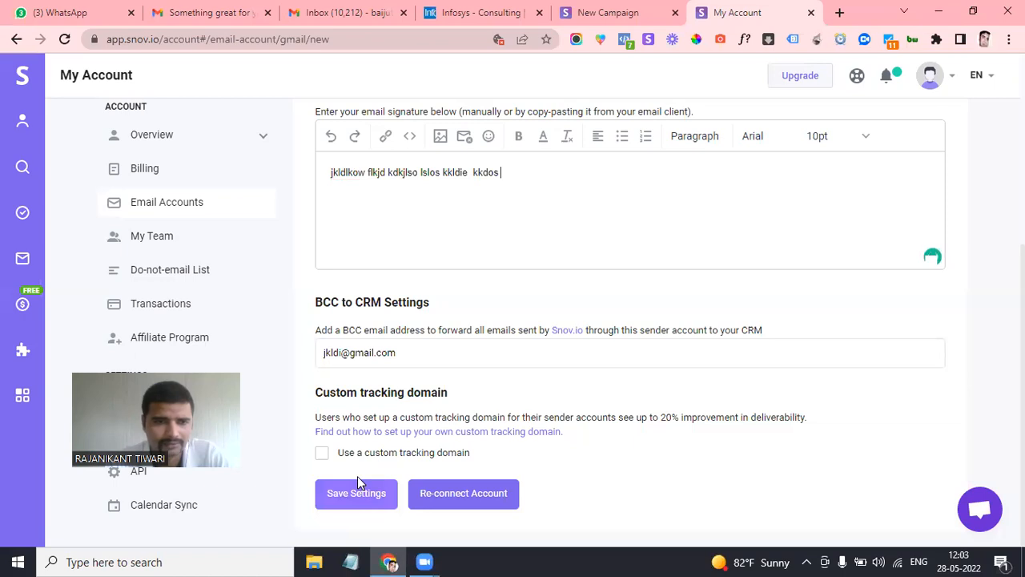
Save the Gmail sender settings, skipping the custom tracking domain
{"action": "left_click", "coordinate": [357, 480]}
{"action": "left_click", "coordinate": [478, 350]}
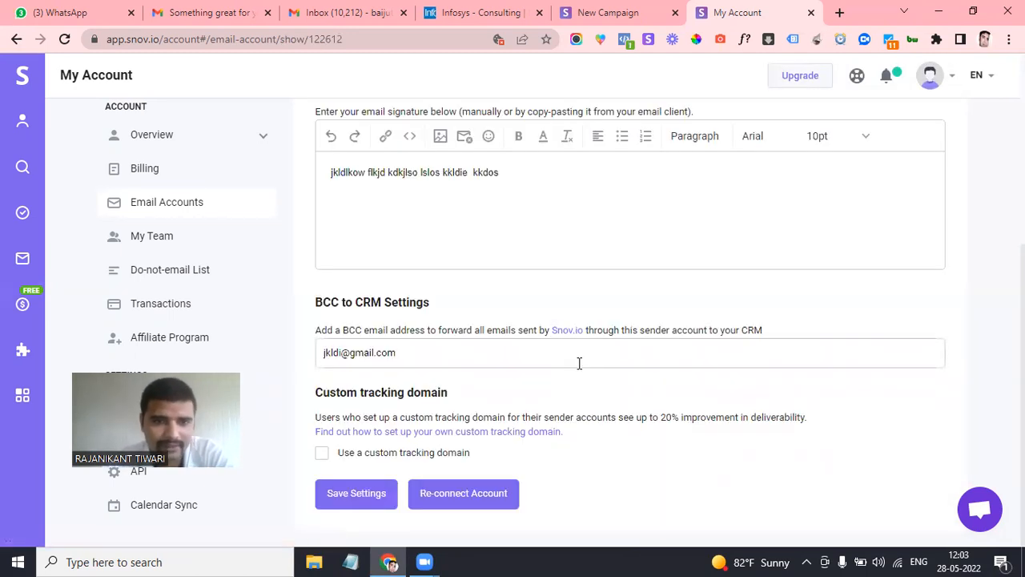
{"action": "scroll", "coordinate": [461, 314], "scroll_direction": "up", "scroll_amount": 5}
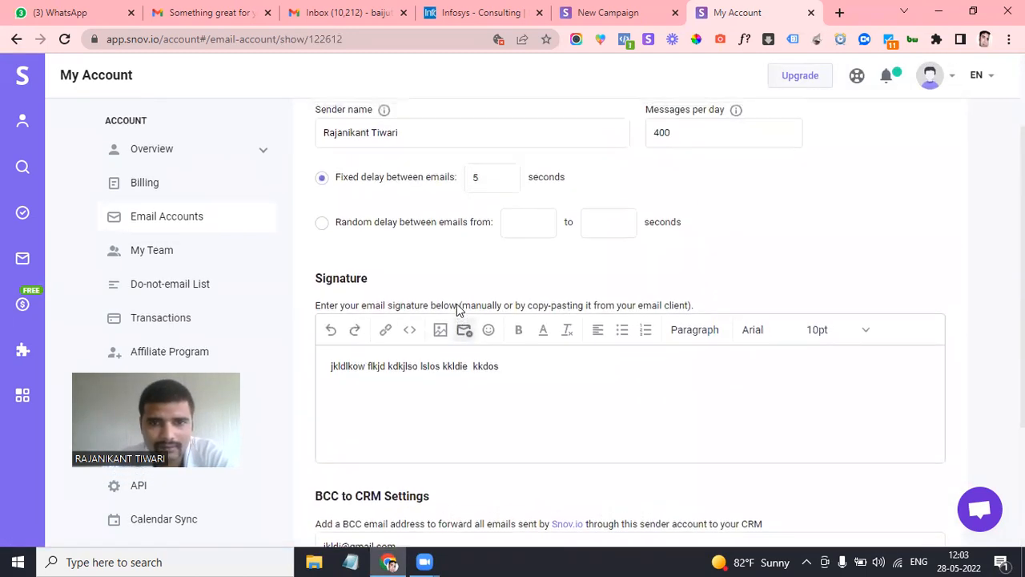
{"action": "scroll", "coordinate": [458, 309], "scroll_direction": "down", "scroll_amount": 4}
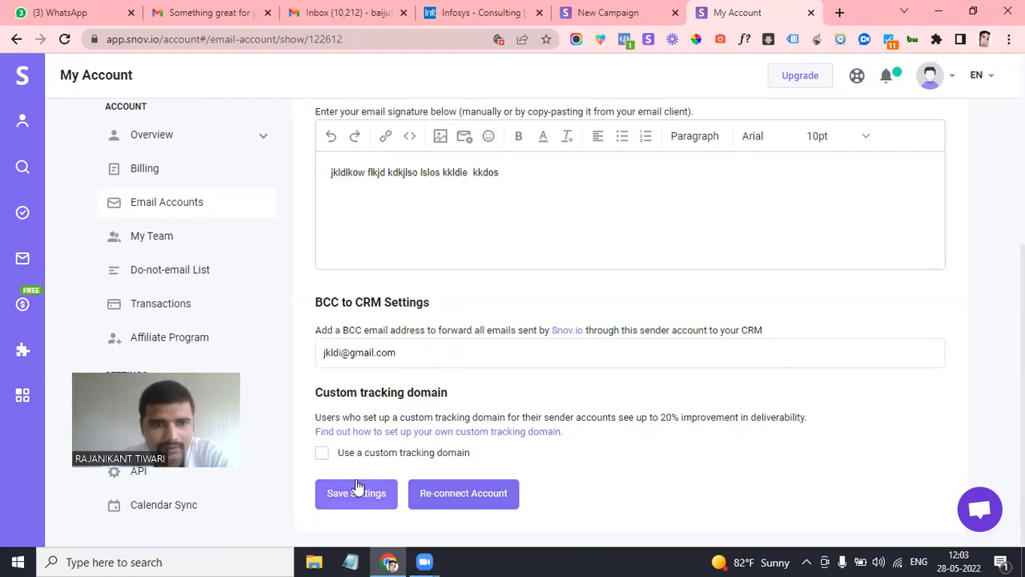
{"action": "scroll", "coordinate": [460, 317], "scroll_direction": "up", "scroll_amount": 4}
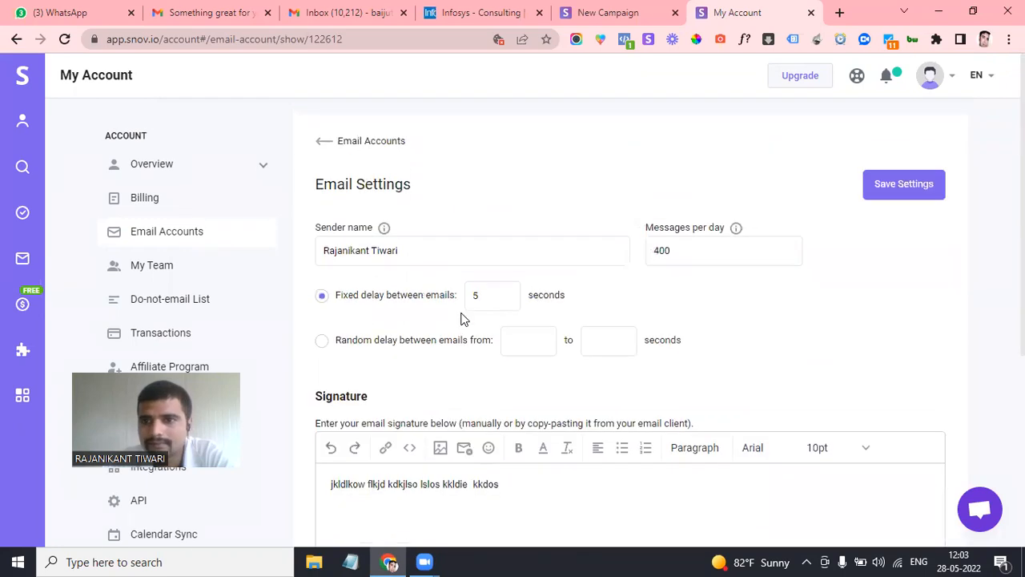
{"action": "scroll", "coordinate": [460, 319], "scroll_direction": "down", "scroll_amount": 2}
{"action": "scroll", "coordinate": [462, 318], "scroll_direction": "up", "scroll_amount": 4}
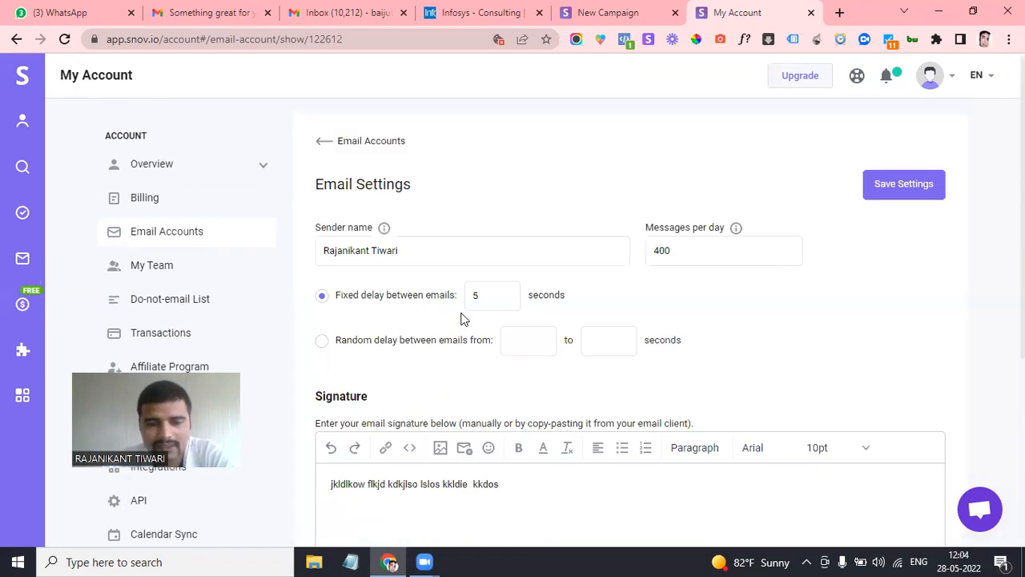
Save the email settings configuration again and return to the Email Accounts list
{"action": "left_click", "coordinate": [890, 185]}
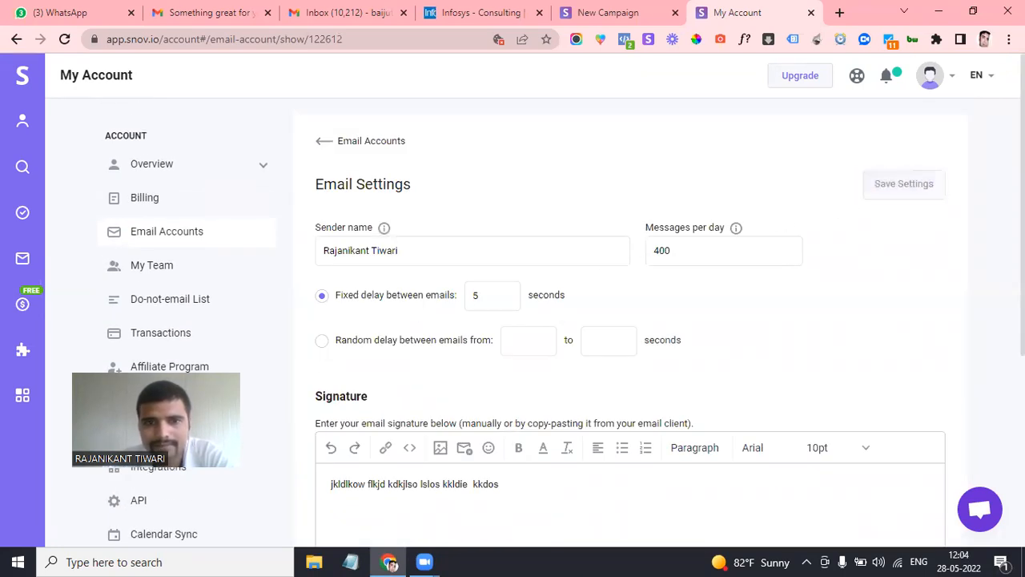
{"action": "scroll", "coordinate": [721, 313], "scroll_direction": "down", "scroll_amount": 4}
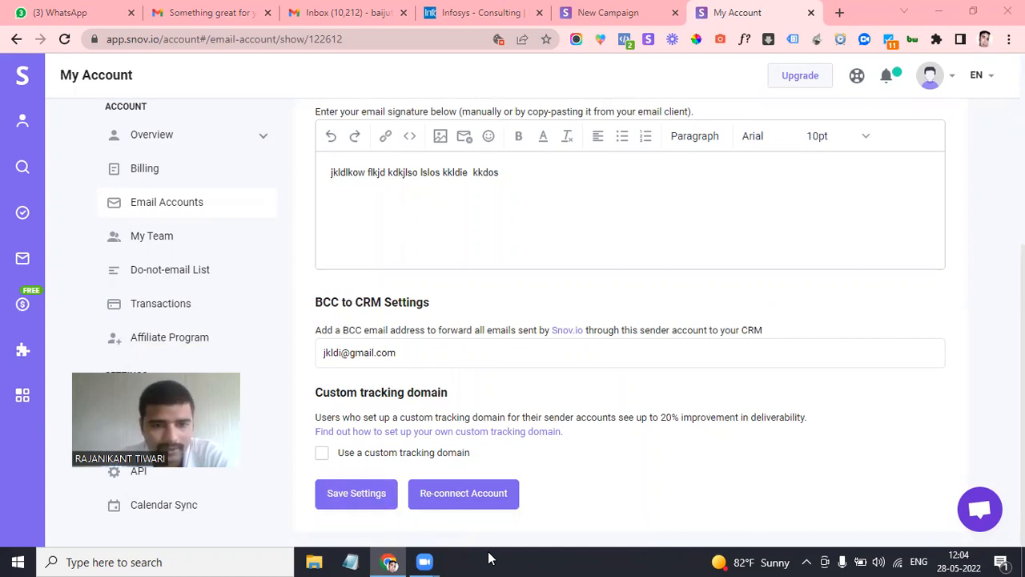
{"action": "left_click", "coordinate": [350, 494]}
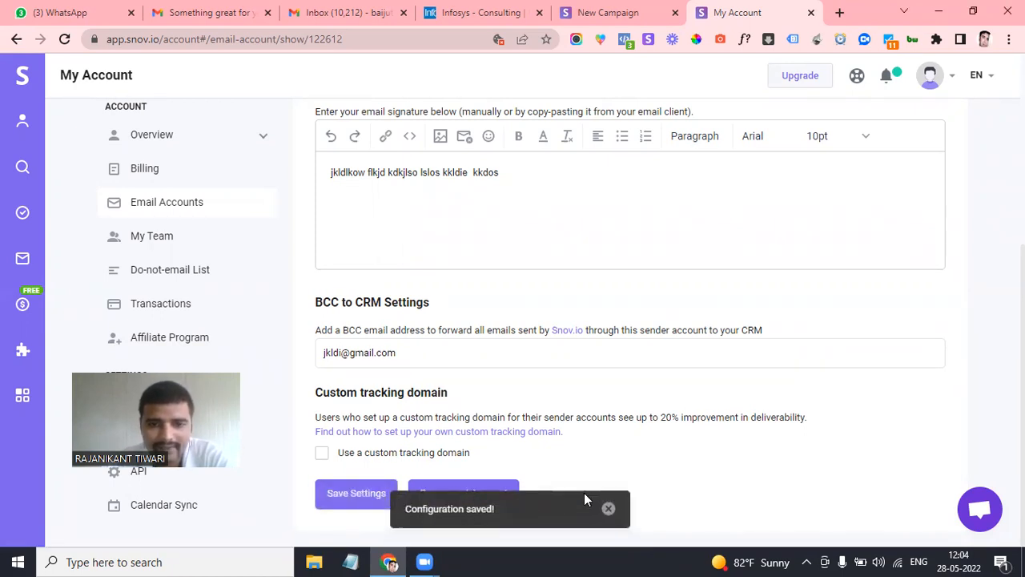
{"action": "scroll", "coordinate": [744, 293], "scroll_direction": "up", "scroll_amount": 4}
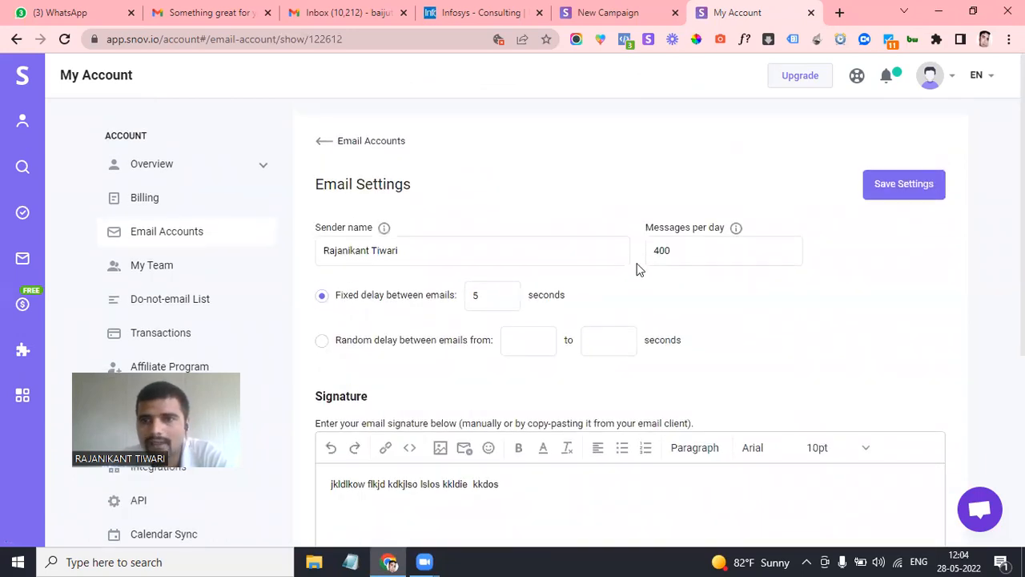
{"action": "scroll", "coordinate": [638, 271], "scroll_direction": "down", "scroll_amount": 3}
{"action": "scroll", "coordinate": [636, 270], "scroll_direction": "down", "scroll_amount": 1}
{"action": "scroll", "coordinate": [636, 270], "scroll_direction": "up", "scroll_amount": 4}
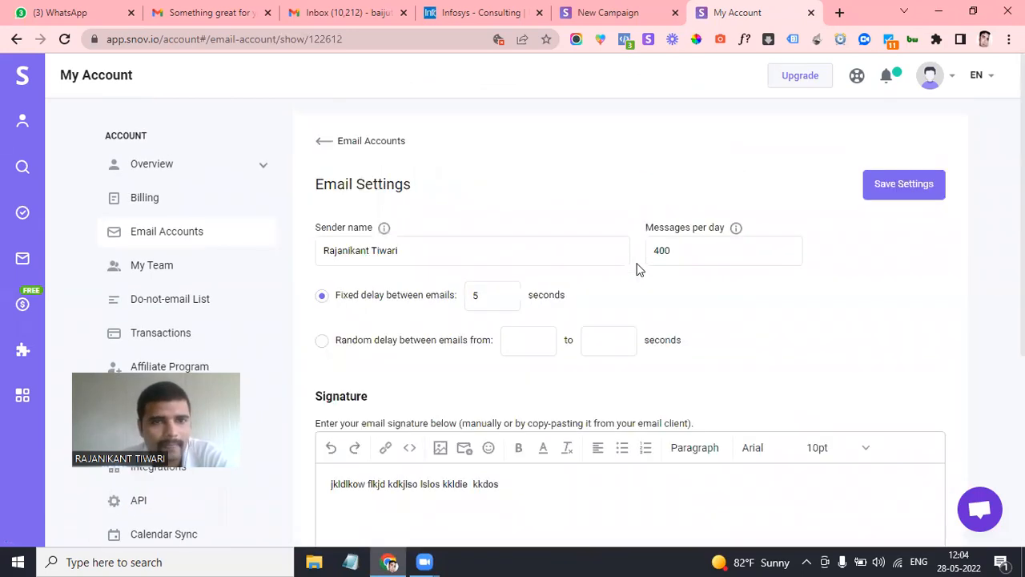
{"action": "left_click", "coordinate": [324, 144]}
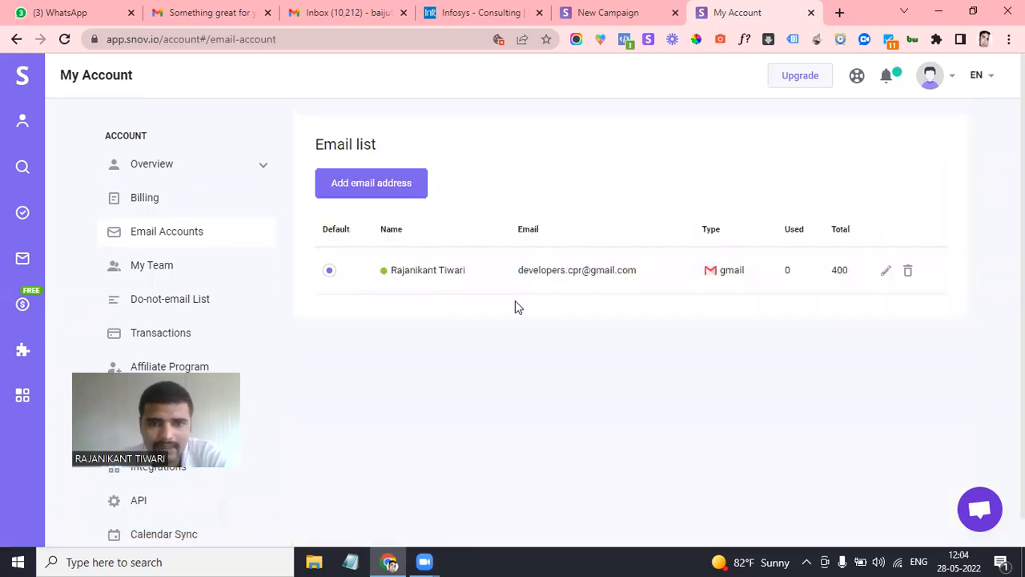
Go back twice in the browser to the blank new-Gmail sender setup page
{"action": "scroll", "coordinate": [515, 304], "scroll_direction": "down", "scroll_amount": 1}
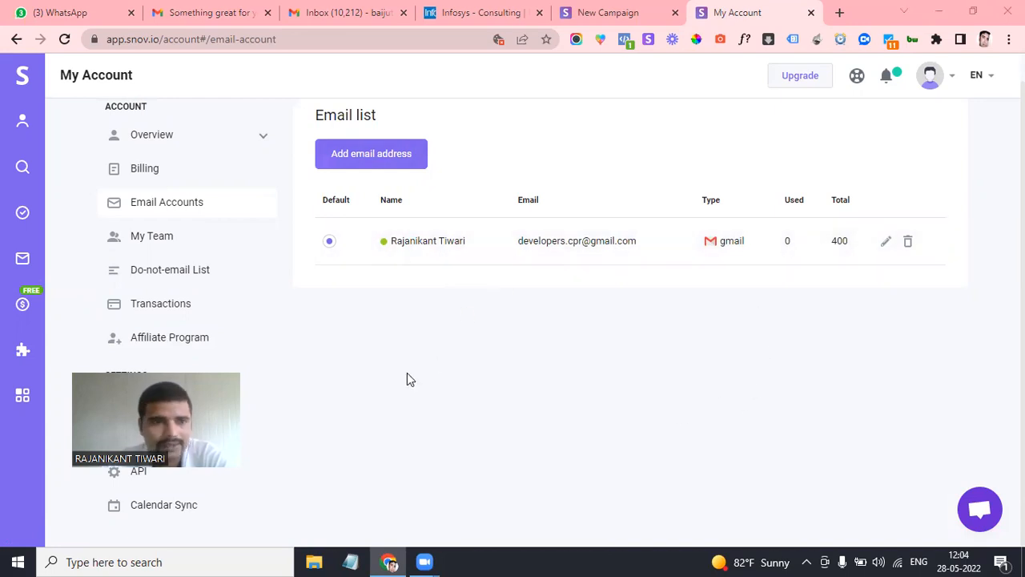
{"action": "scroll", "coordinate": [381, 232], "scroll_direction": "up", "scroll_amount": 1}
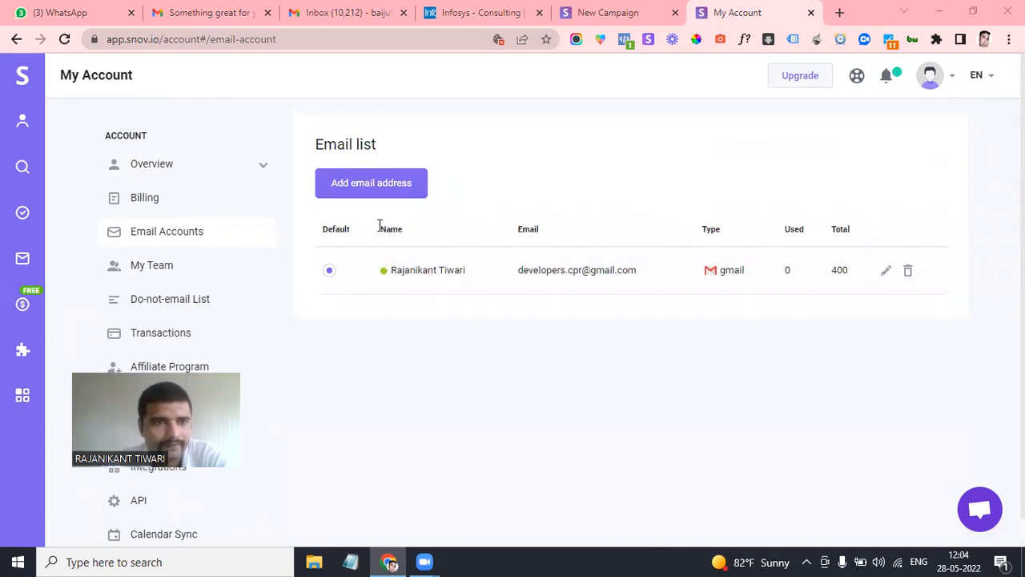
{"action": "left_click", "coordinate": [16, 39]}
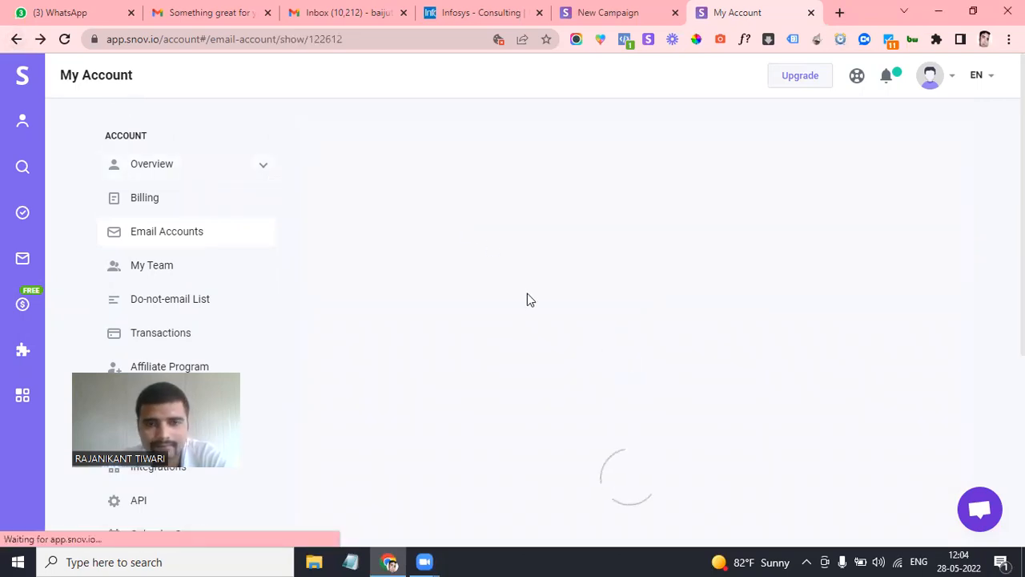
{"action": "scroll", "coordinate": [519, 306], "scroll_direction": "down", "scroll_amount": 4}
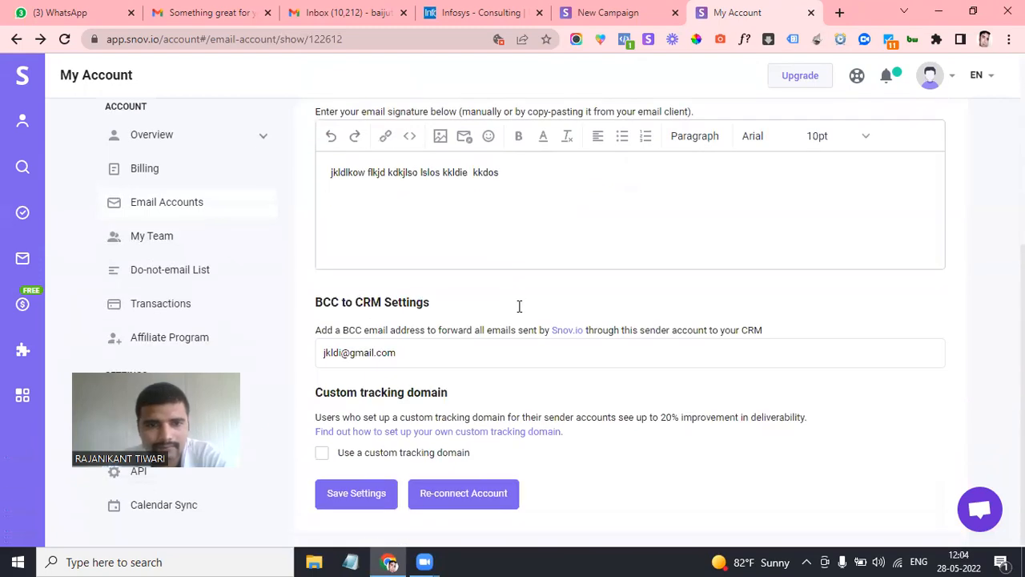
{"action": "scroll", "coordinate": [518, 311], "scroll_direction": "up", "scroll_amount": 4}
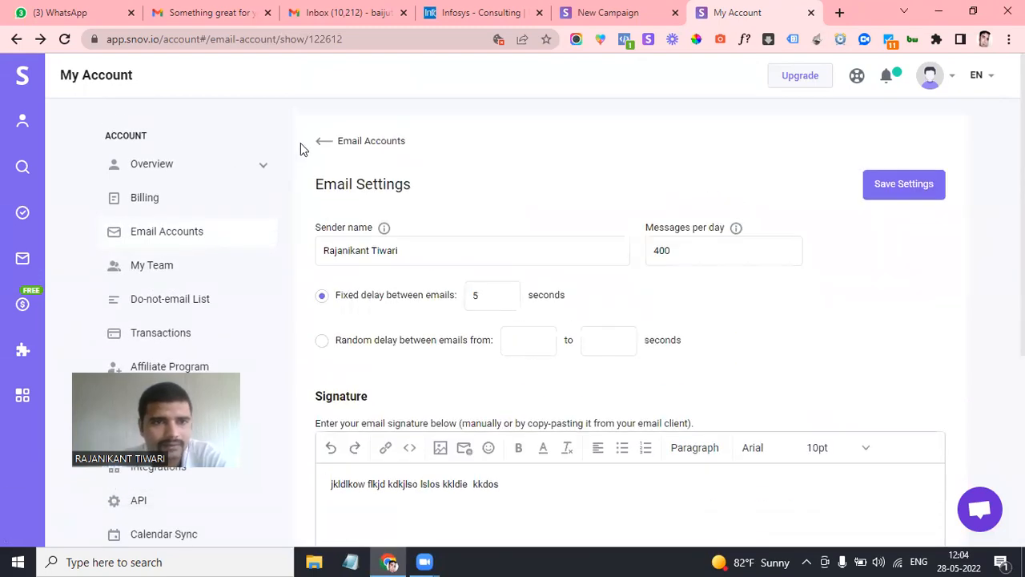
{"action": "left_click", "coordinate": [15, 38]}
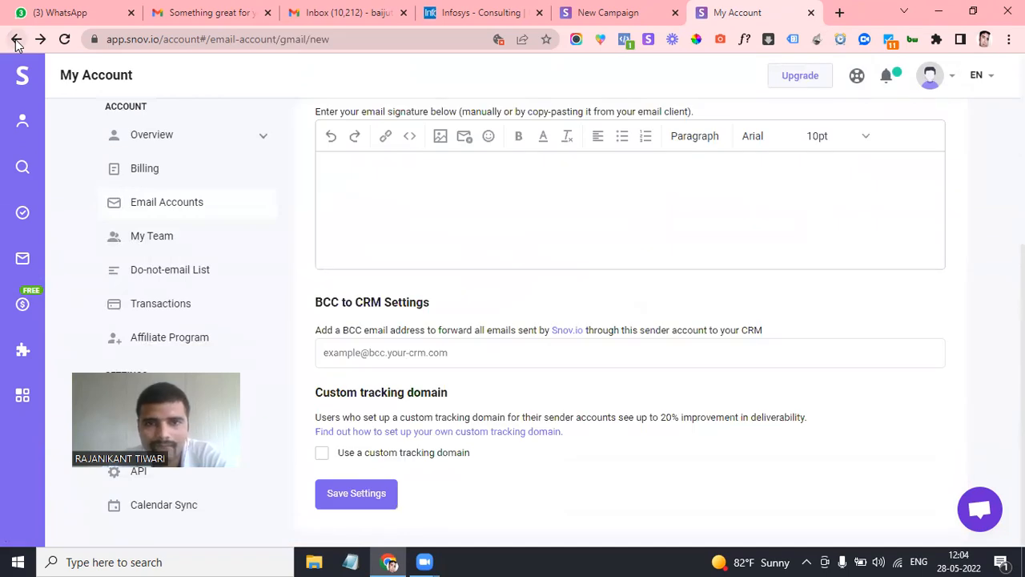
Rerun Google's Gmail connection flow through the consent and account-chooser pages, returning to the New Campaign
{"action": "left_click", "coordinate": [15, 38]}
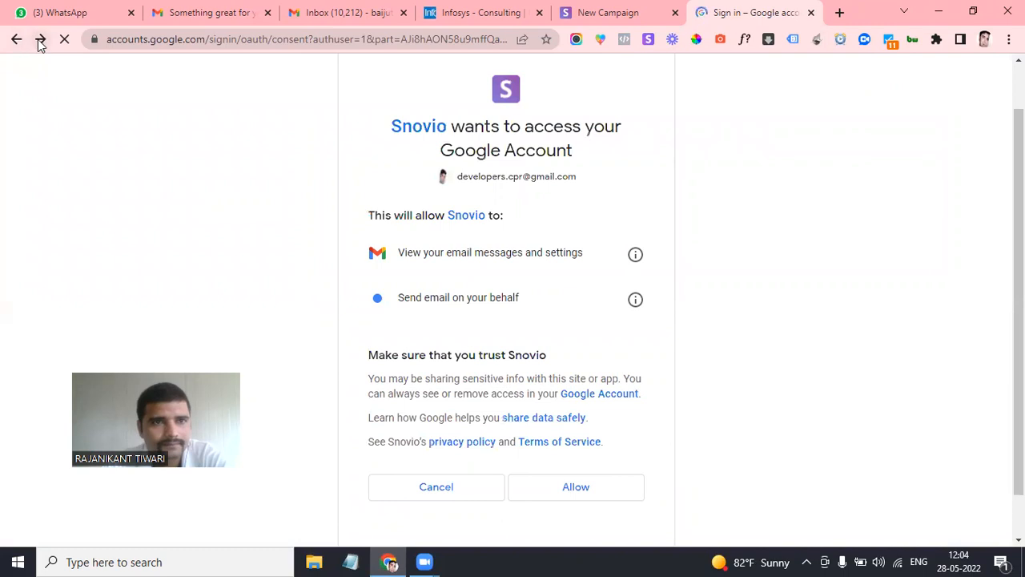
{"action": "left_click", "coordinate": [16, 42]}
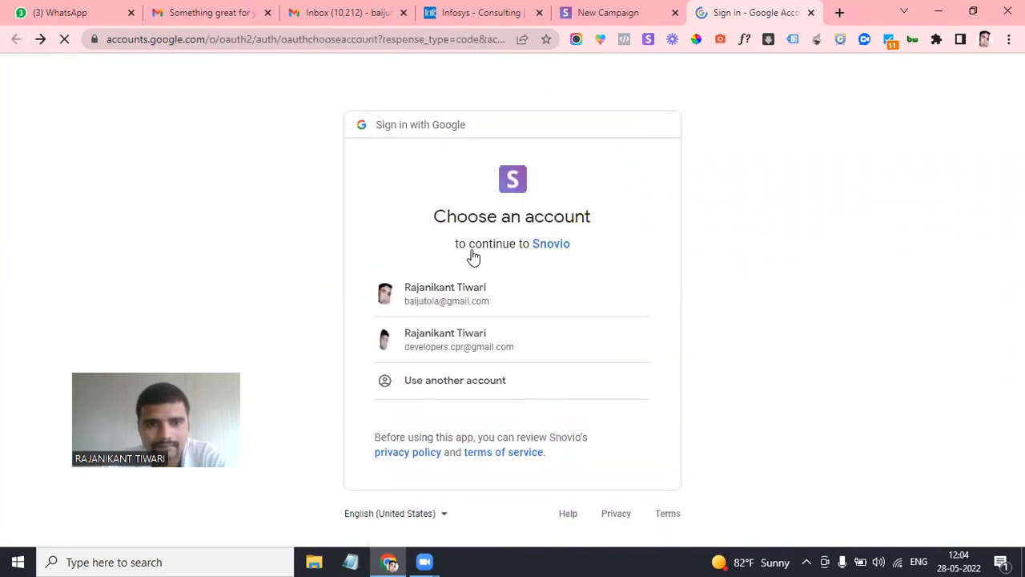
{"action": "left_click", "coordinate": [36, 41]}
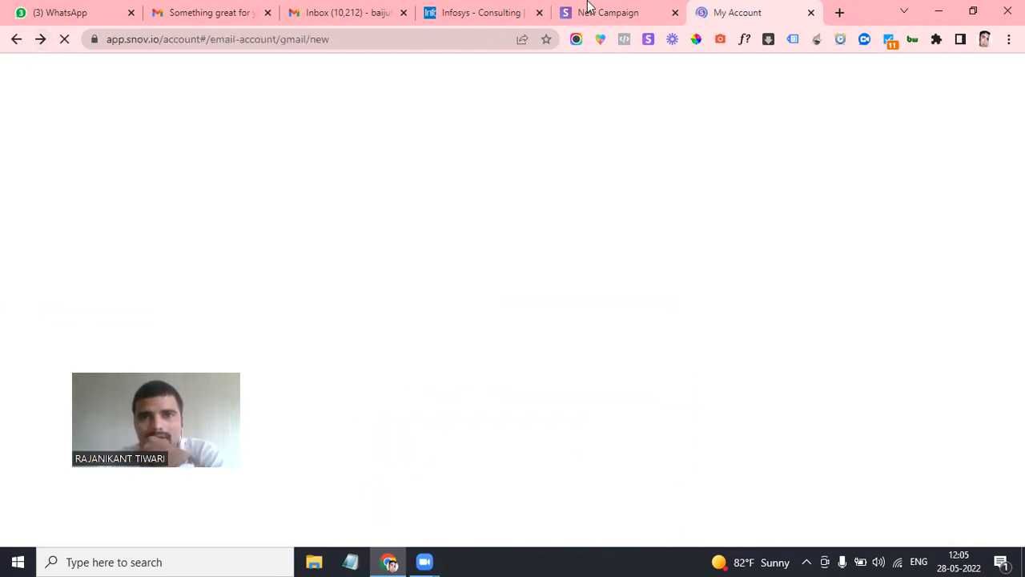
{"action": "left_click", "coordinate": [588, 10]}
{"action": "scroll", "coordinate": [517, 329], "scroll_direction": "down", "scroll_amount": 2}
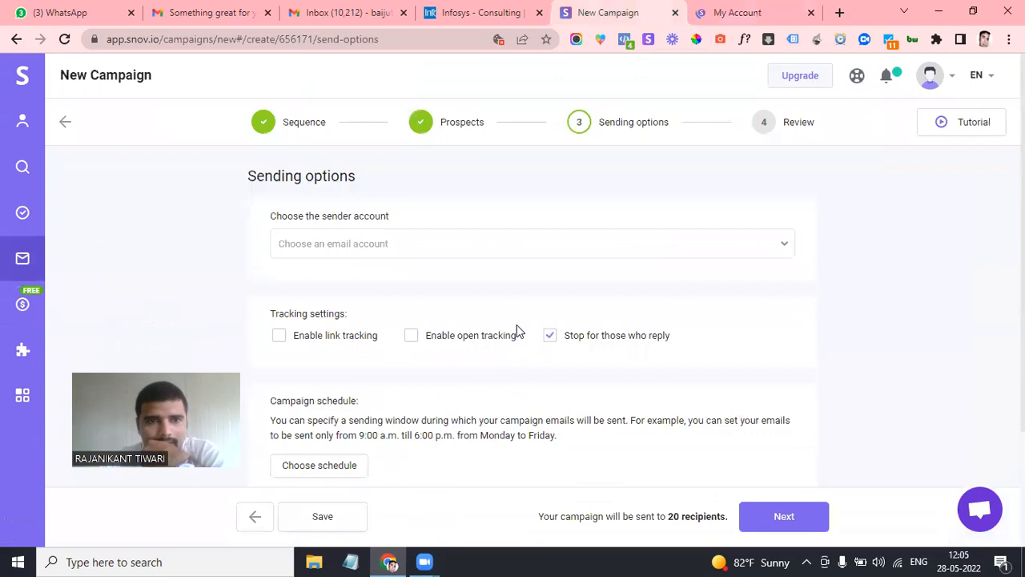
{"action": "scroll", "coordinate": [517, 329], "scroll_direction": "down", "scroll_amount": 2}
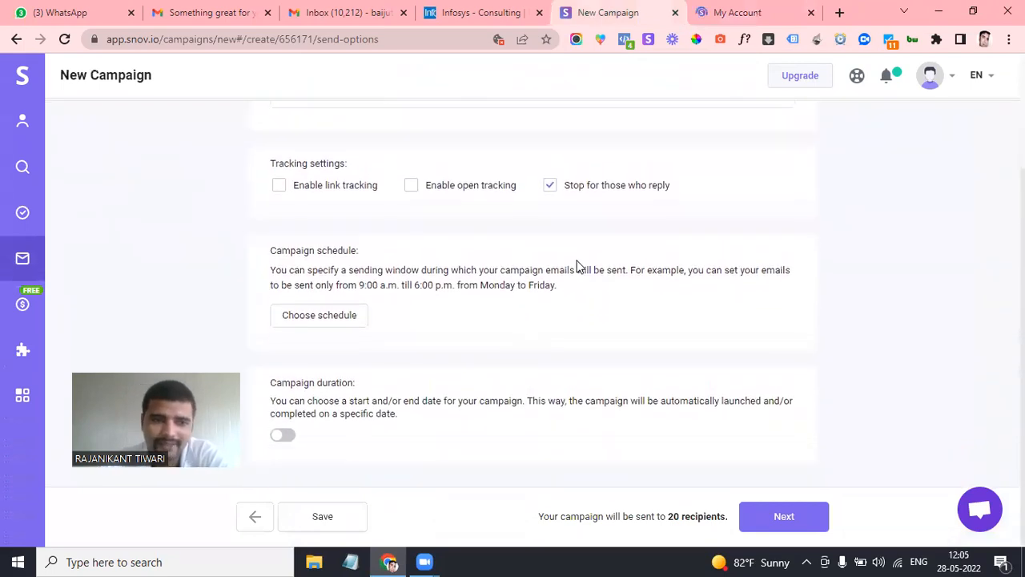
{"action": "scroll", "coordinate": [515, 264], "scroll_direction": "up", "scroll_amount": 2}
{"action": "scroll", "coordinate": [374, 338], "scroll_direction": "down", "scroll_amount": 2}
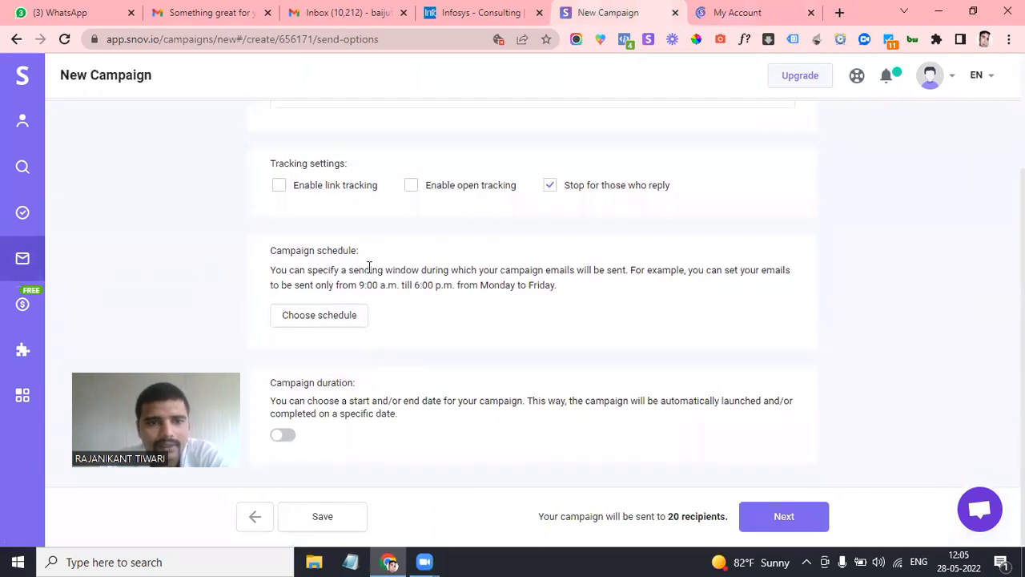
{"action": "scroll", "coordinate": [362, 275], "scroll_direction": "up", "scroll_amount": 2}
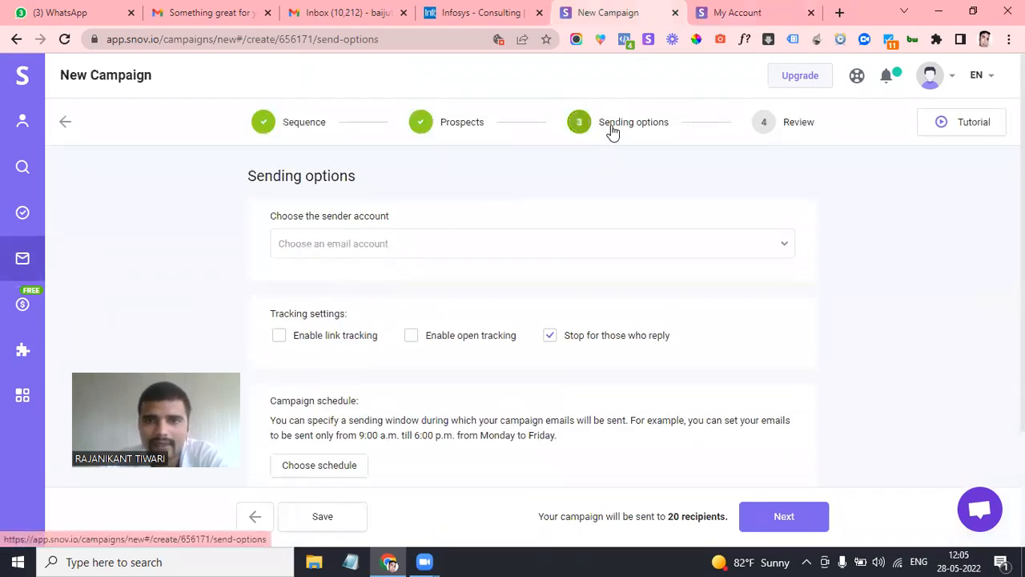
{"action": "scroll", "coordinate": [379, 252], "scroll_direction": "down", "scroll_amount": 1}
{"action": "left_click", "coordinate": [438, 232]}
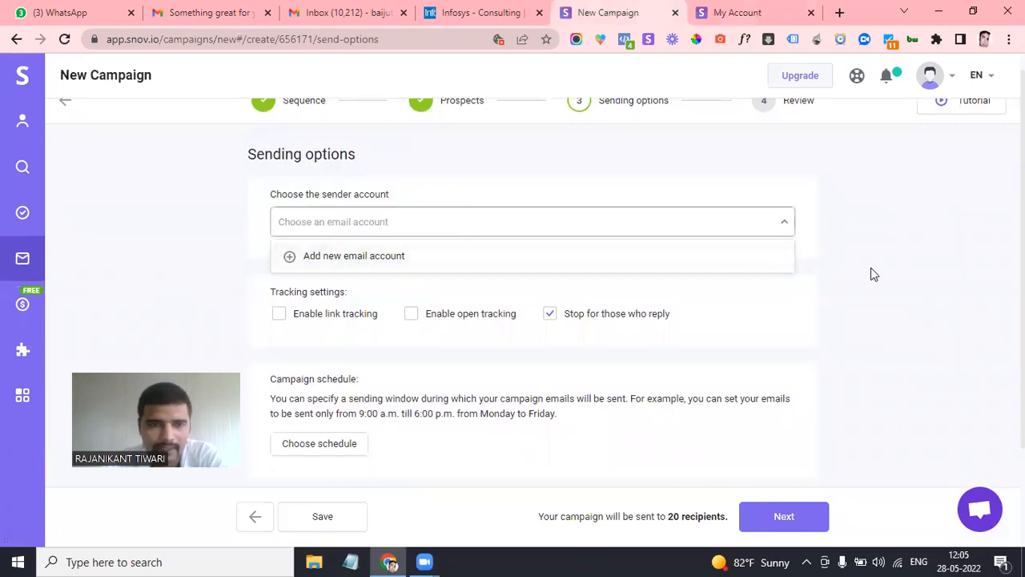
{"action": "left_click", "coordinate": [937, 264]}
{"action": "left_click", "coordinate": [544, 231]}
{"action": "left_click", "coordinate": [858, 306]}
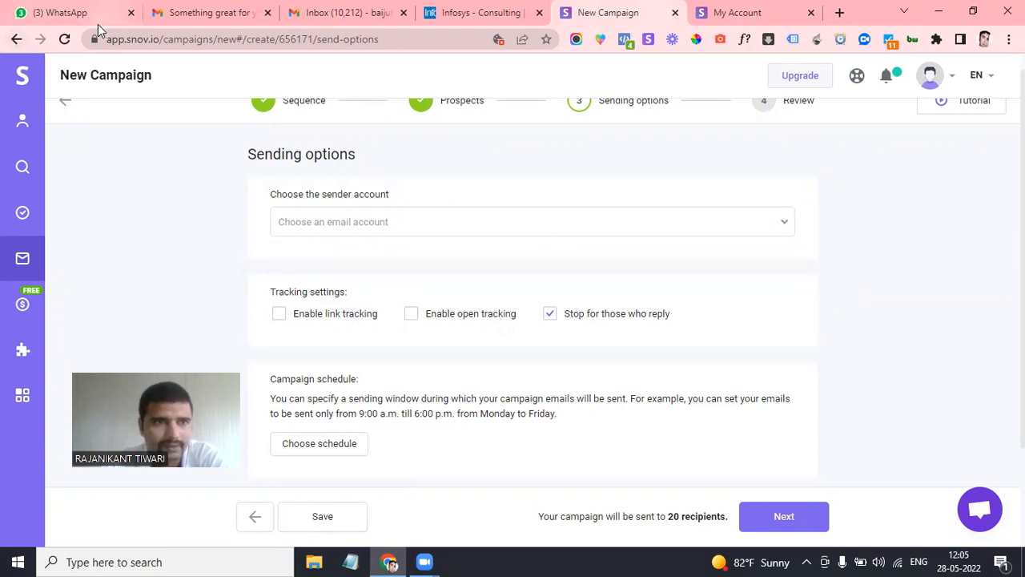
{"action": "left_click", "coordinate": [64, 39]}
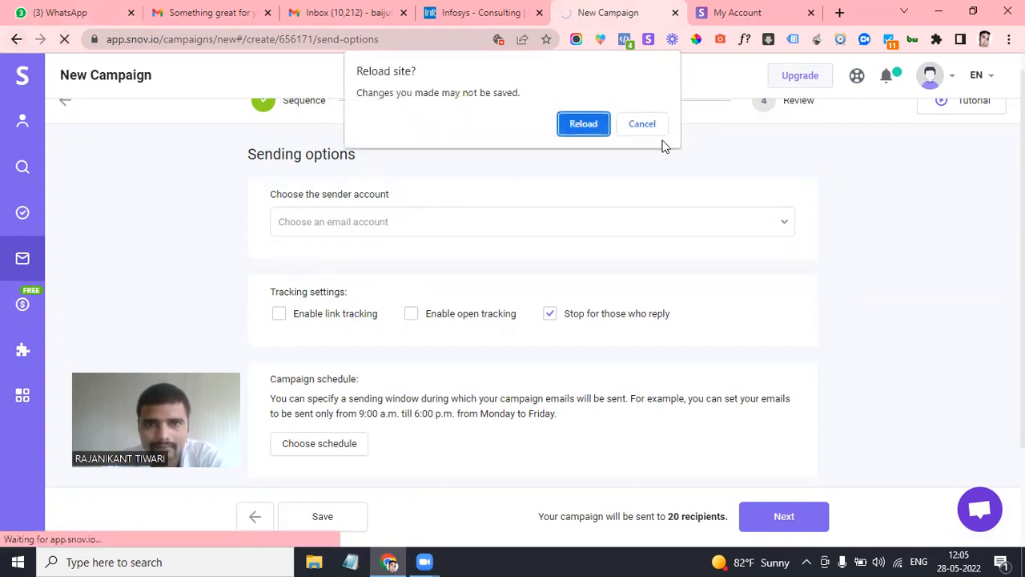
{"action": "left_click", "coordinate": [645, 125]}
{"action": "scroll", "coordinate": [552, 321], "scroll_direction": "down", "scroll_amount": 2}
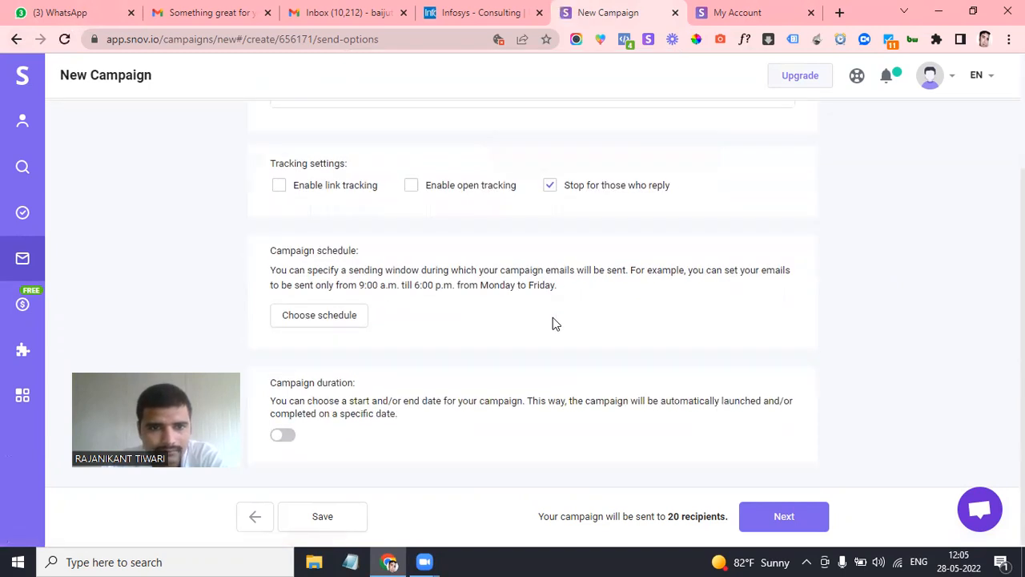
{"action": "scroll", "coordinate": [553, 317], "scroll_direction": "up", "scroll_amount": 2}
{"action": "left_click", "coordinate": [381, 241]}
{"action": "double_click", "coordinate": [381, 240]}
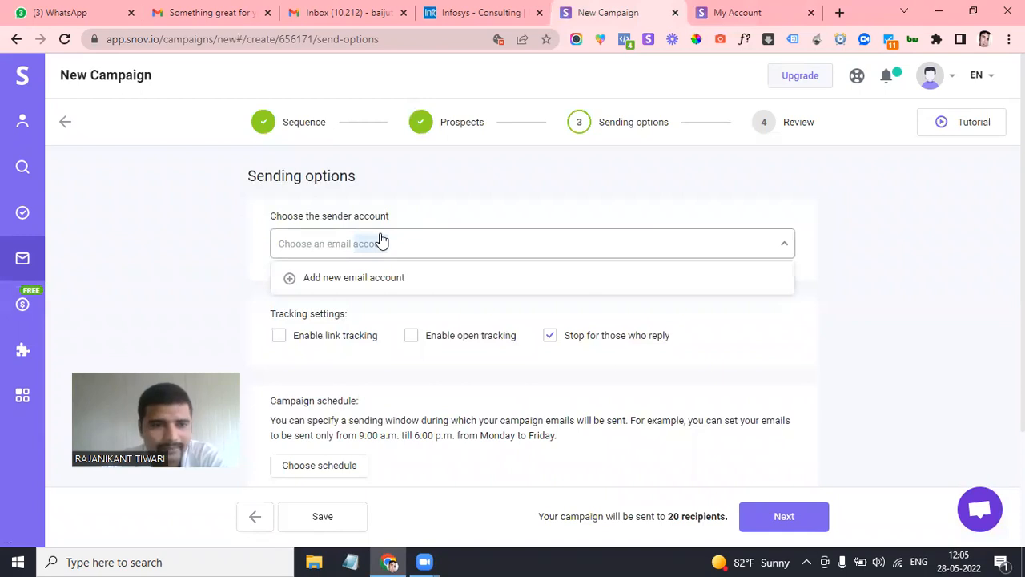
{"action": "left_click", "coordinate": [381, 241]}
{"action": "left_click", "coordinate": [381, 240]}
{"action": "left_click", "coordinate": [382, 240]}
{"action": "left_click", "coordinate": [381, 240]}
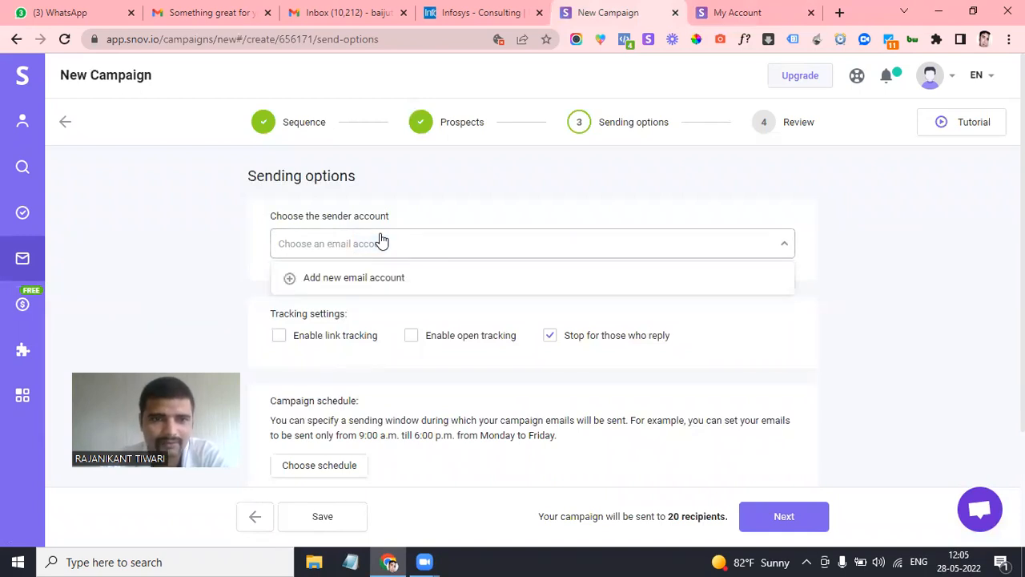
Reload the Sending options page despite unsaved changes, retrying after the 'Whoops' error page
{"action": "left_click", "coordinate": [67, 40]}
{"action": "left_click", "coordinate": [572, 152]}
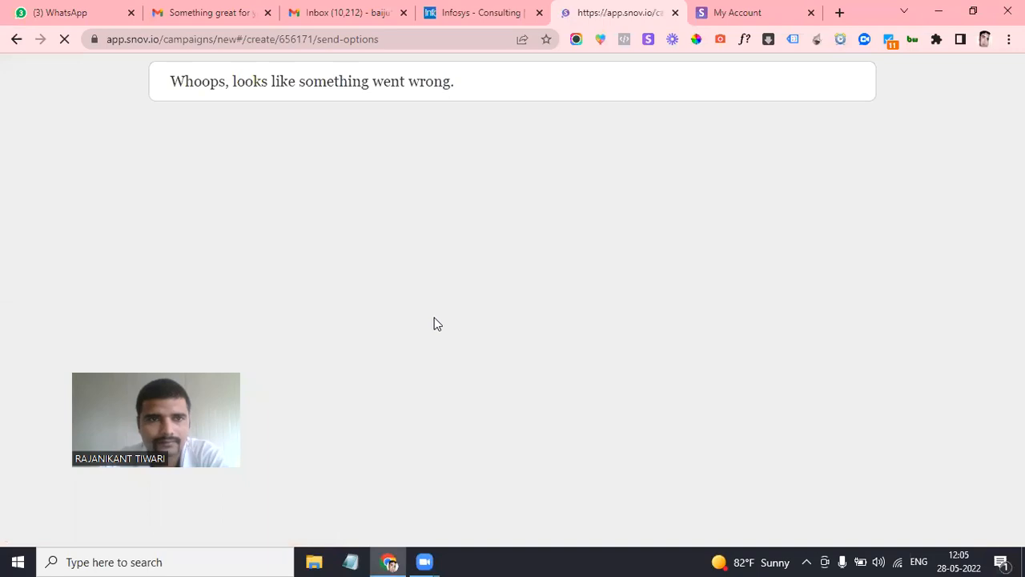
{"action": "left_click", "coordinate": [64, 40]}
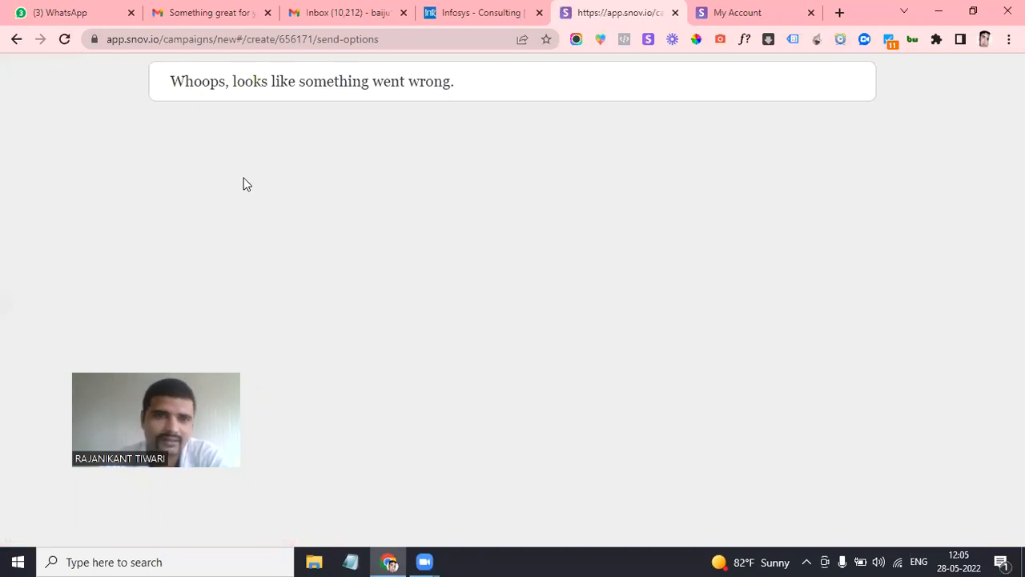
{"action": "left_click", "coordinate": [64, 40]}
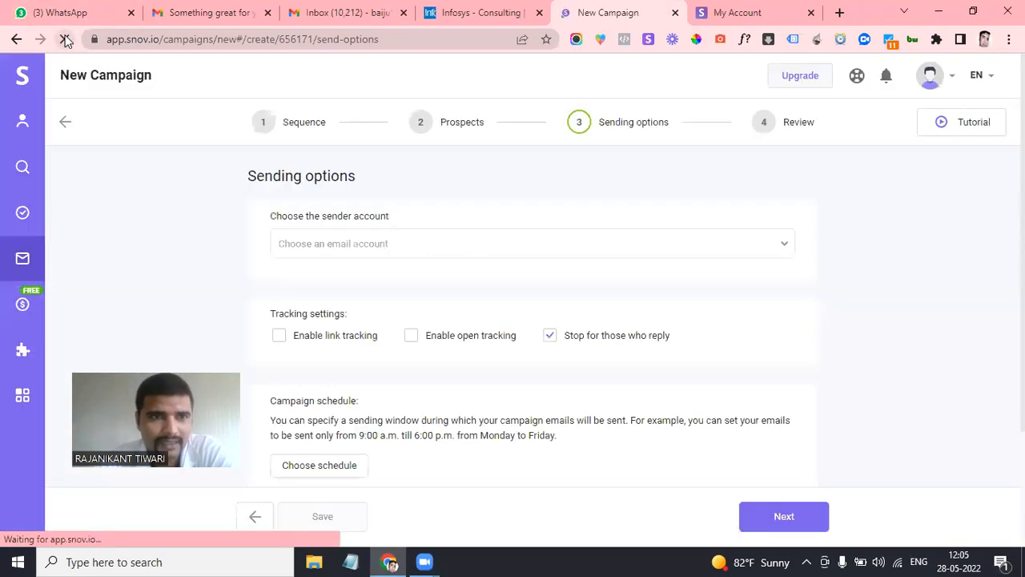
Choose the connected Gmail address as the campaign's sender account
{"action": "scroll", "coordinate": [358, 317], "scroll_direction": "down", "scroll_amount": 1}
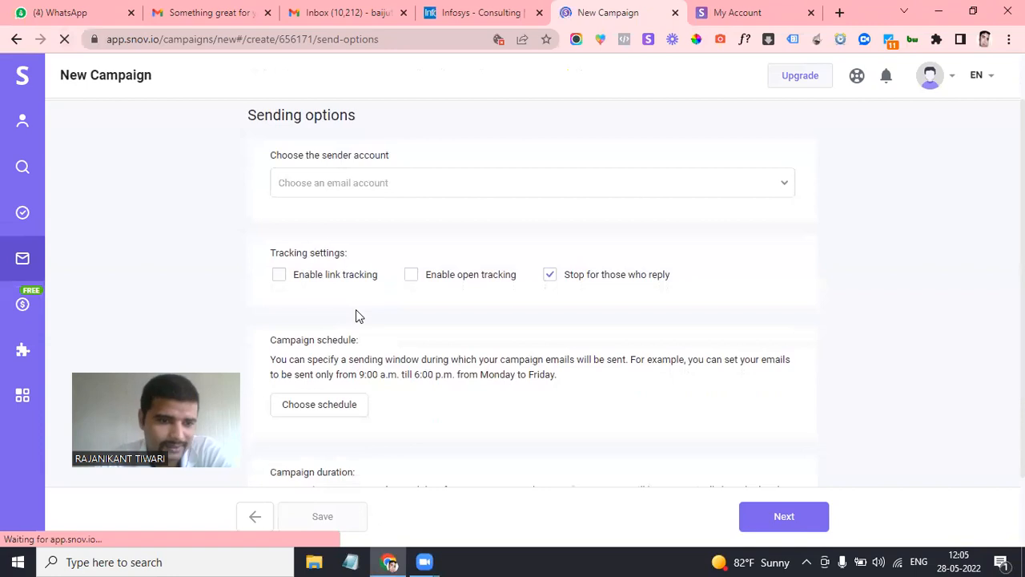
{"action": "scroll", "coordinate": [358, 316], "scroll_direction": "up", "scroll_amount": 1}
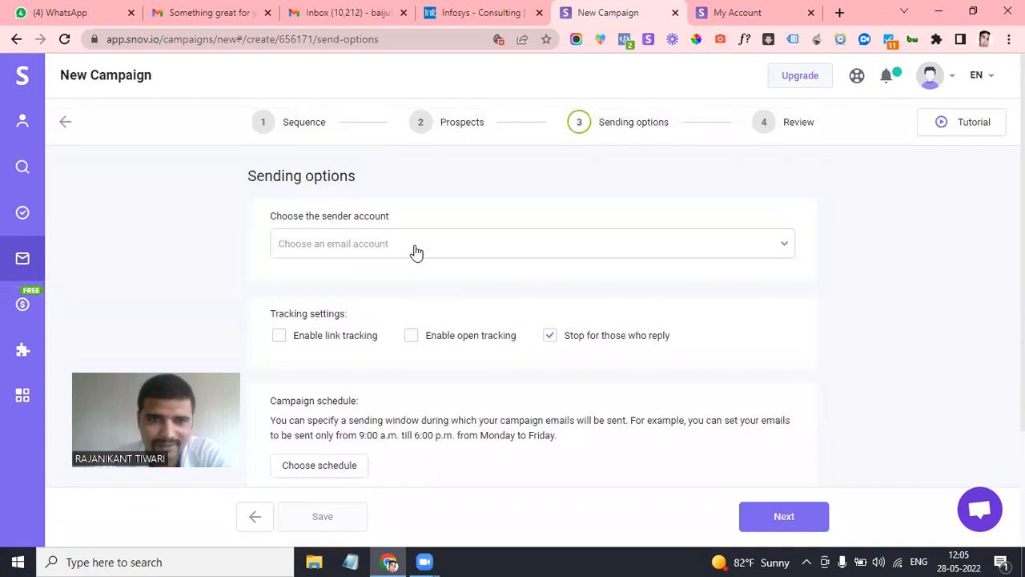
{"action": "left_click", "coordinate": [415, 250]}
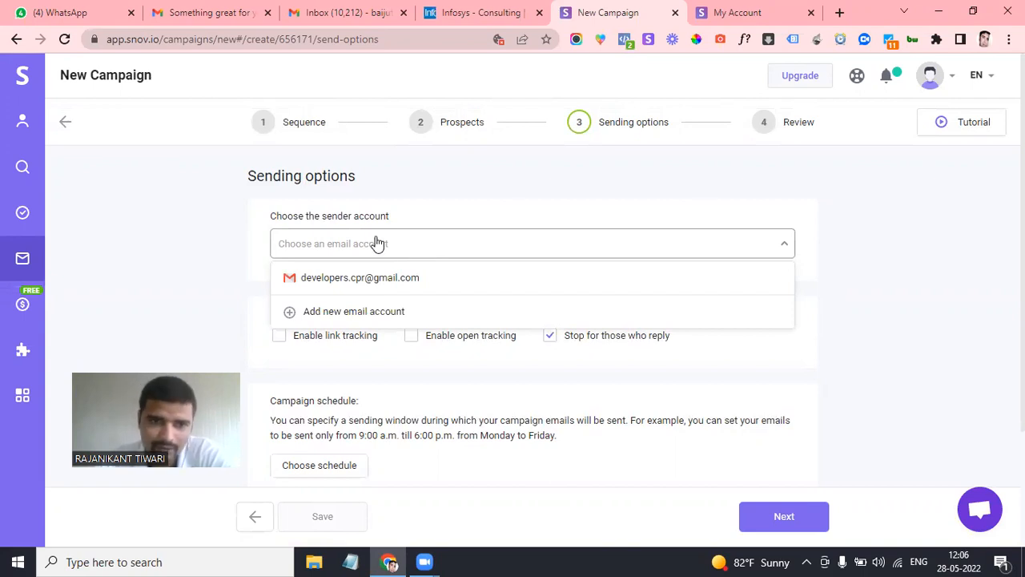
{"action": "left_click", "coordinate": [360, 278]}
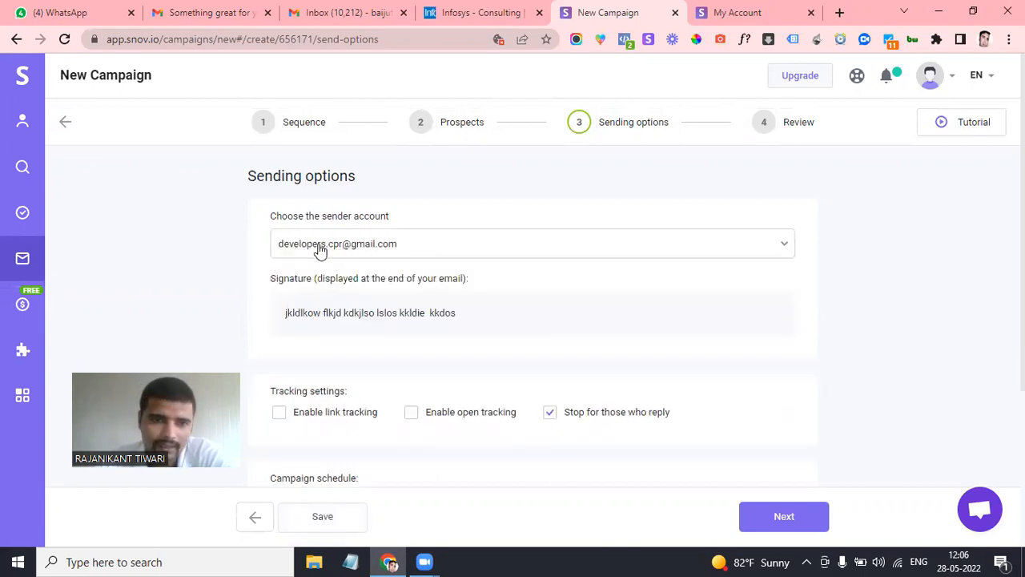
Enable link tracking and open tracking, then save the sending options
{"action": "scroll", "coordinate": [432, 310], "scroll_direction": "down", "scroll_amount": 1}
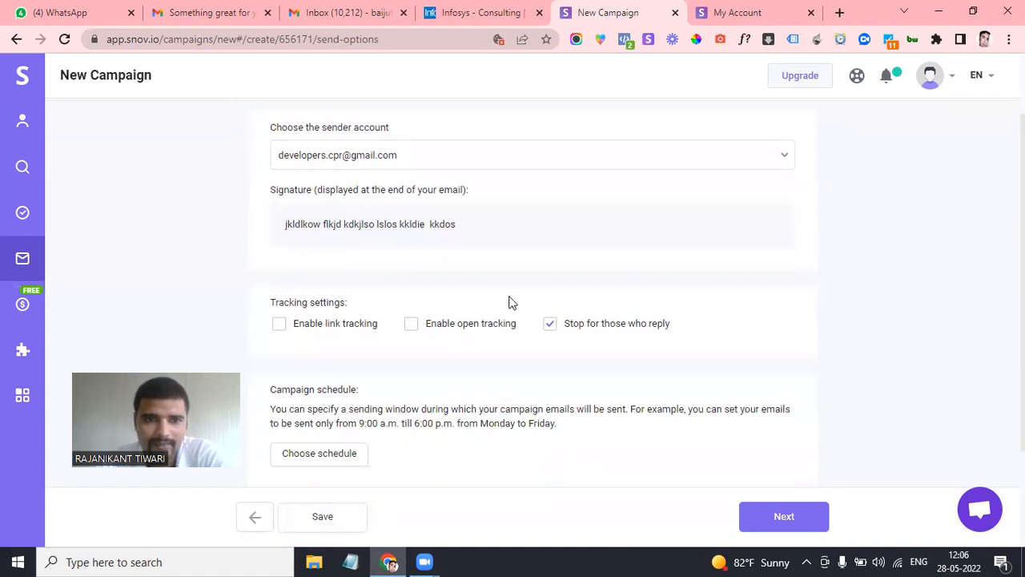
{"action": "scroll", "coordinate": [512, 302], "scroll_direction": "down", "scroll_amount": 2}
{"action": "left_click", "coordinate": [280, 186]}
{"action": "left_click", "coordinate": [414, 242]}
{"action": "scroll", "coordinate": [592, 297], "scroll_direction": "down", "scroll_amount": 1}
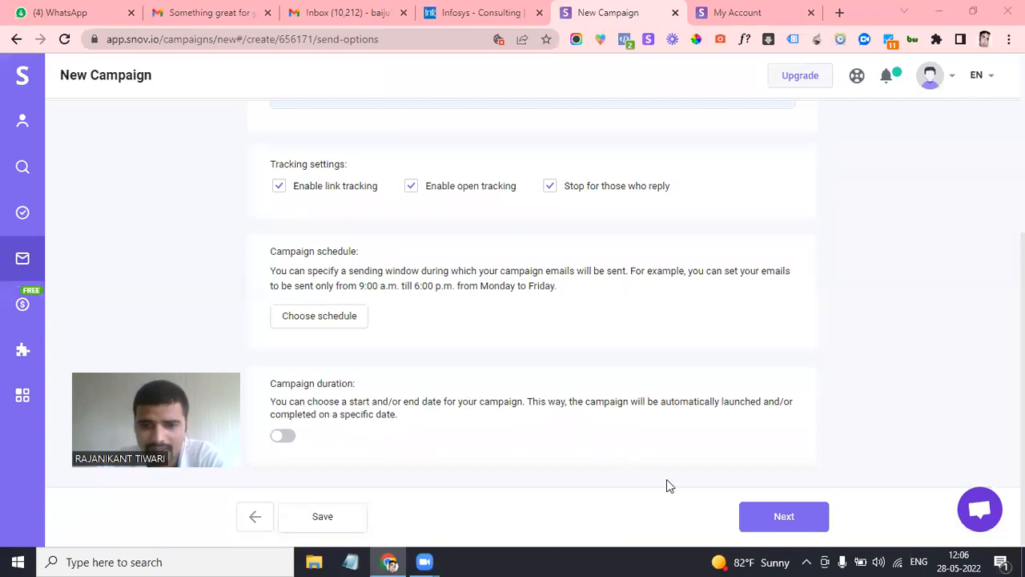
{"action": "left_click", "coordinate": [813, 524]}
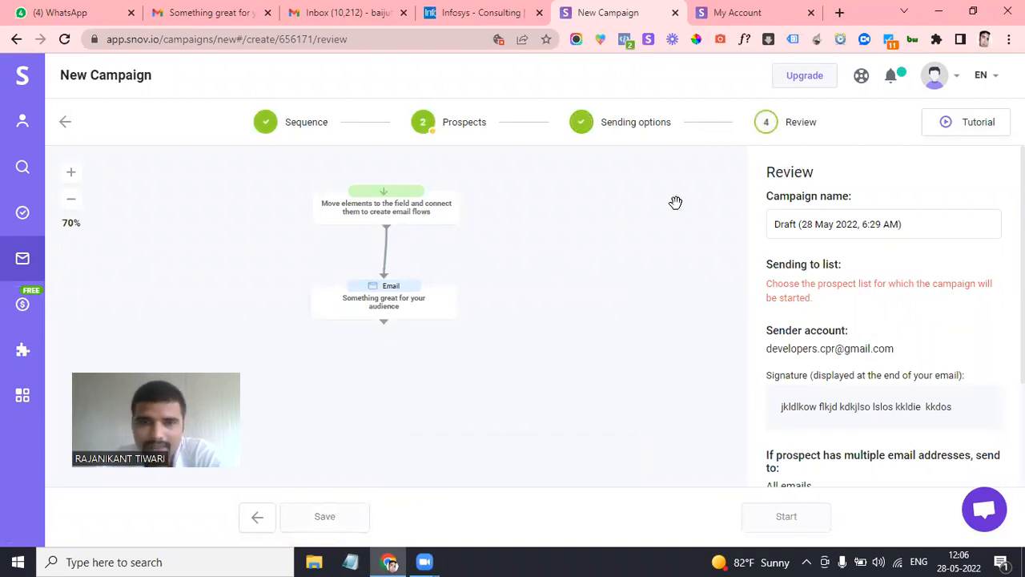
From the Review panel, return to the Prospects step to choose the missing prospect list
{"action": "left_click", "coordinate": [808, 221]}
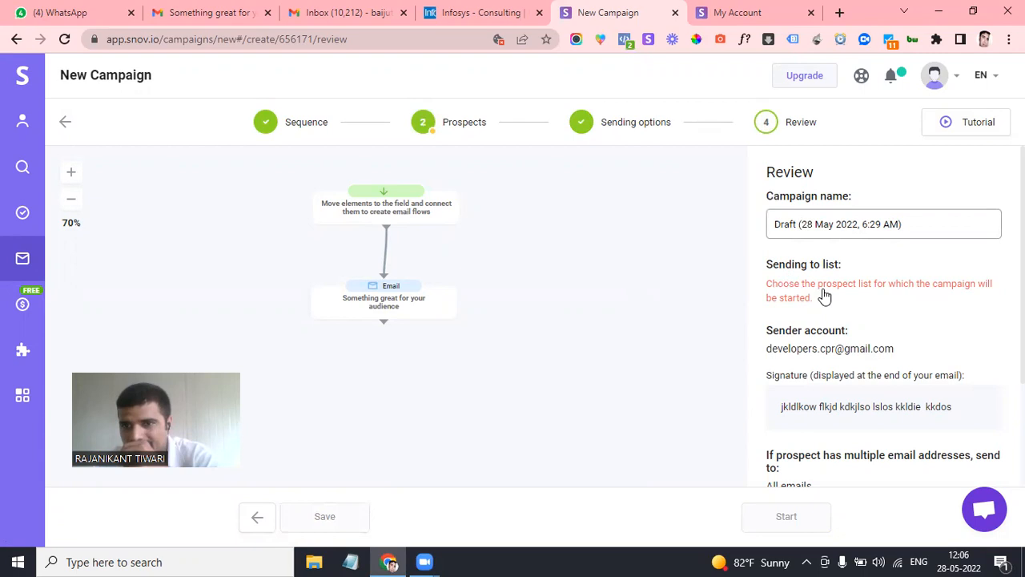
{"action": "left_click", "coordinate": [798, 295]}
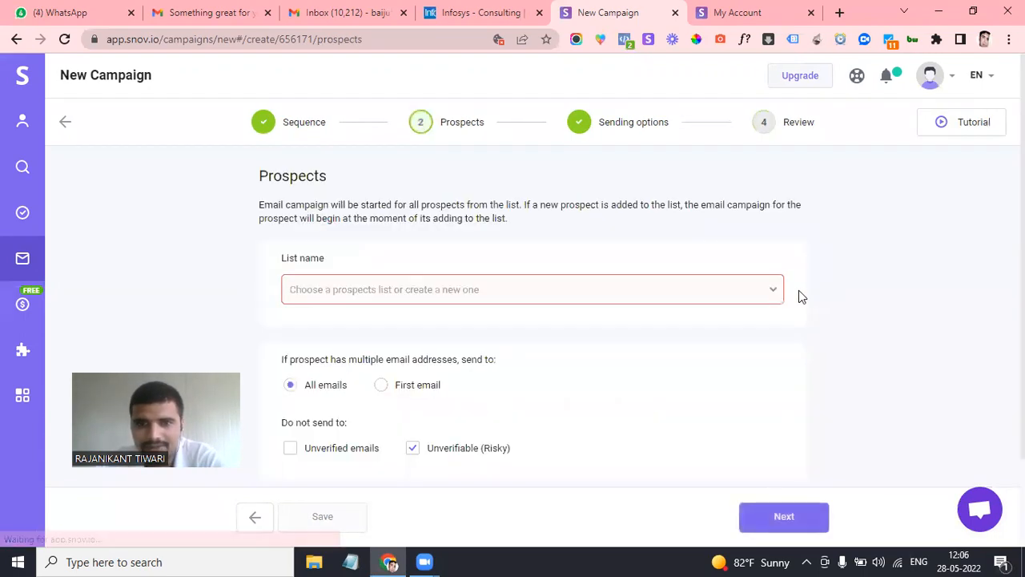
Send to 'New Prospects List (22)', excluding unverified emails instead of unverifiable (risky) ones
{"action": "left_click", "coordinate": [456, 292]}
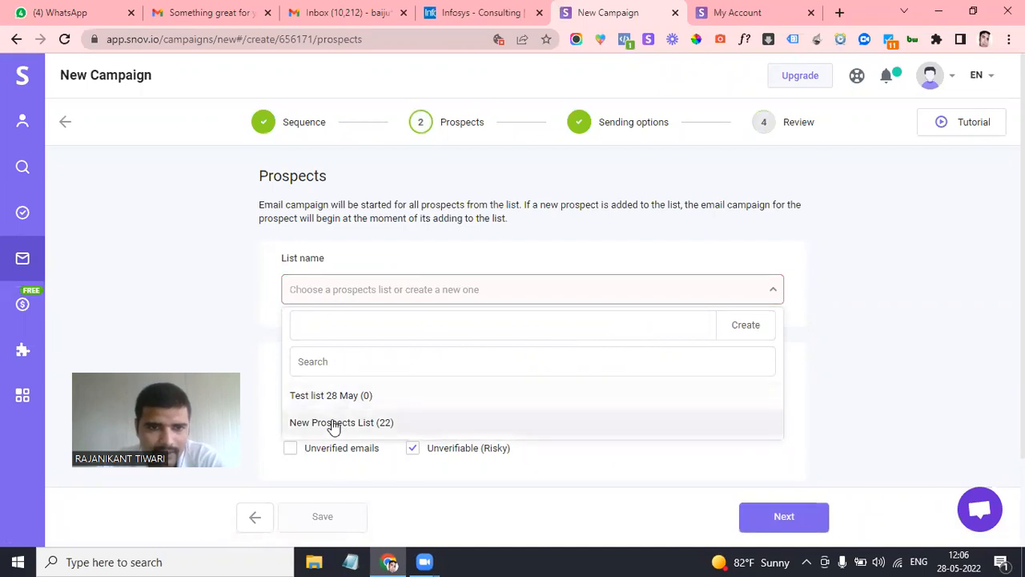
{"action": "left_click", "coordinate": [334, 424]}
{"action": "scroll", "coordinate": [553, 350], "scroll_direction": "down", "scroll_amount": 2}
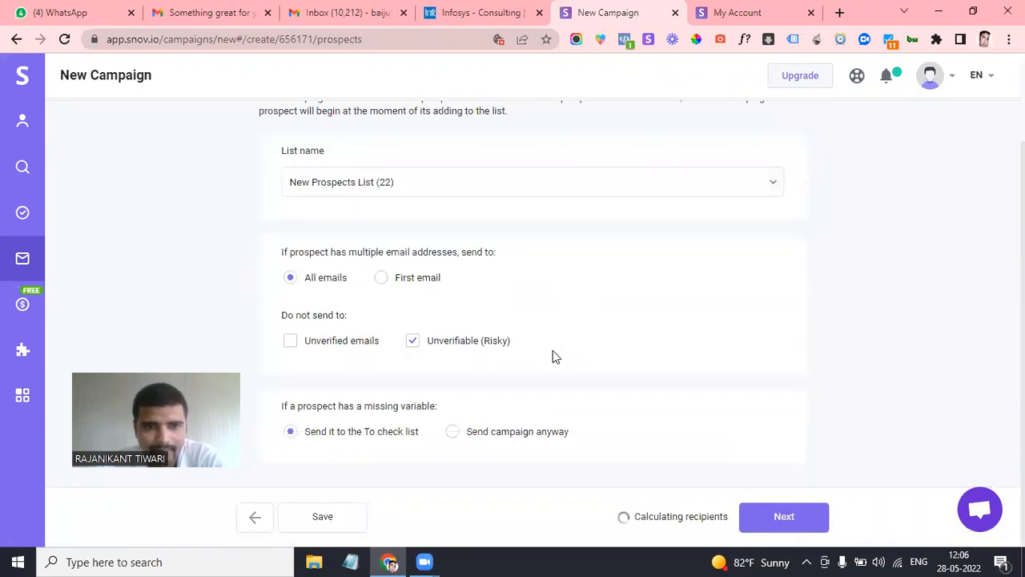
{"action": "left_click", "coordinate": [410, 343]}
{"action": "left_click", "coordinate": [292, 342]}
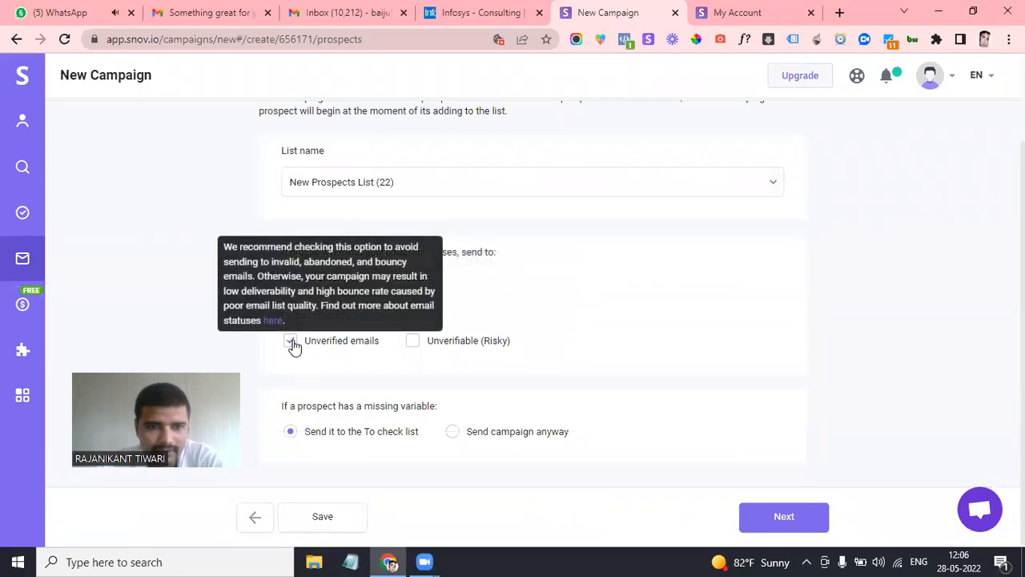
Confirm the prospect settings and advance past Sending options toward the review
{"action": "scroll", "coordinate": [514, 337], "scroll_direction": "up", "scroll_amount": 2}
{"action": "scroll", "coordinate": [515, 337], "scroll_direction": "down", "scroll_amount": 2}
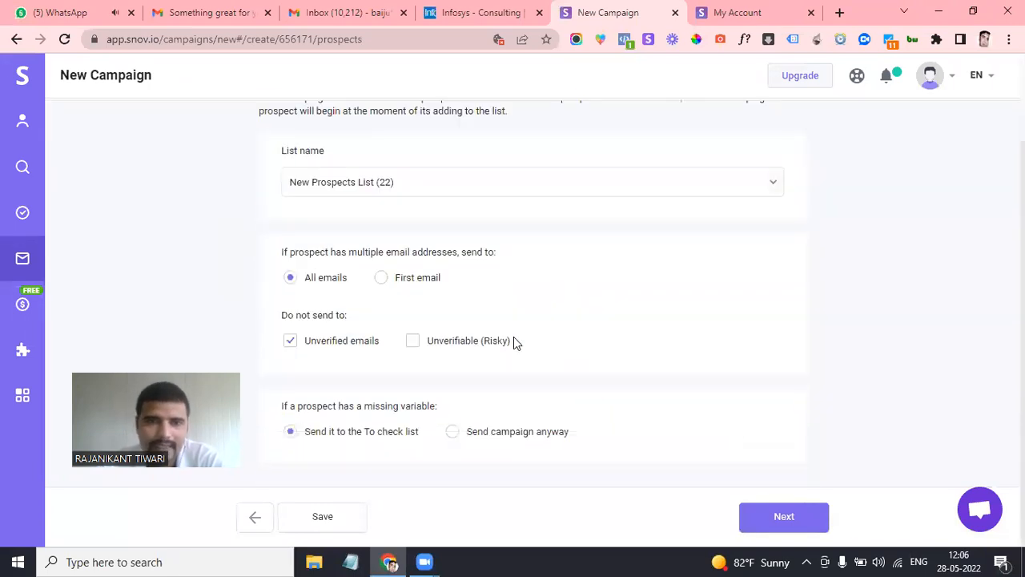
{"action": "scroll", "coordinate": [761, 441], "scroll_direction": "up", "scroll_amount": 2}
{"action": "scroll", "coordinate": [761, 442], "scroll_direction": "down", "scroll_amount": 2}
{"action": "left_click", "coordinate": [807, 517]}
{"action": "scroll", "coordinate": [490, 338], "scroll_direction": "up", "scroll_amount": 2}
{"action": "scroll", "coordinate": [463, 345], "scroll_direction": "down", "scroll_amount": 2}
{"action": "scroll", "coordinate": [464, 345], "scroll_direction": "down", "scroll_amount": 2}
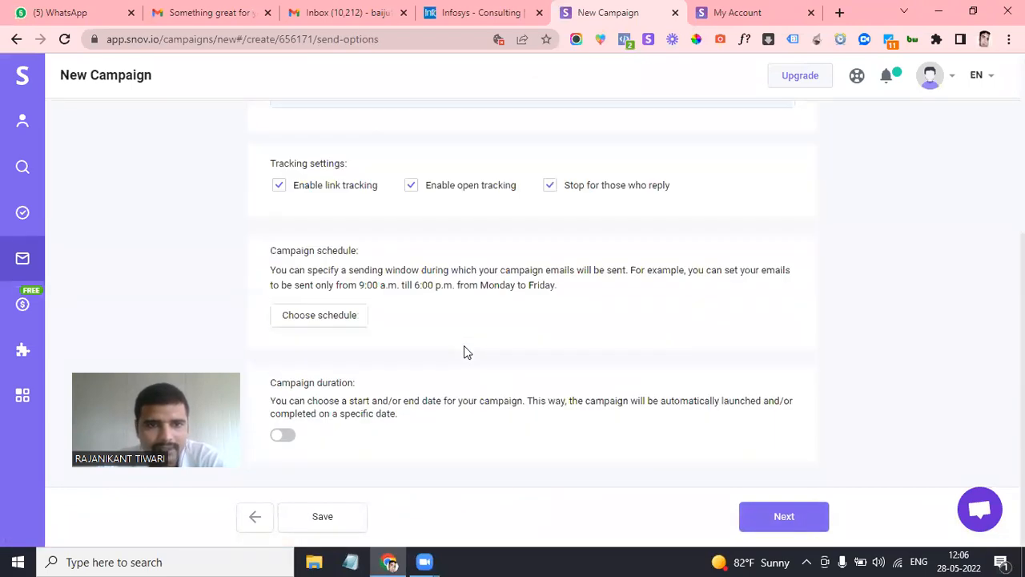
{"action": "left_click", "coordinate": [777, 519]}
Start the campaign sending to New Prospects List from the Gmail sender
{"action": "scroll", "coordinate": [862, 419], "scroll_direction": "down", "scroll_amount": 2}
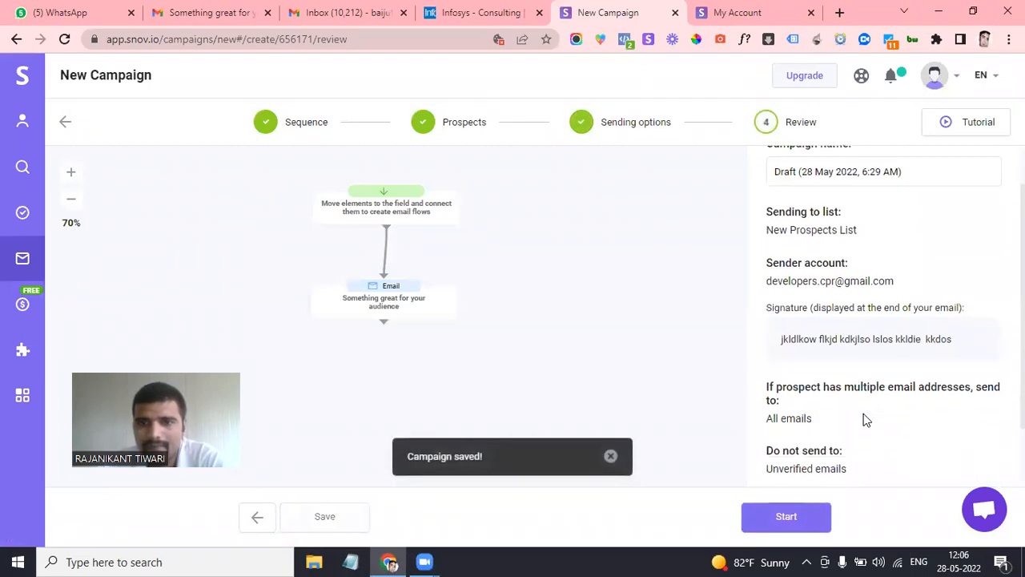
{"action": "scroll", "coordinate": [801, 306], "scroll_direction": "up", "scroll_amount": 3}
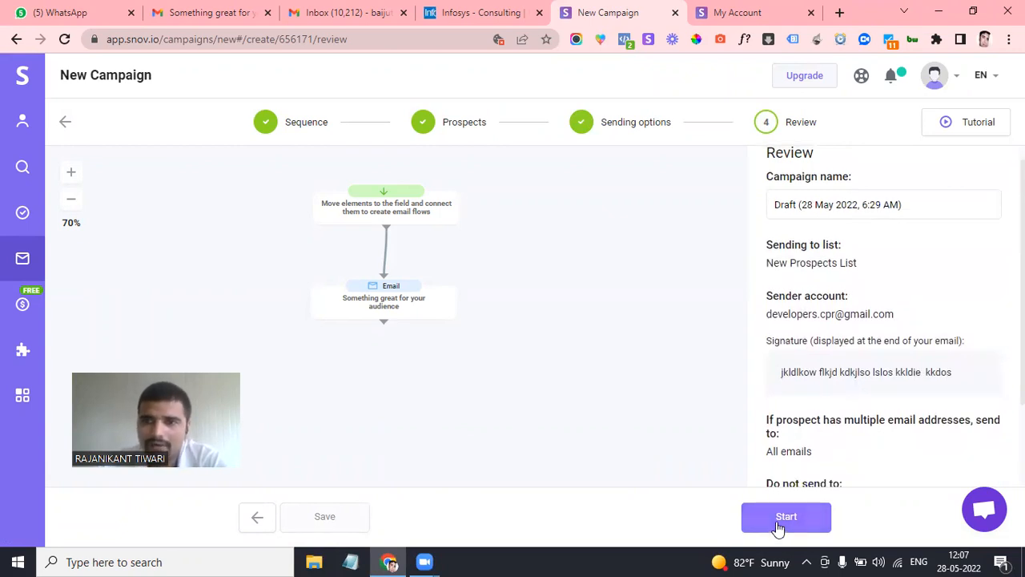
{"action": "left_click", "coordinate": [778, 528]}
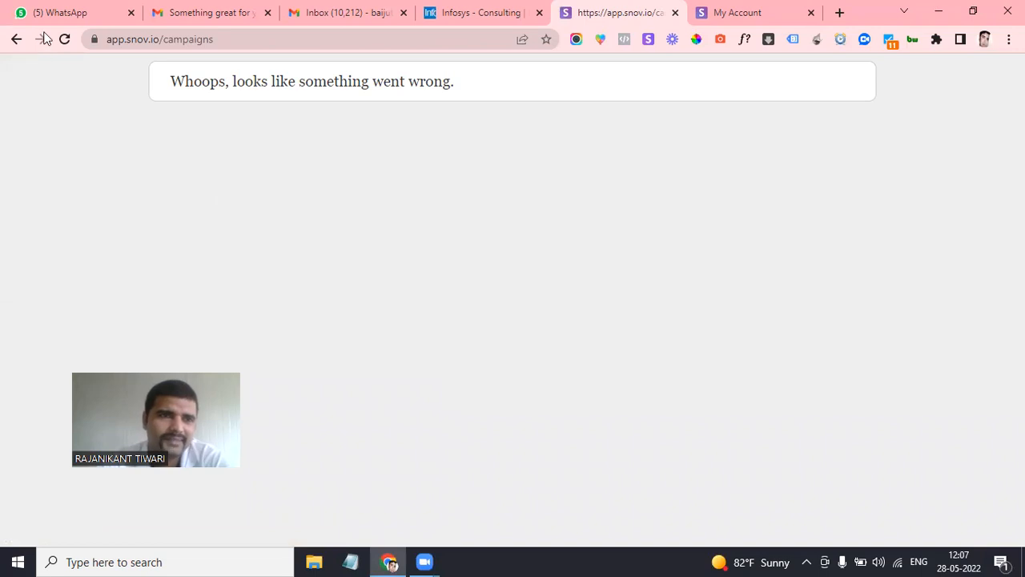
{"action": "left_click", "coordinate": [64, 40]}
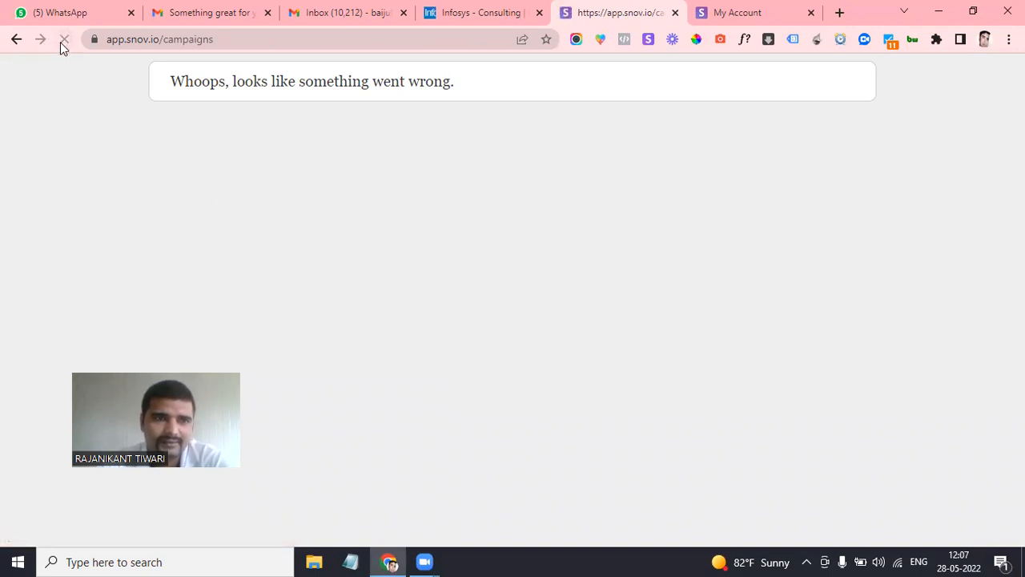
{"action": "left_click", "coordinate": [64, 40]}
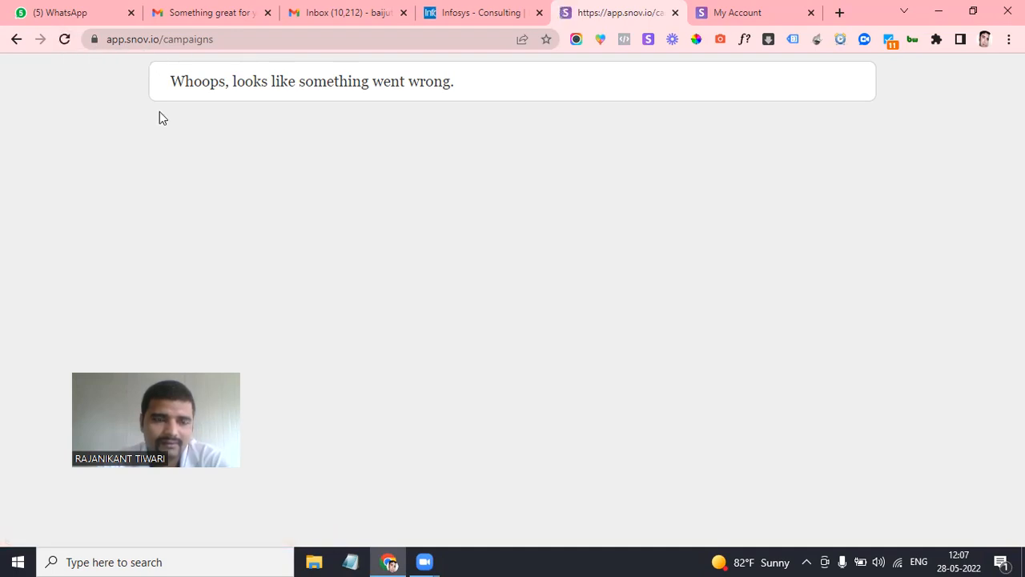
{"action": "left_click", "coordinate": [58, 44]}
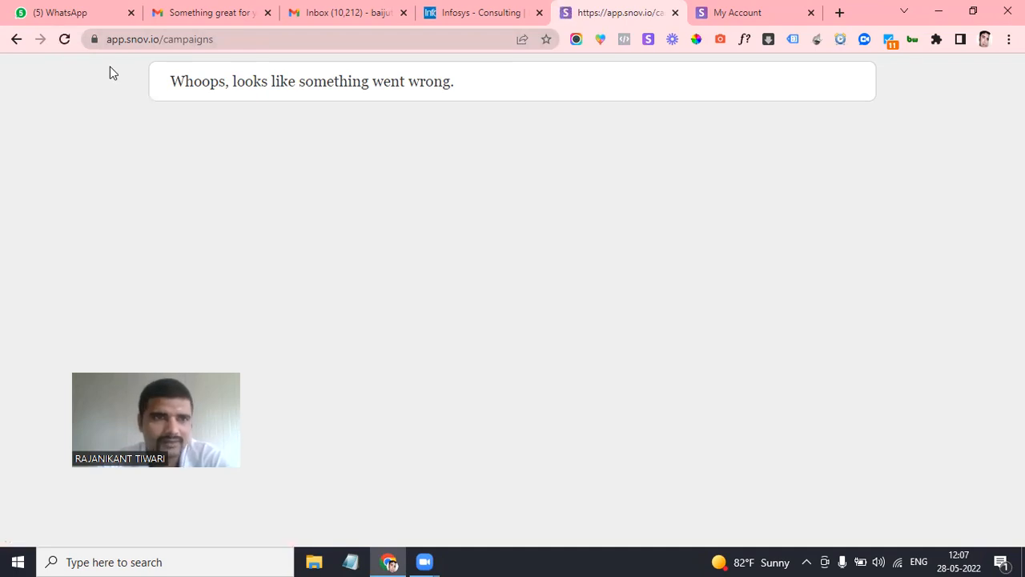
{"action": "left_click", "coordinate": [63, 39]}
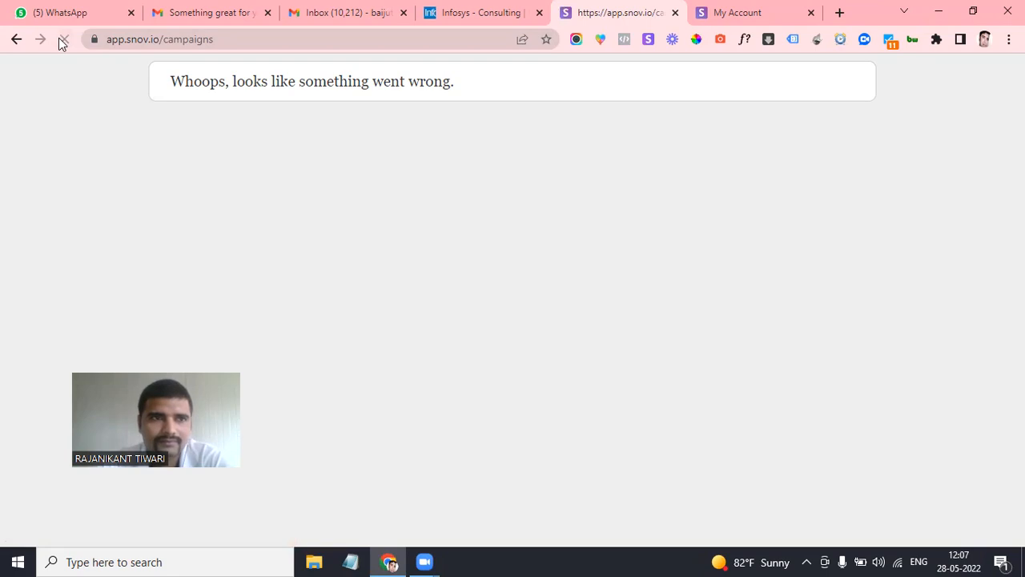
{"action": "left_click", "coordinate": [66, 42]}
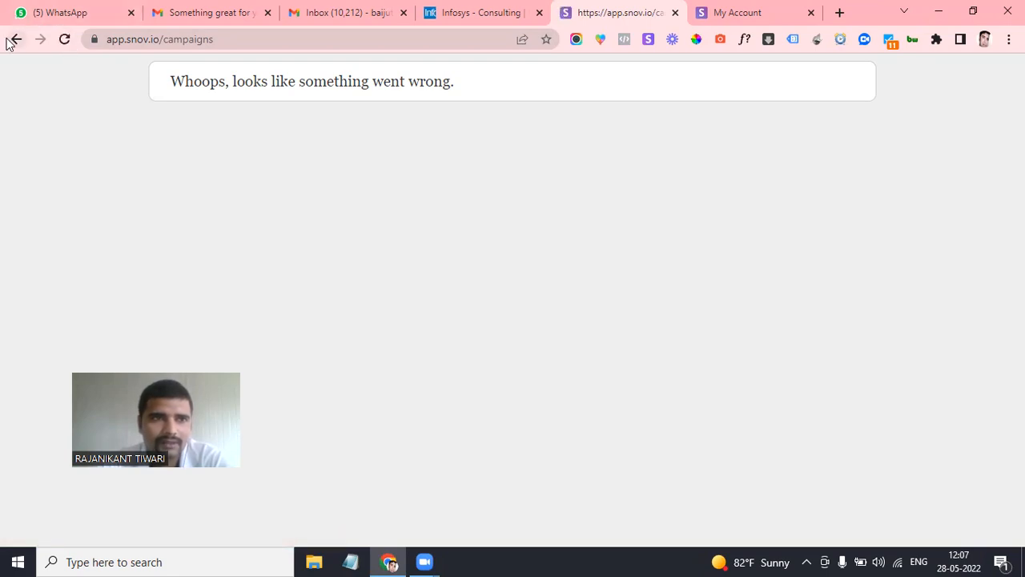
{"action": "left_click", "coordinate": [65, 39]}
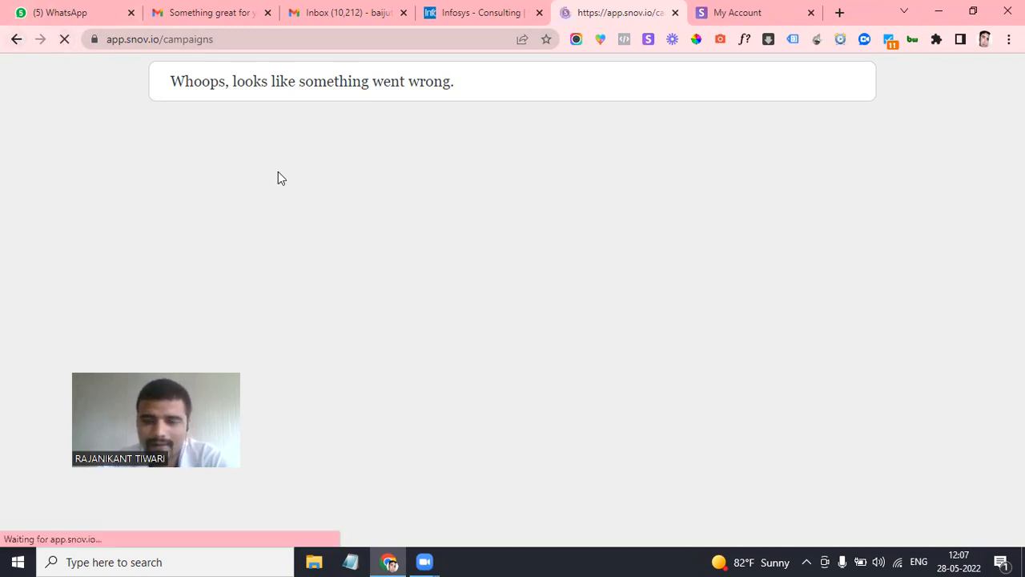
{"action": "left_click", "coordinate": [16, 39]}
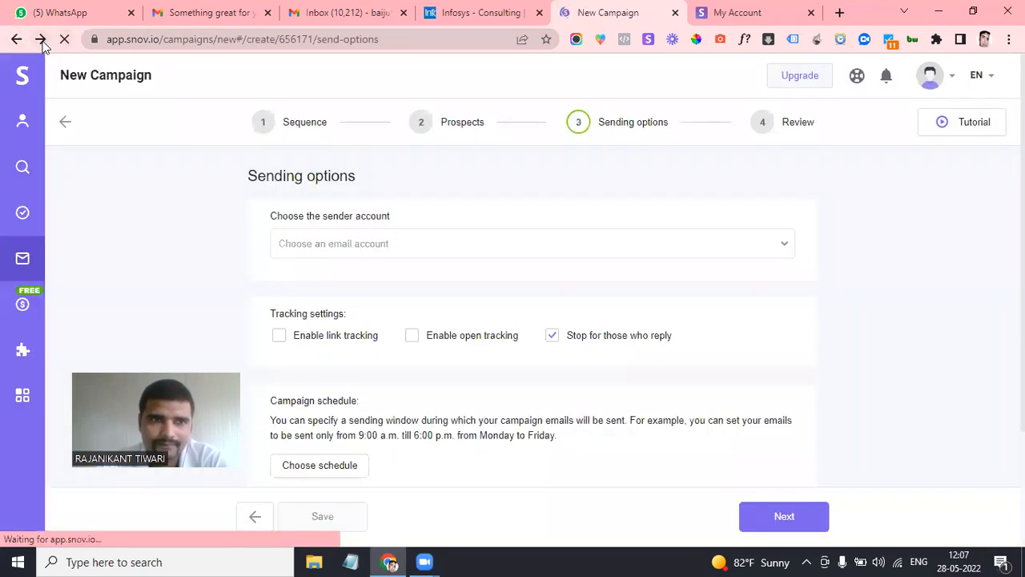
{"action": "left_click", "coordinate": [41, 40]}
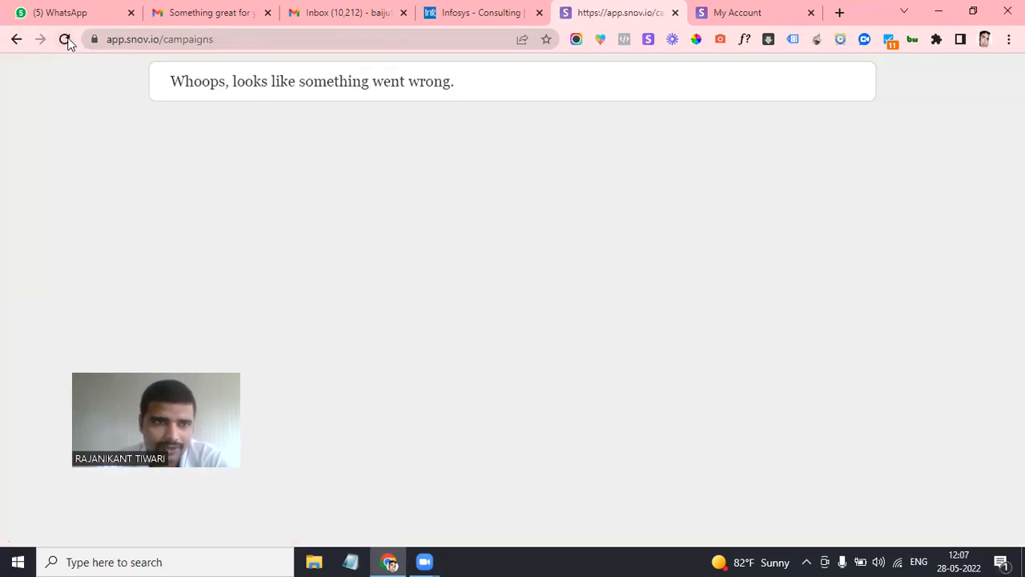
{"action": "left_click", "coordinate": [64, 39]}
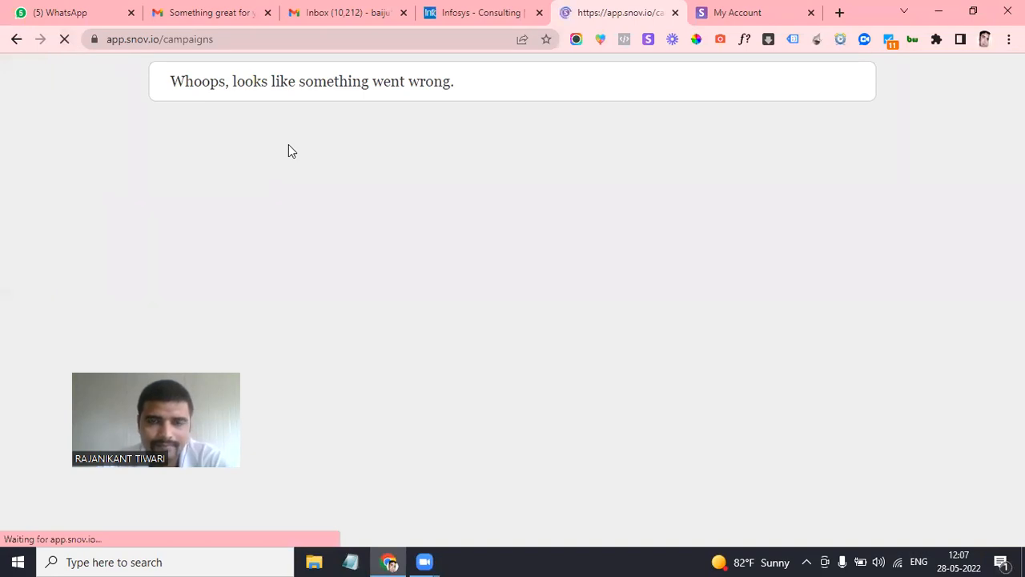
{"action": "left_click", "coordinate": [63, 39]}
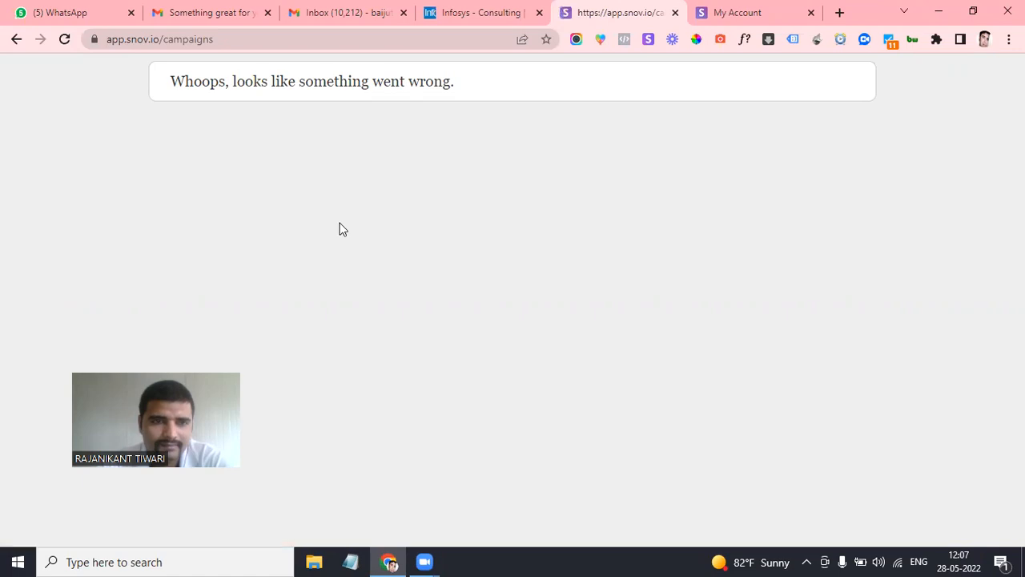
{"action": "left_click", "coordinate": [66, 39]}
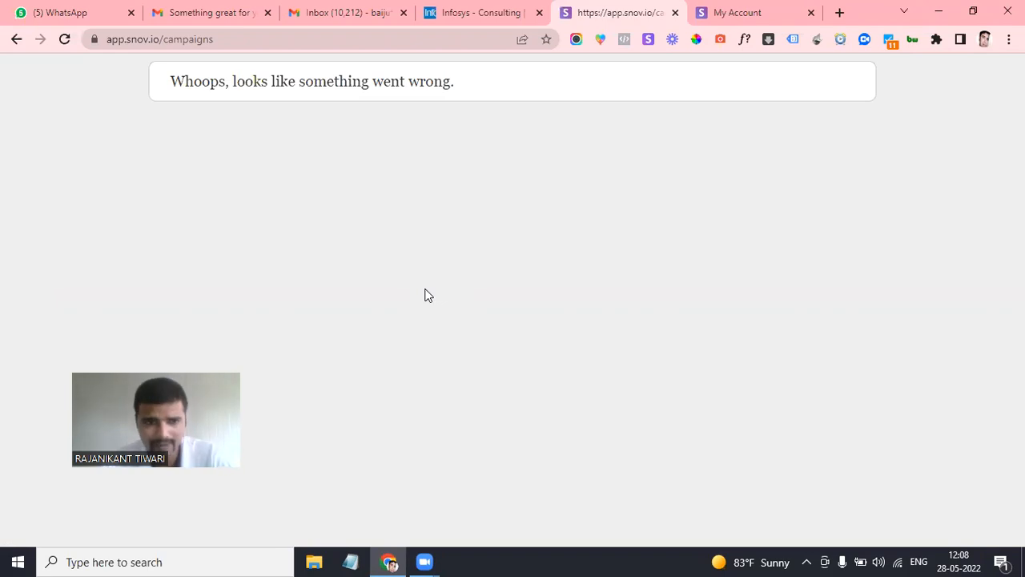
{"action": "left_click", "coordinate": [725, 9]}
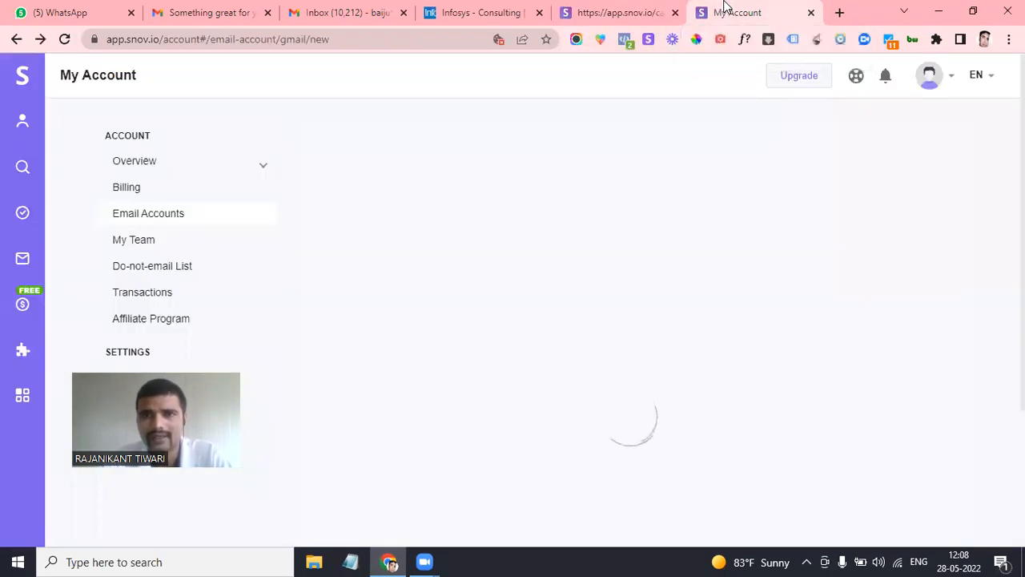
{"action": "left_click", "coordinate": [640, 10]}
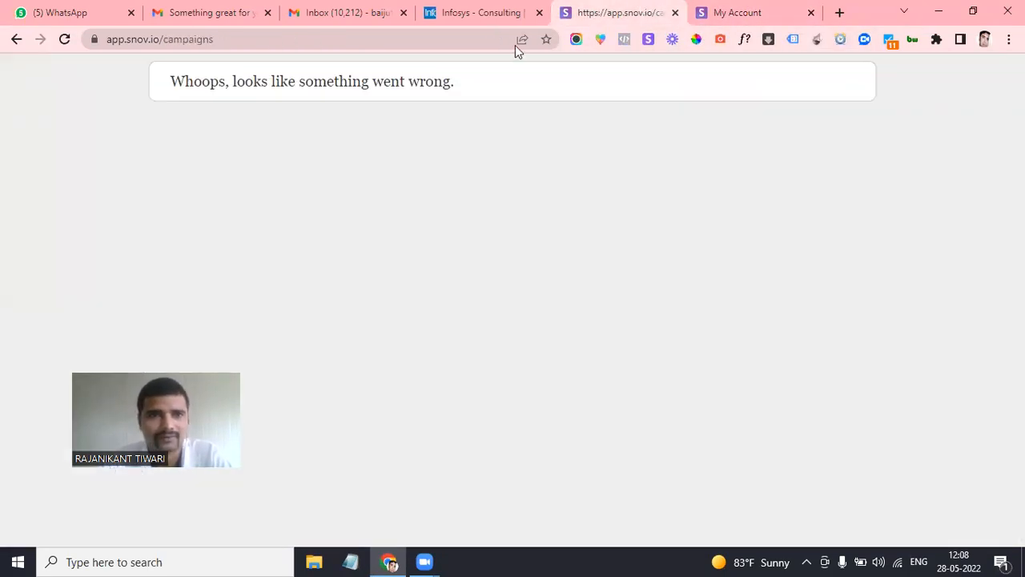
{"action": "left_click", "coordinate": [64, 39]}
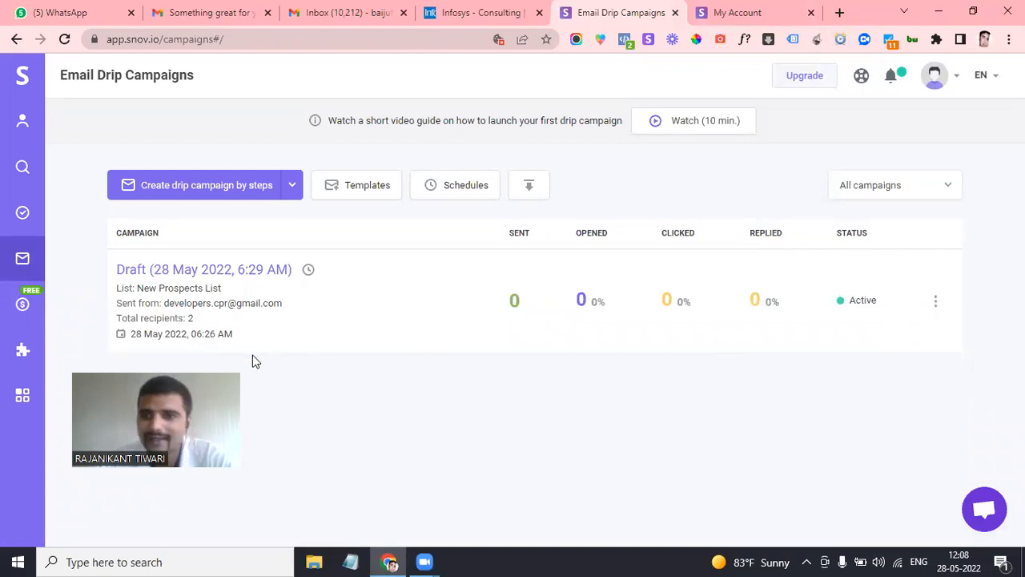
Mark the campaign as completed from its three-dot menu and confirm with Yes
{"action": "left_click", "coordinate": [933, 305]}
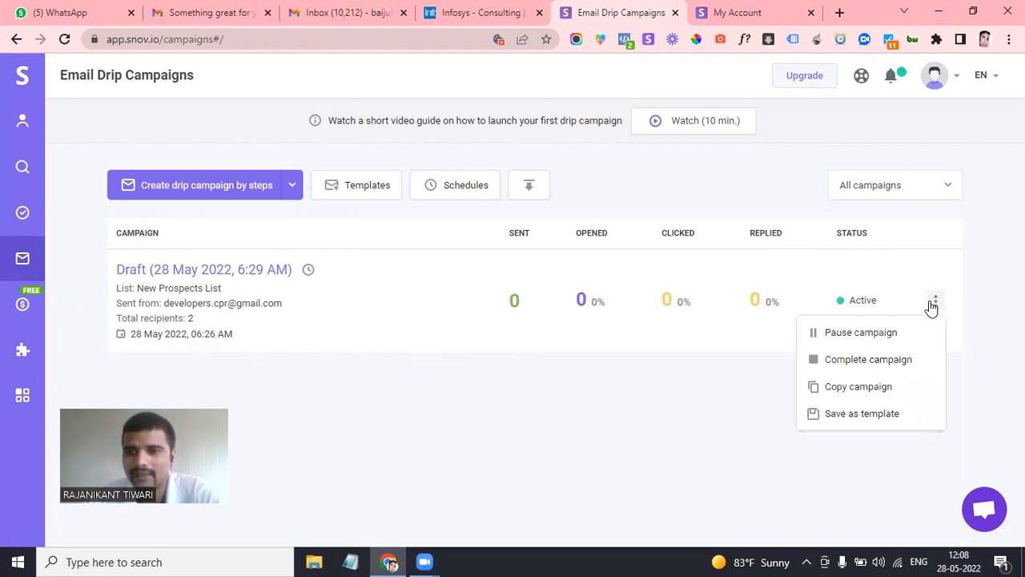
{"action": "left_click", "coordinate": [814, 362]}
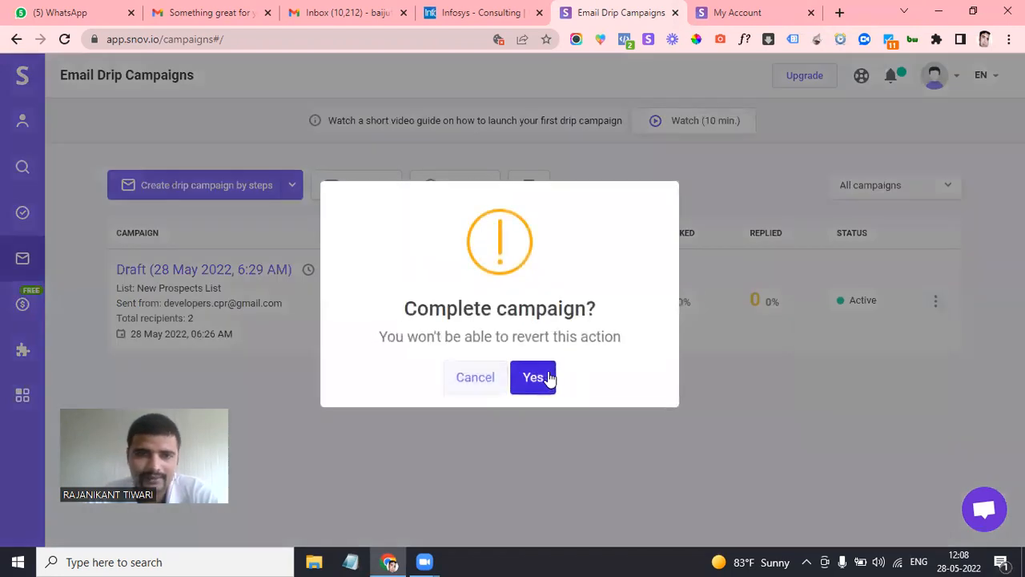
{"action": "left_click", "coordinate": [533, 377]}
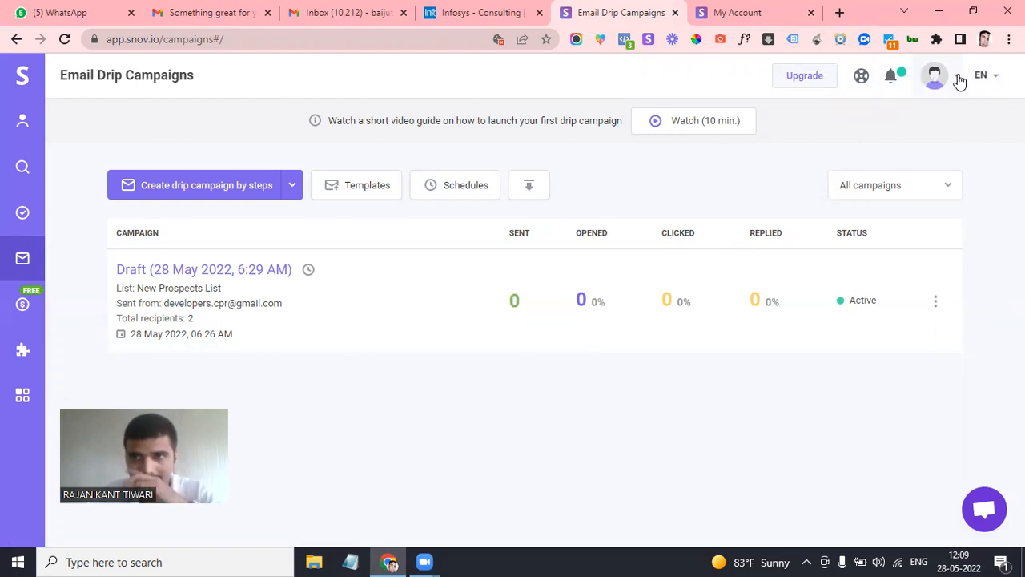
Log out of Snov.io from the profile avatar menu
{"action": "left_click", "coordinate": [956, 86]}
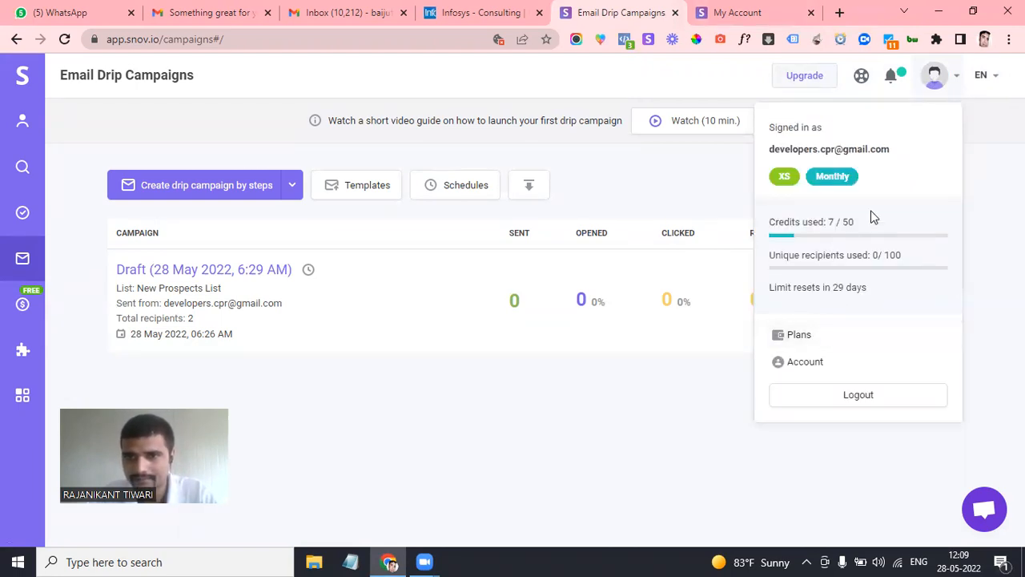
{"action": "left_click", "coordinate": [844, 394]}
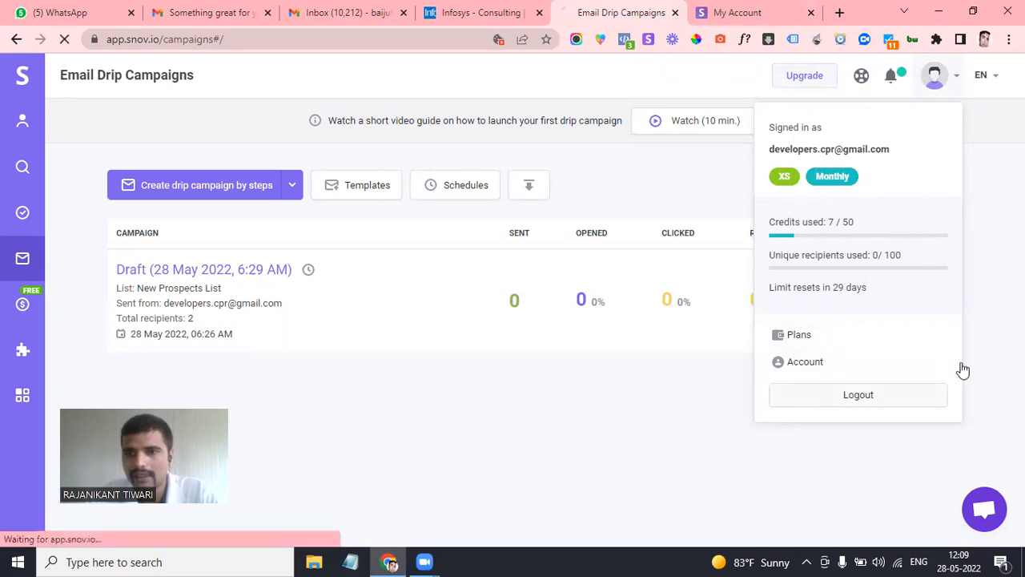